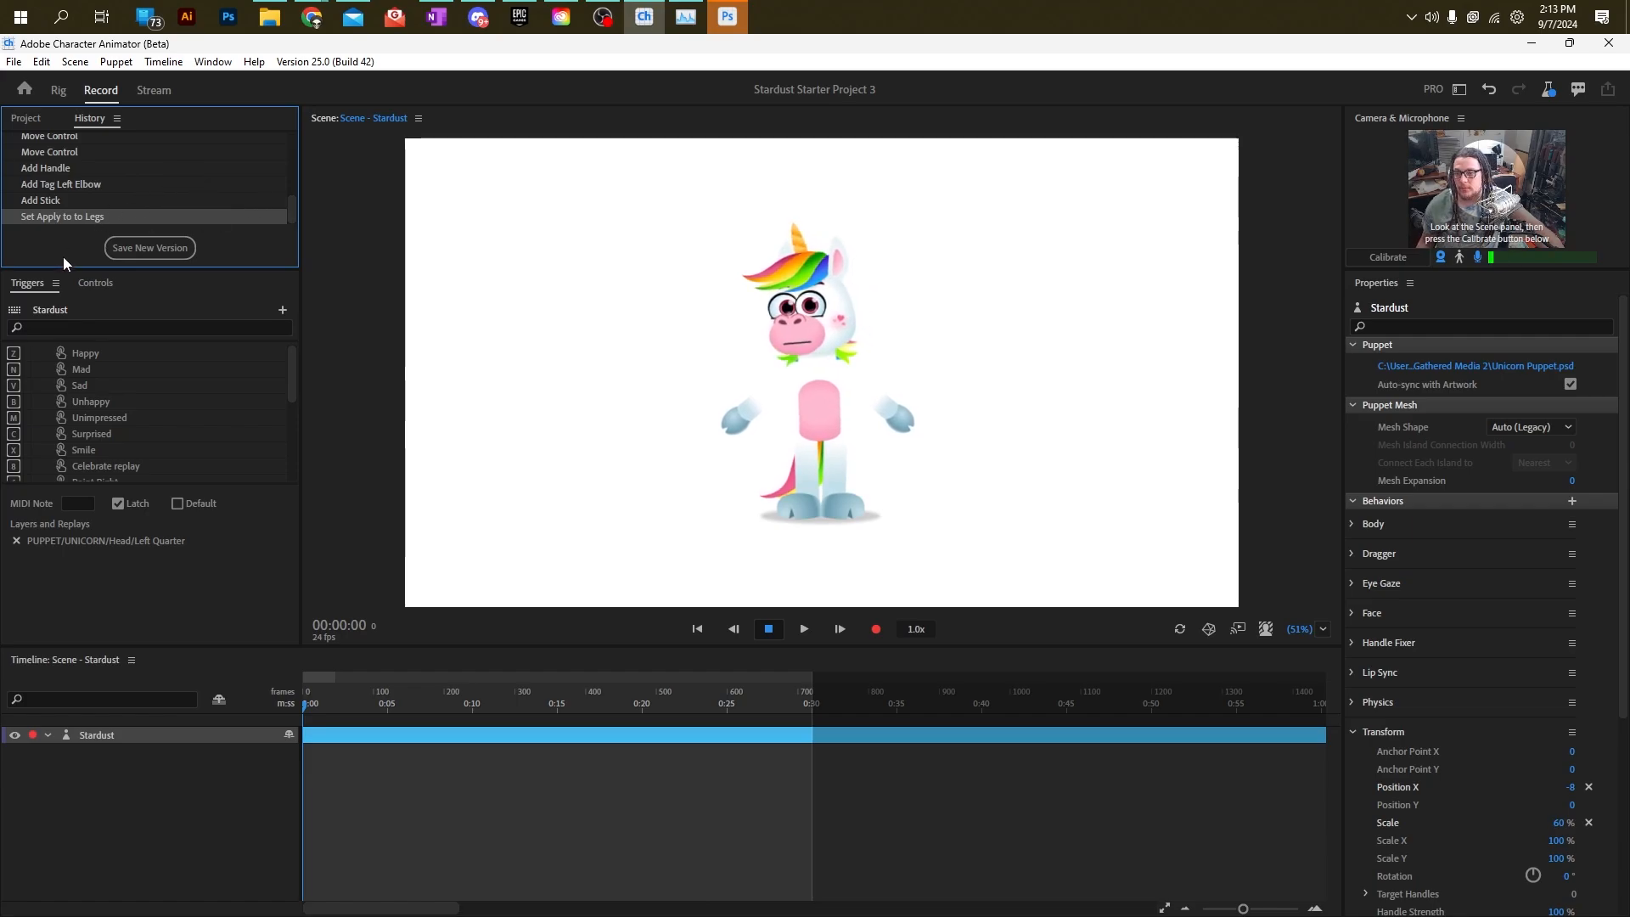
Examine the Stardust puppet's trigger list and its visual trigger controls for mouths, head turns and hand gestures.
click(20, 287)
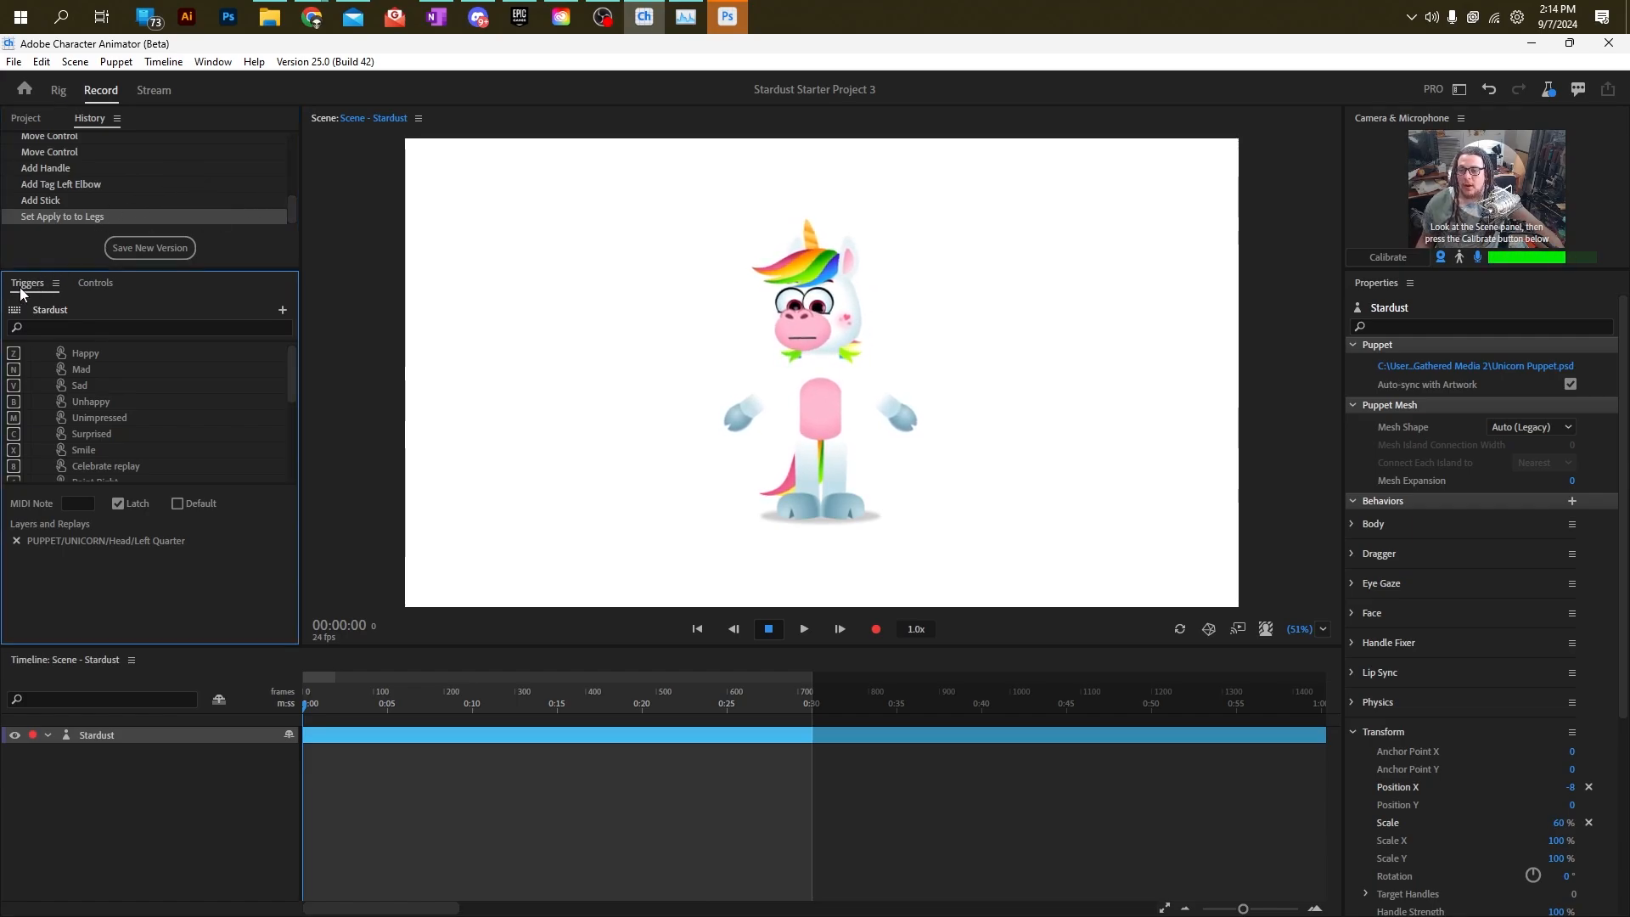
click(96, 284)
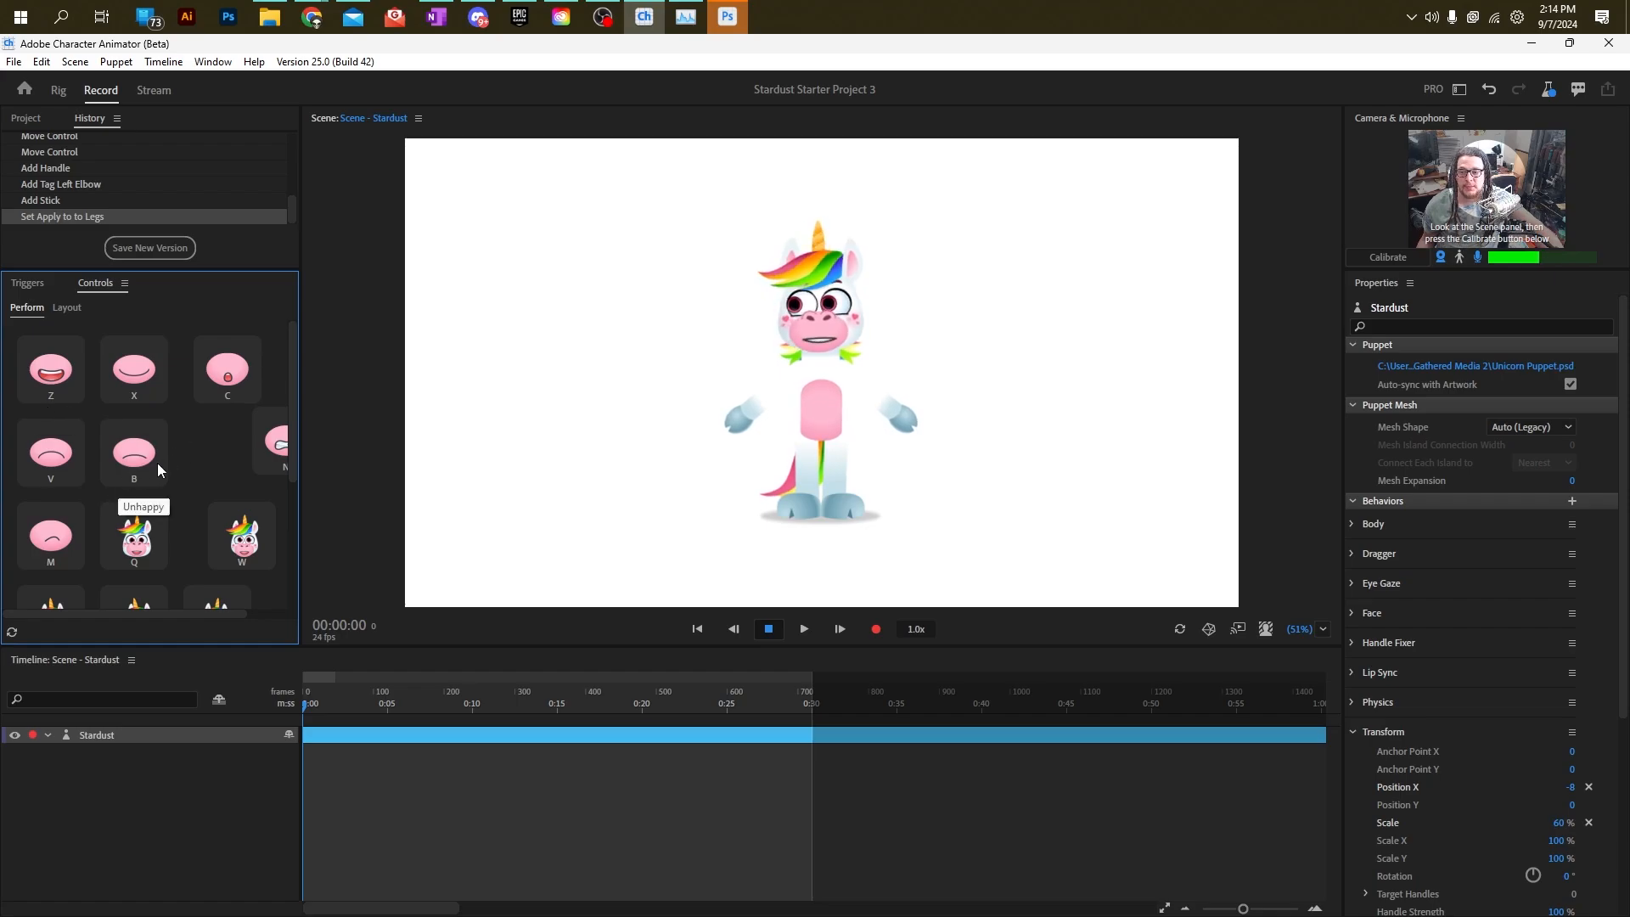
scroll(223, 466, down, 2)
scroll(176, 535, down, 1)
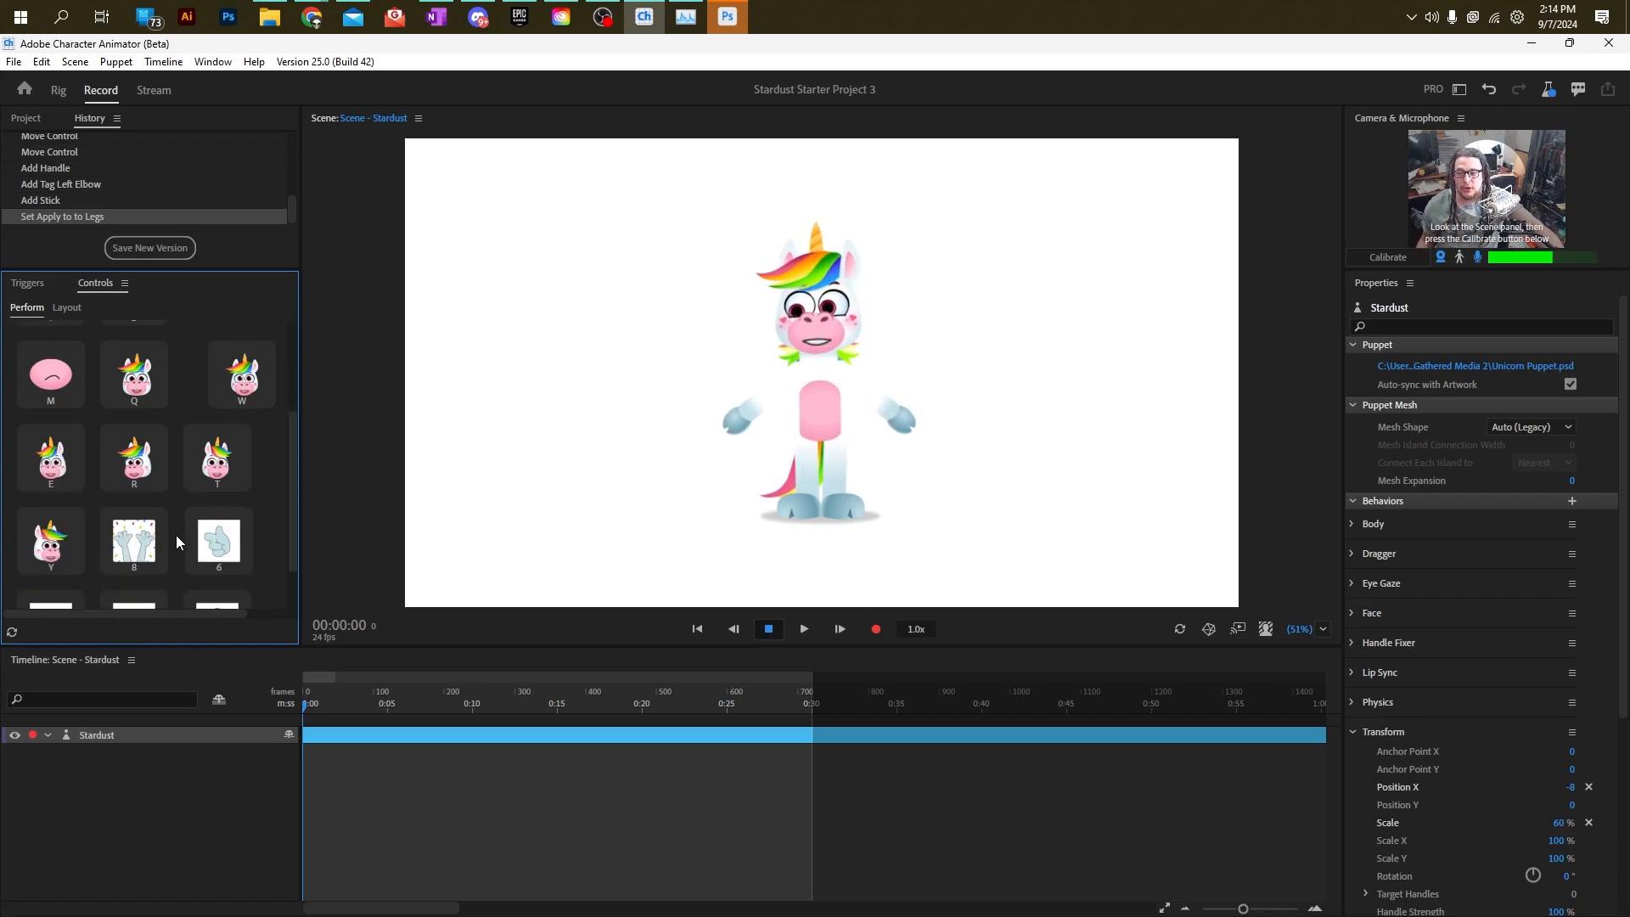
scroll(159, 489, down, 1)
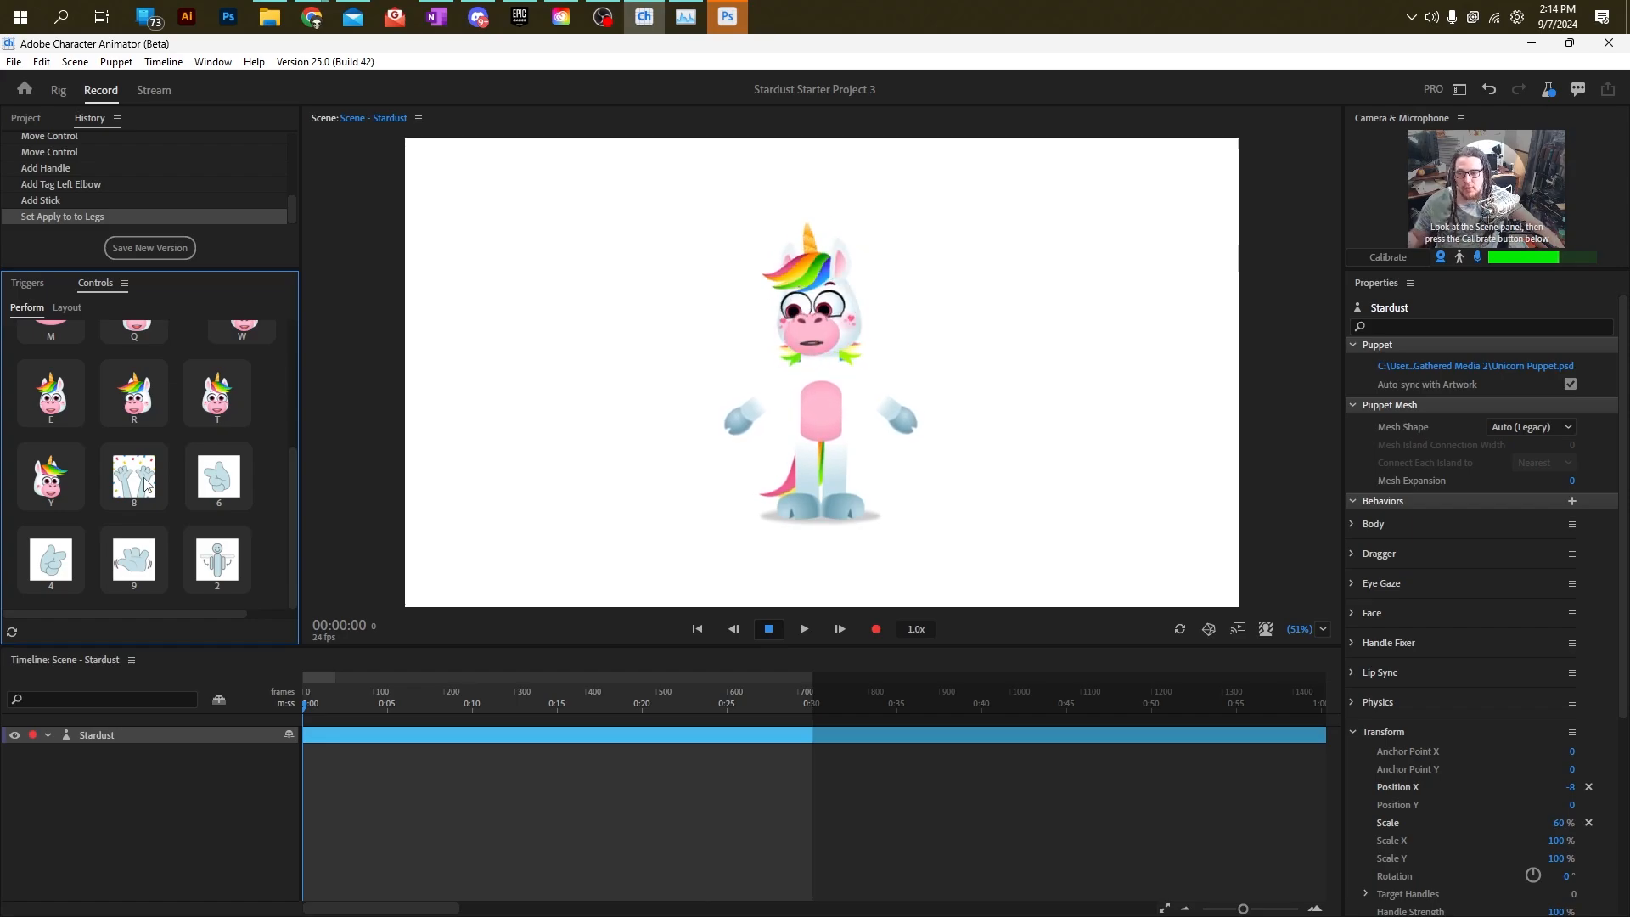
click(32, 287)
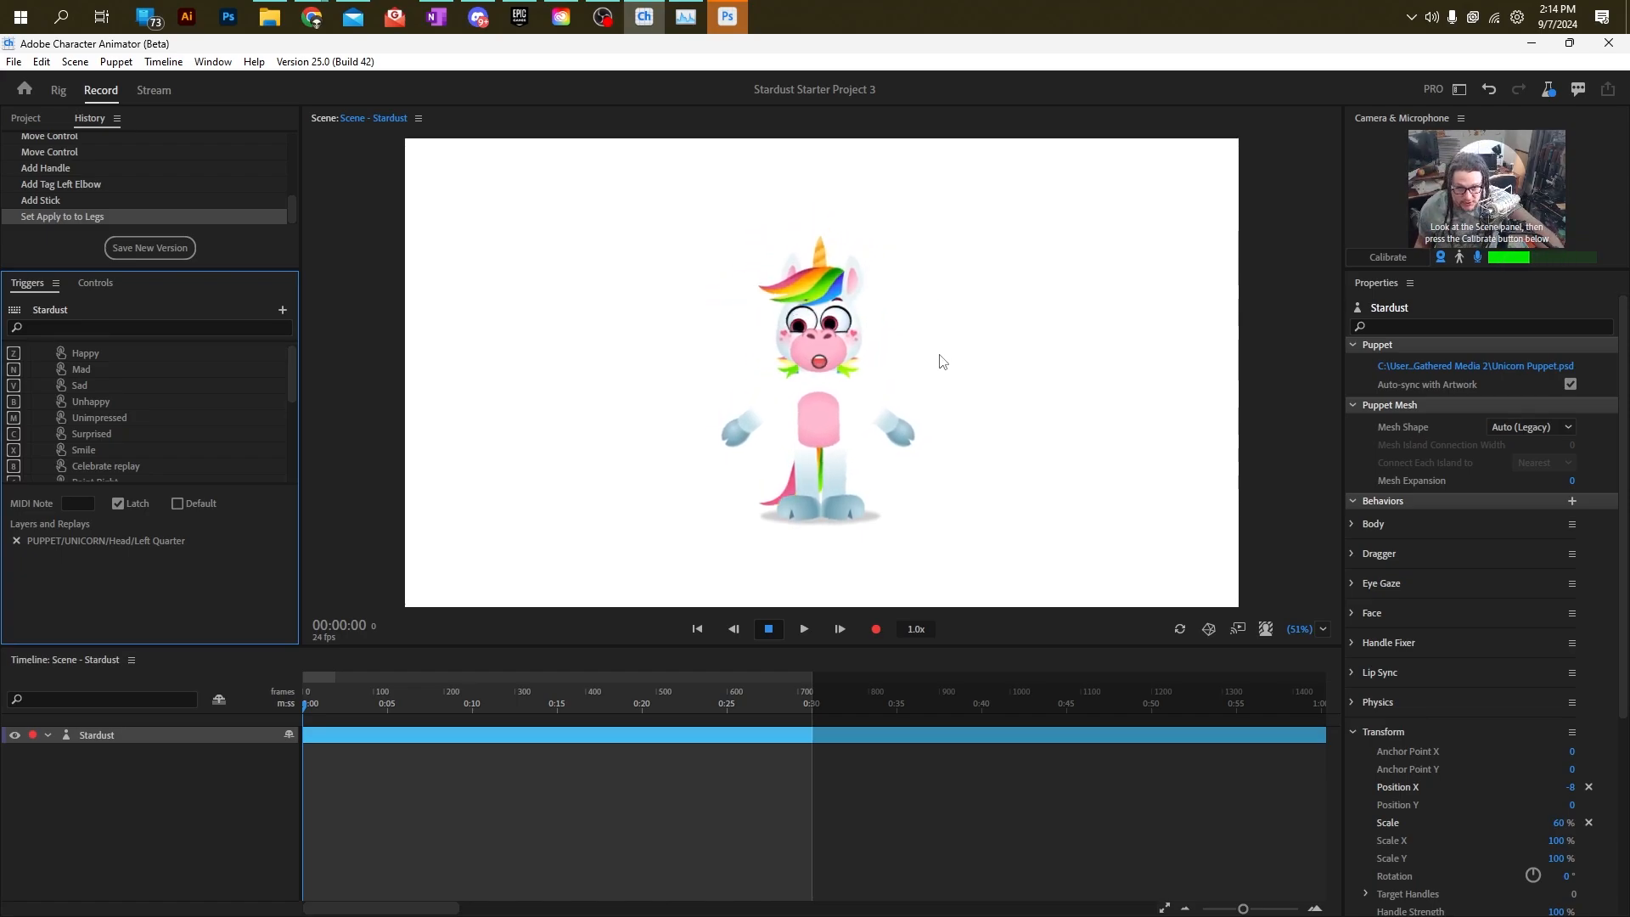
Pull the puppet's left hand to test its arm movement, and set the scene background to Summer.
drag(939, 345, 964, 466)
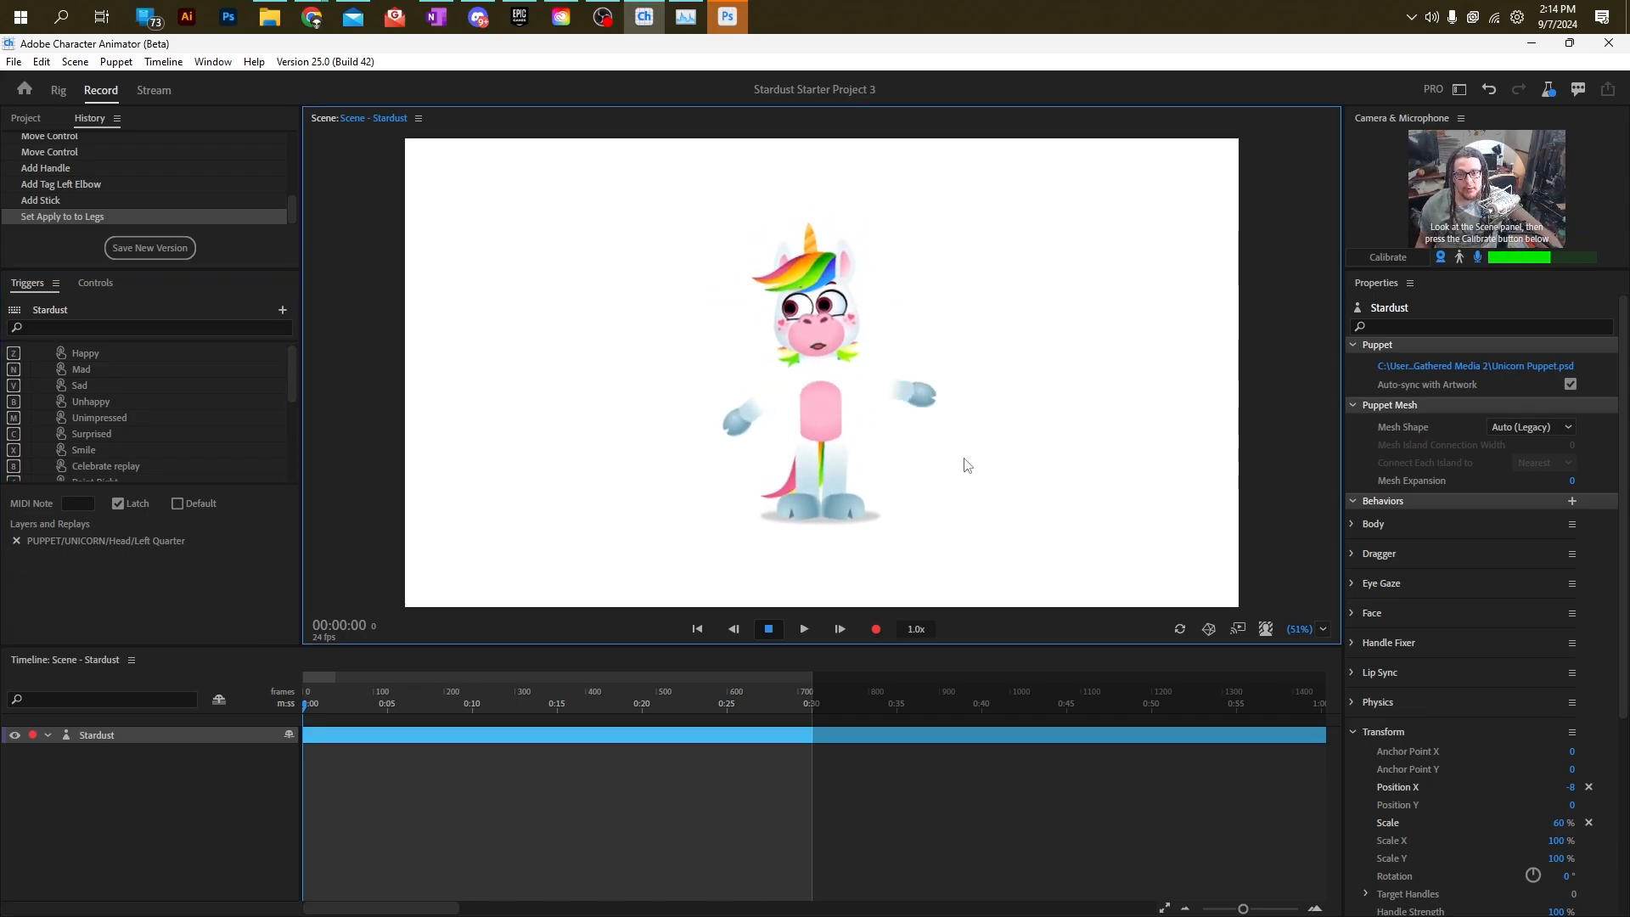
click(1271, 629)
click(858, 284)
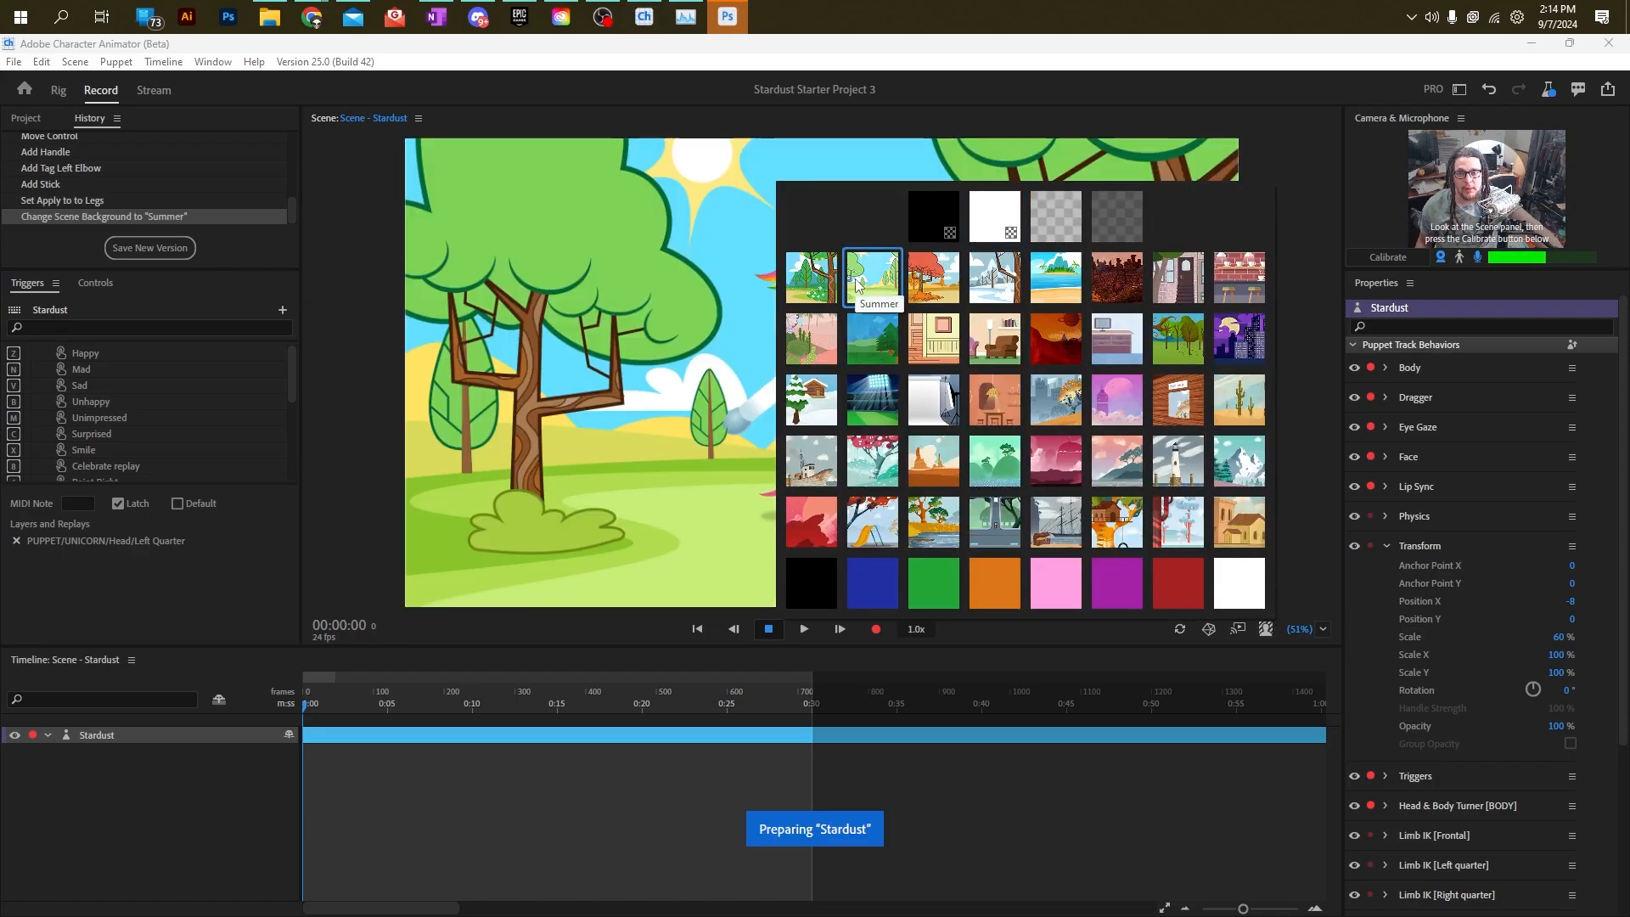
click(1268, 637)
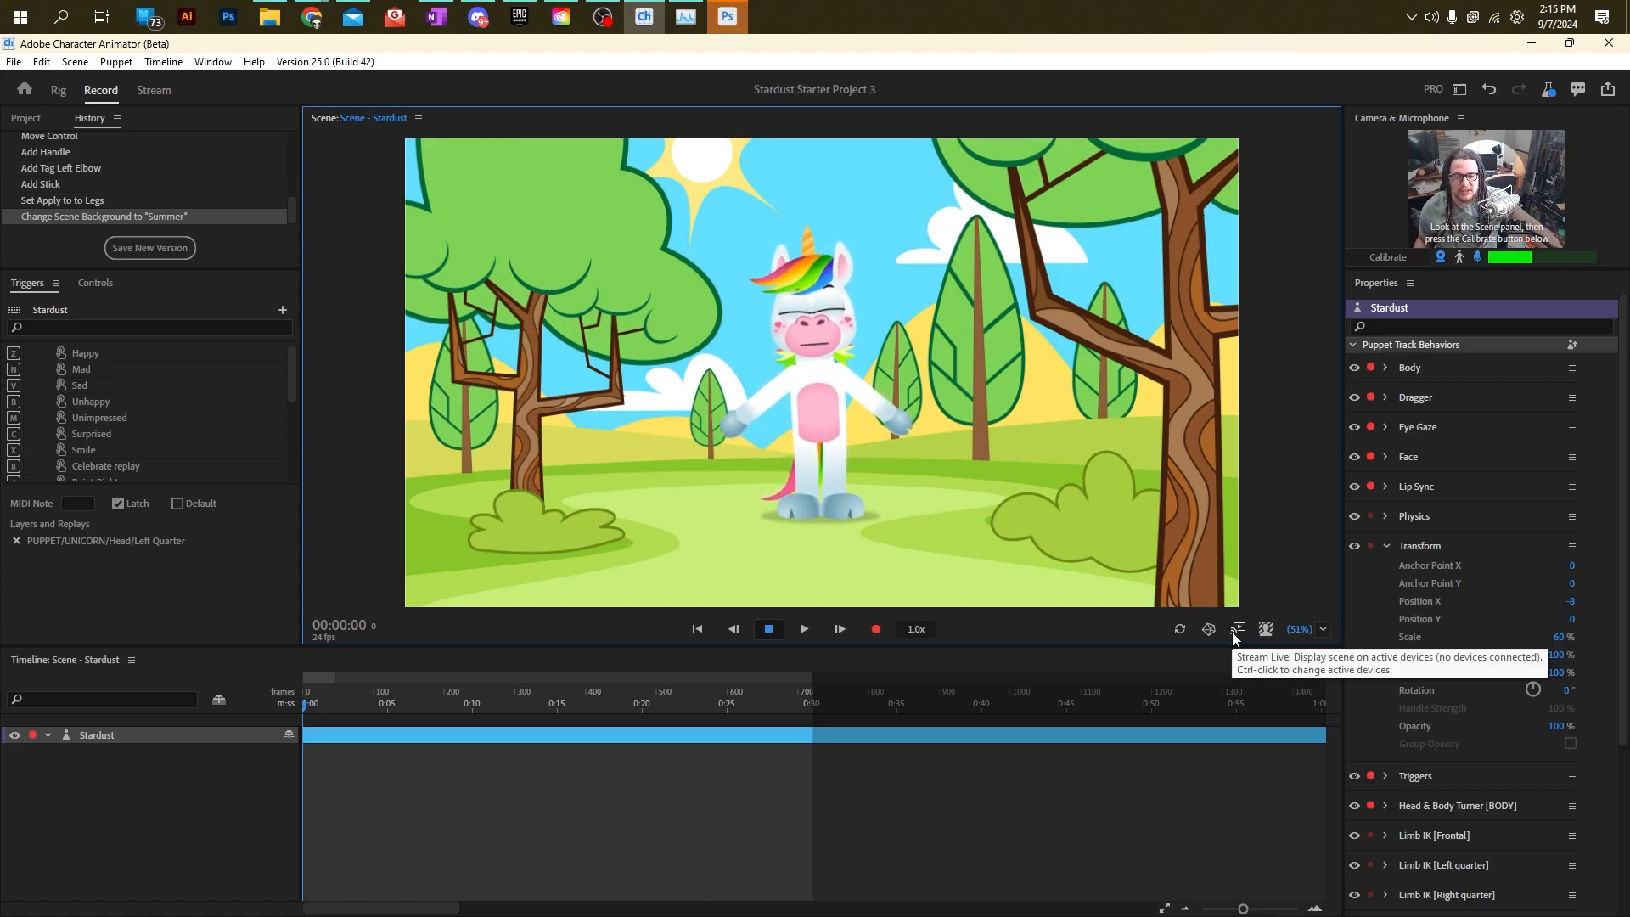
Show the puppet's mesh overlay, examine it up close in the scene, and hide the overlay again.
click(1207, 630)
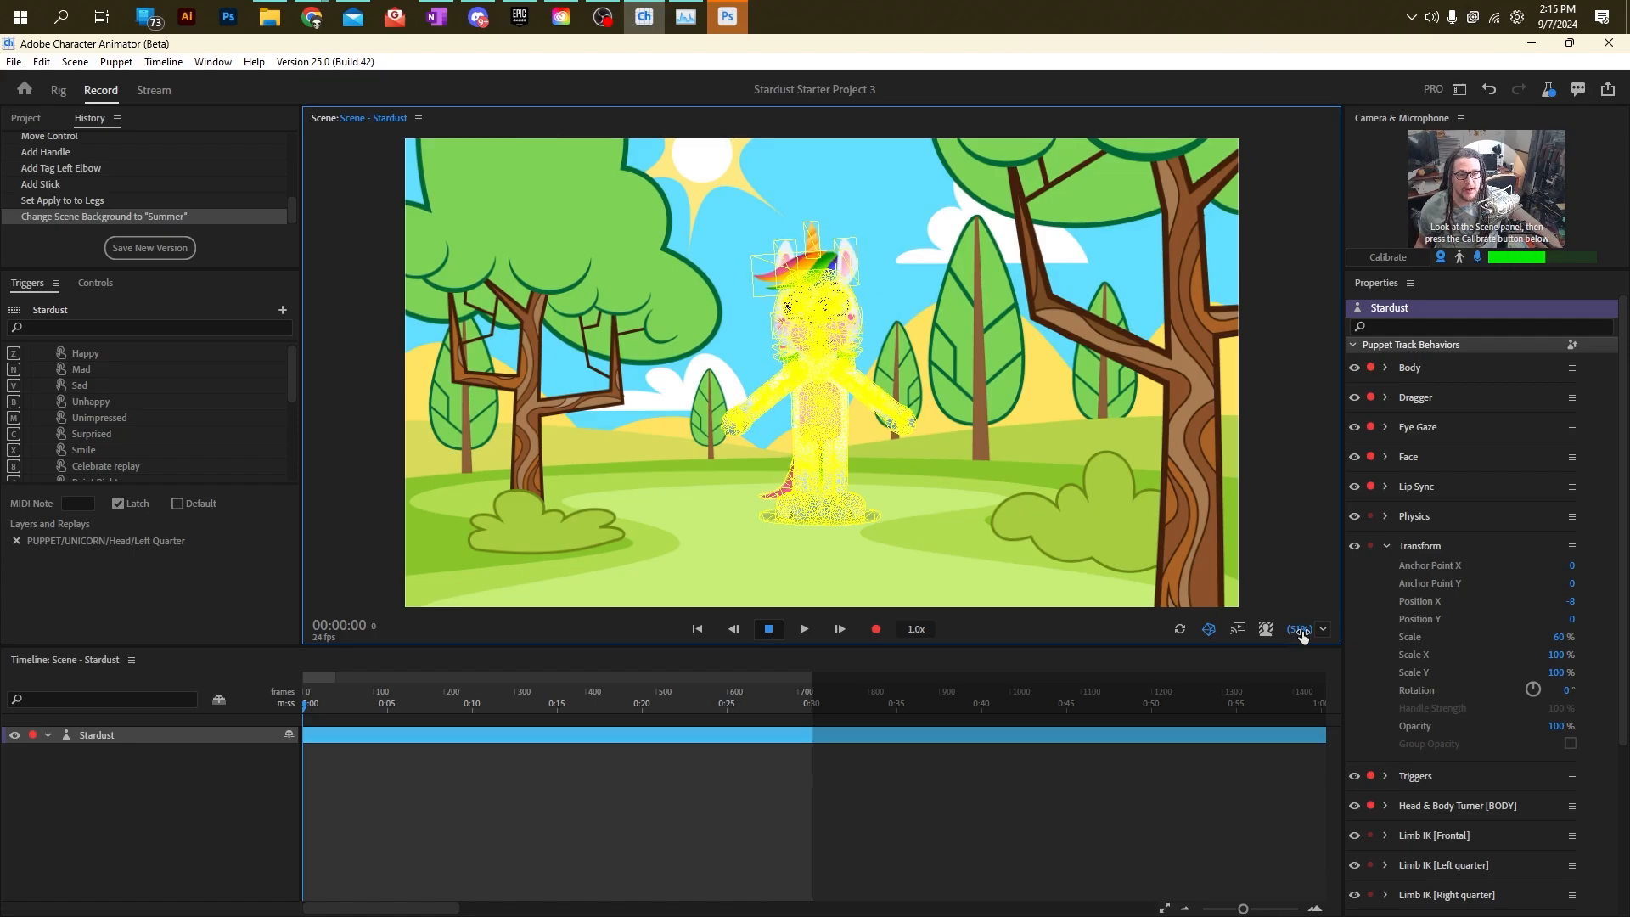
drag(1301, 630, 1409, 617)
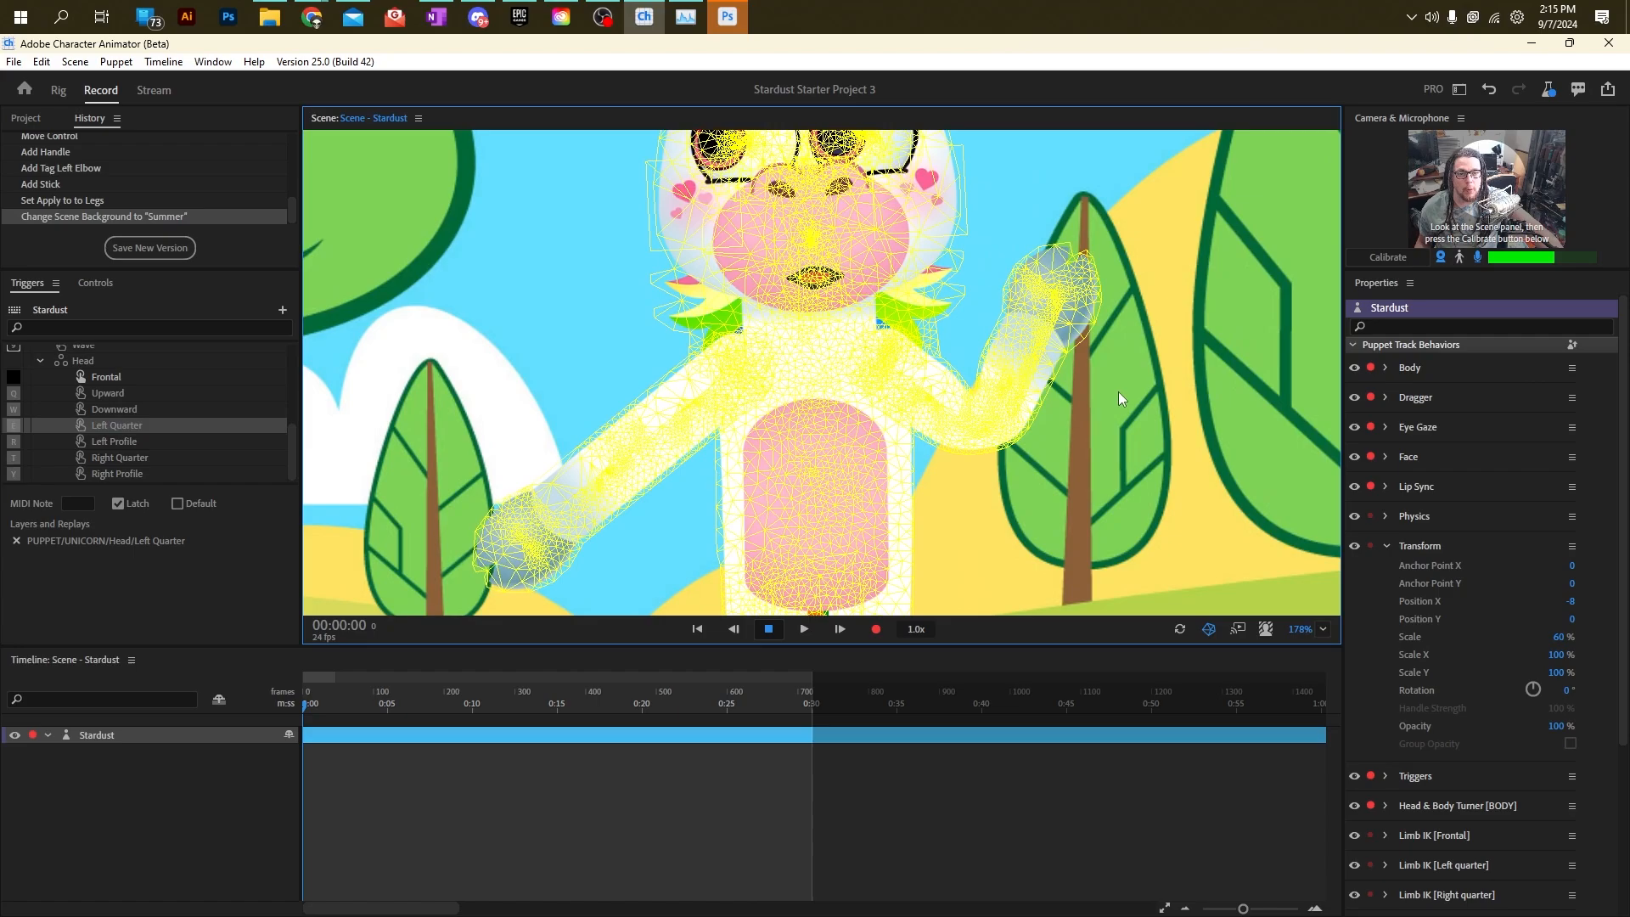
click(1211, 629)
Toggle live streaming of the scene on and back off, and refresh the scene.
click(1237, 631)
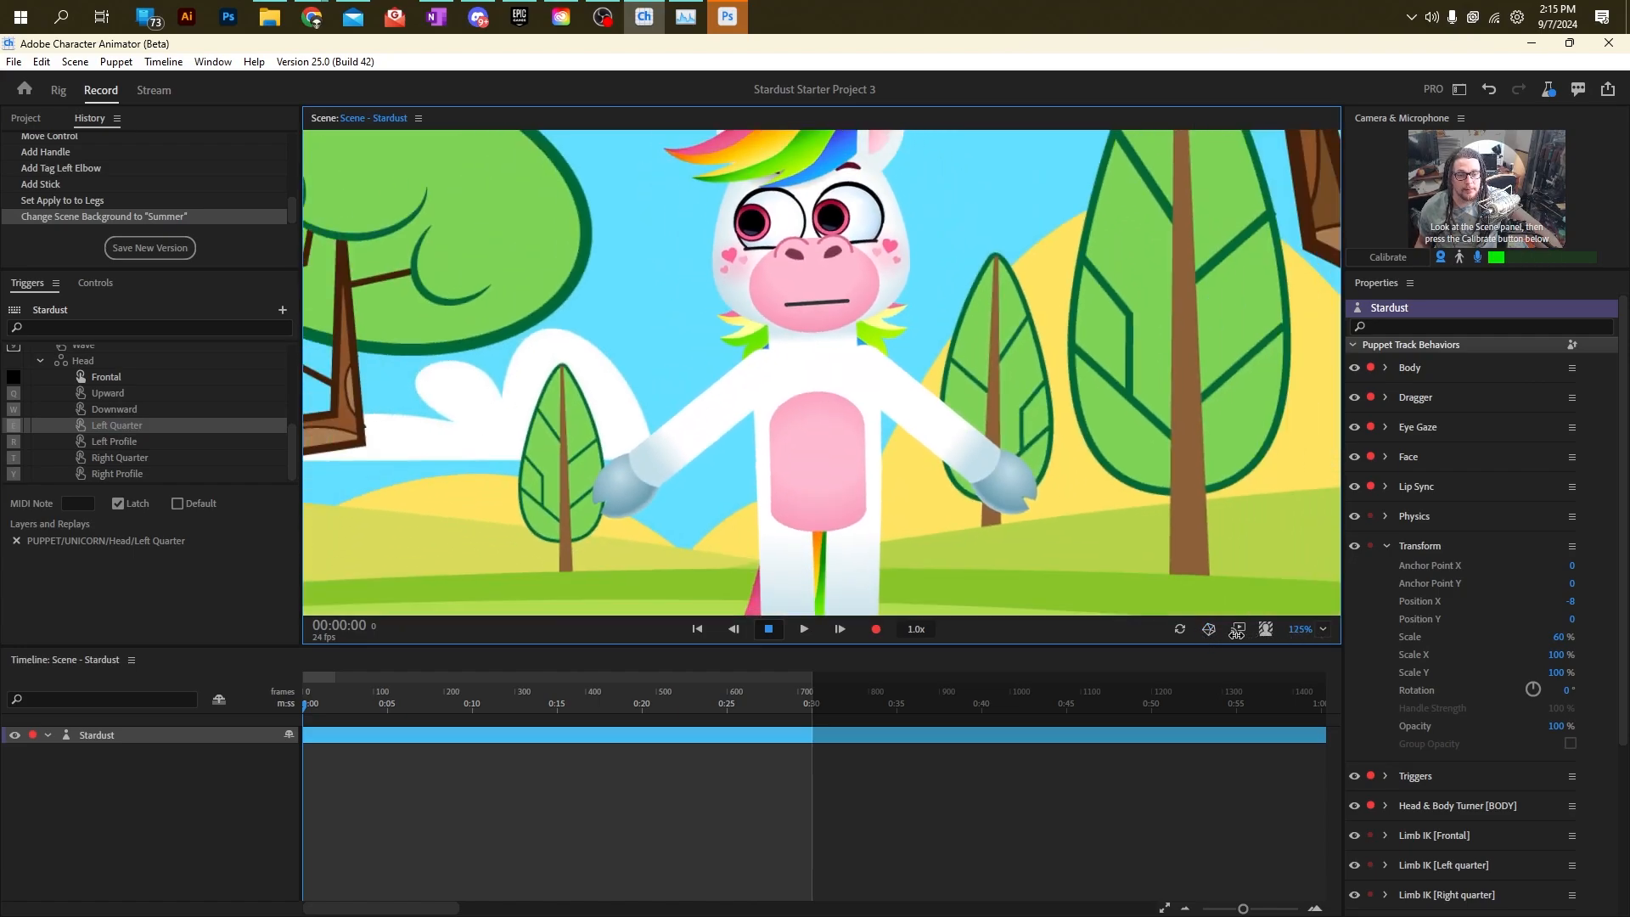
click(1237, 630)
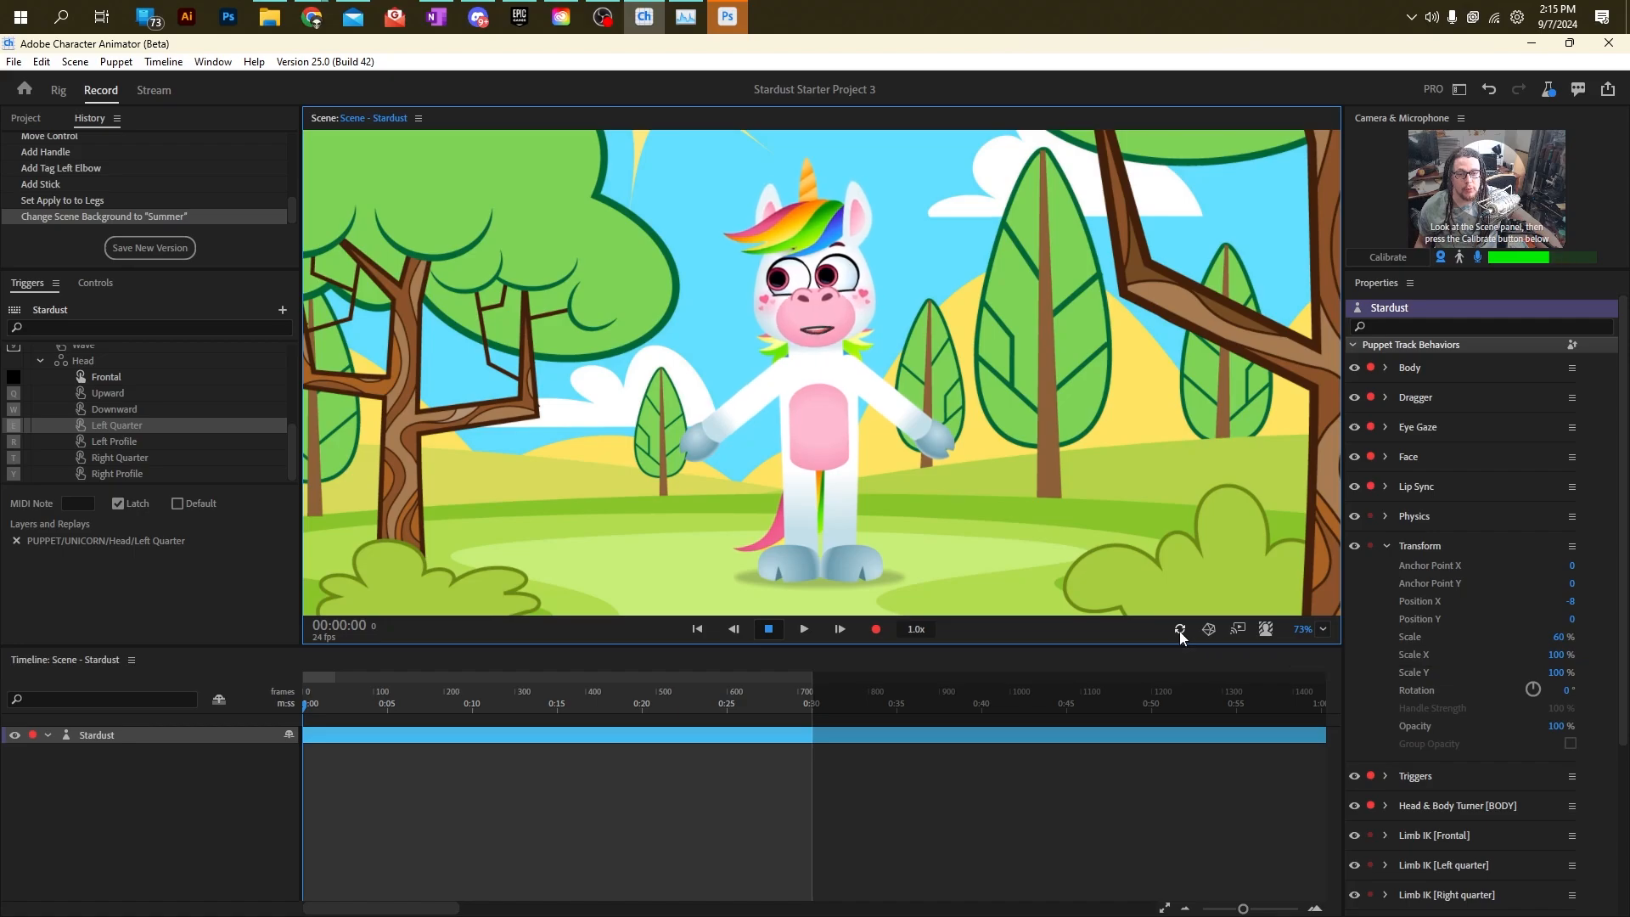
click(1179, 630)
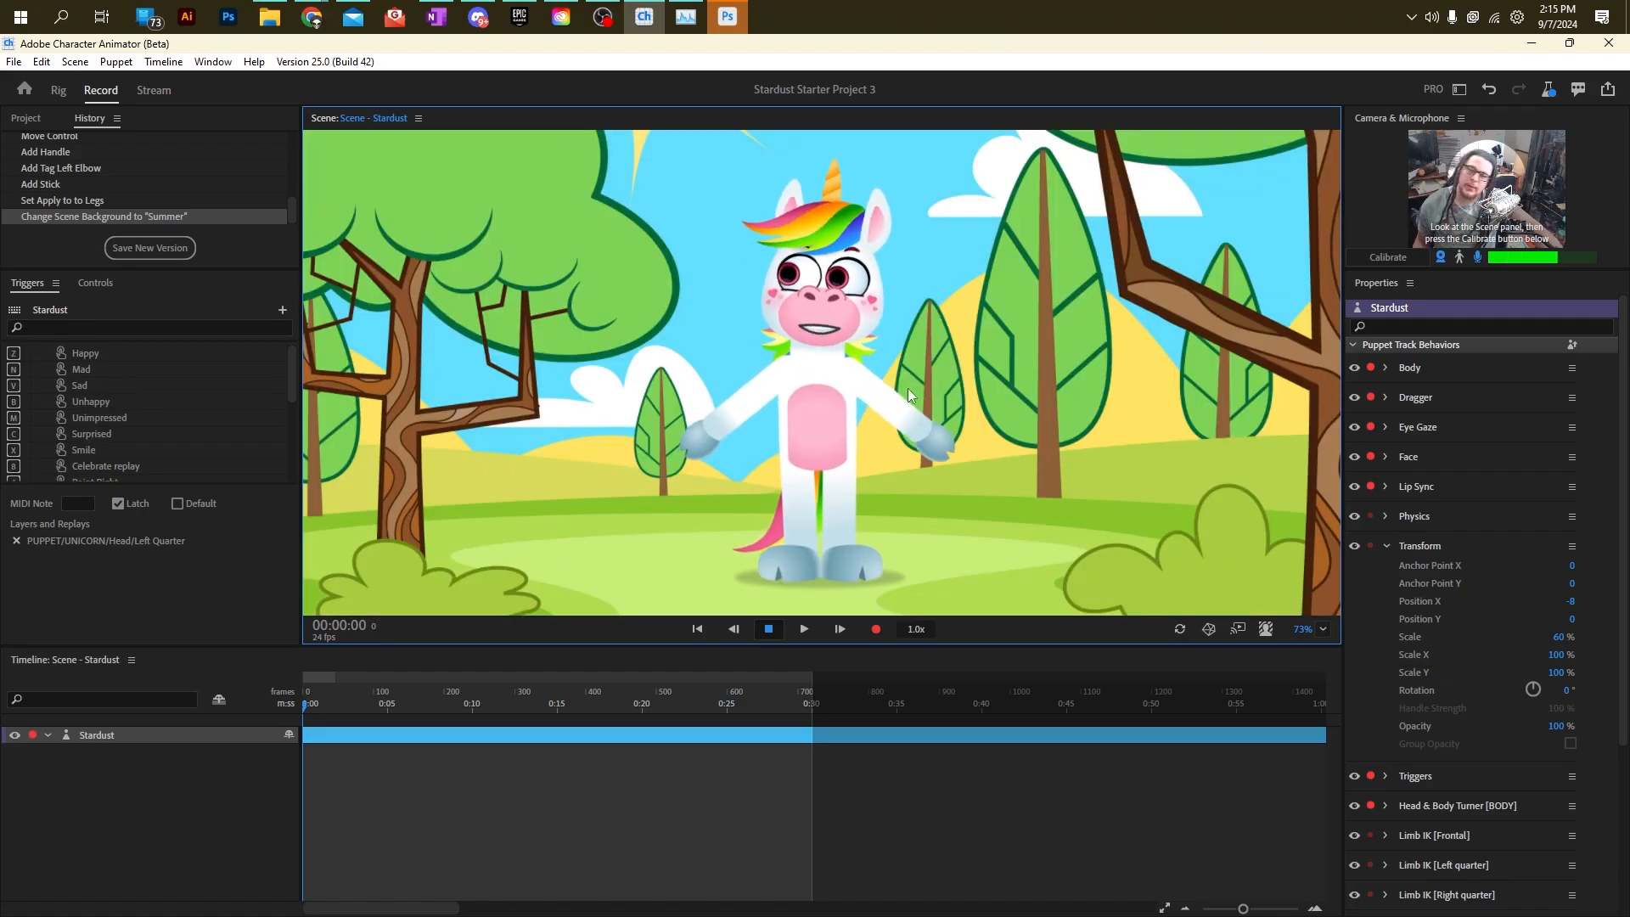
click(1180, 630)
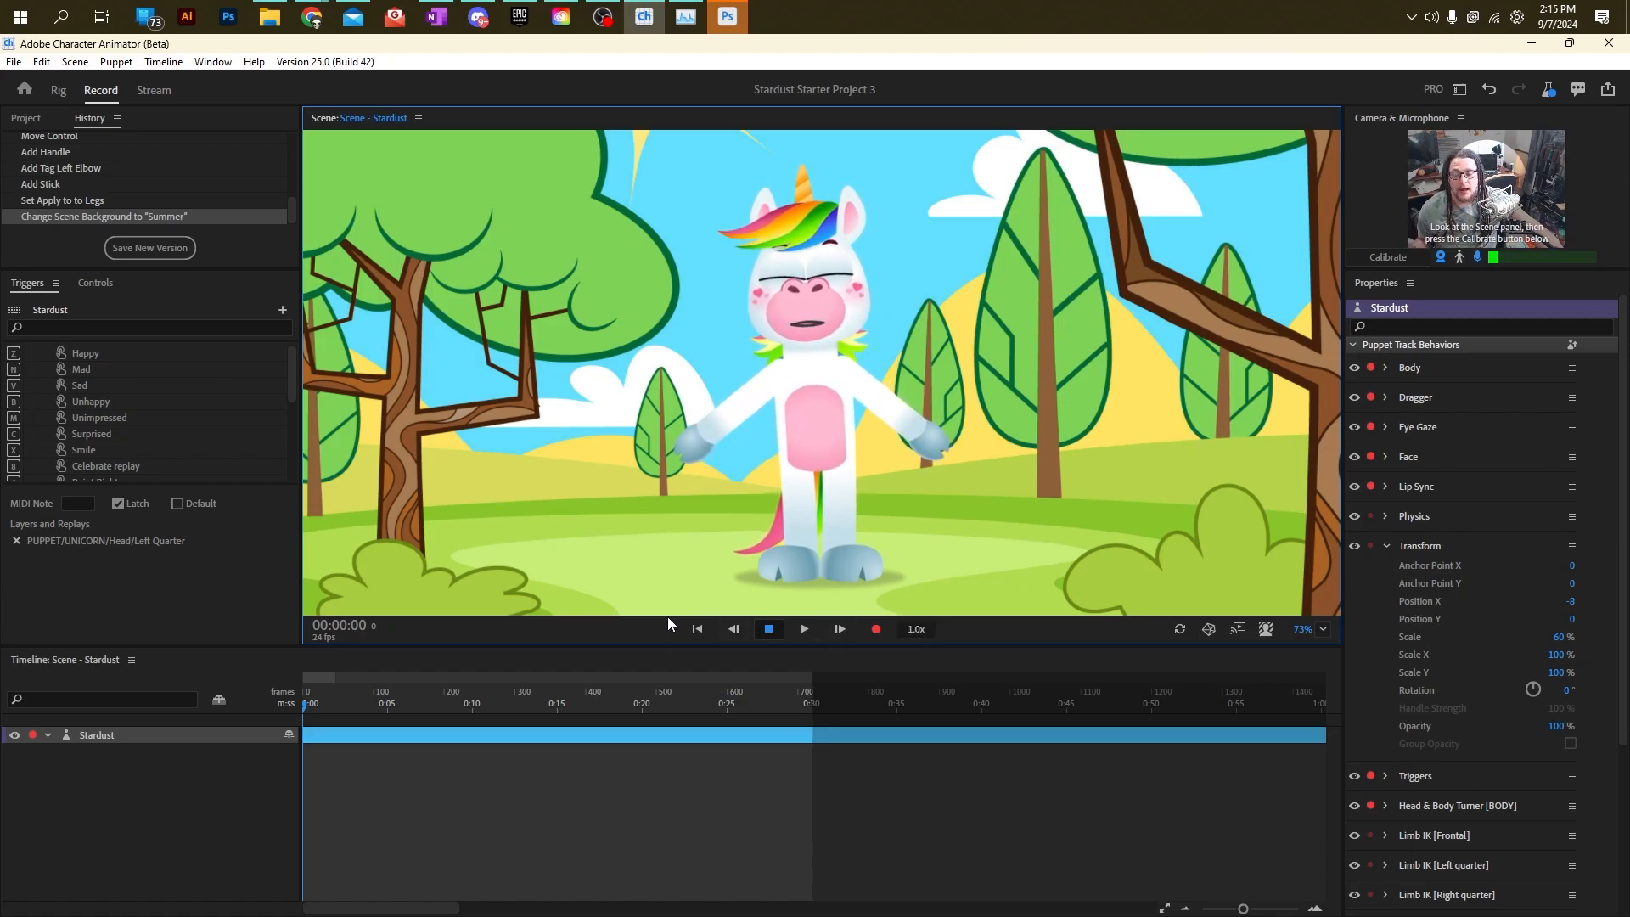
Record a puppet performance about 4 seconds long from the start of the timeline, moving the puppet's left hand during the take.
click(877, 630)
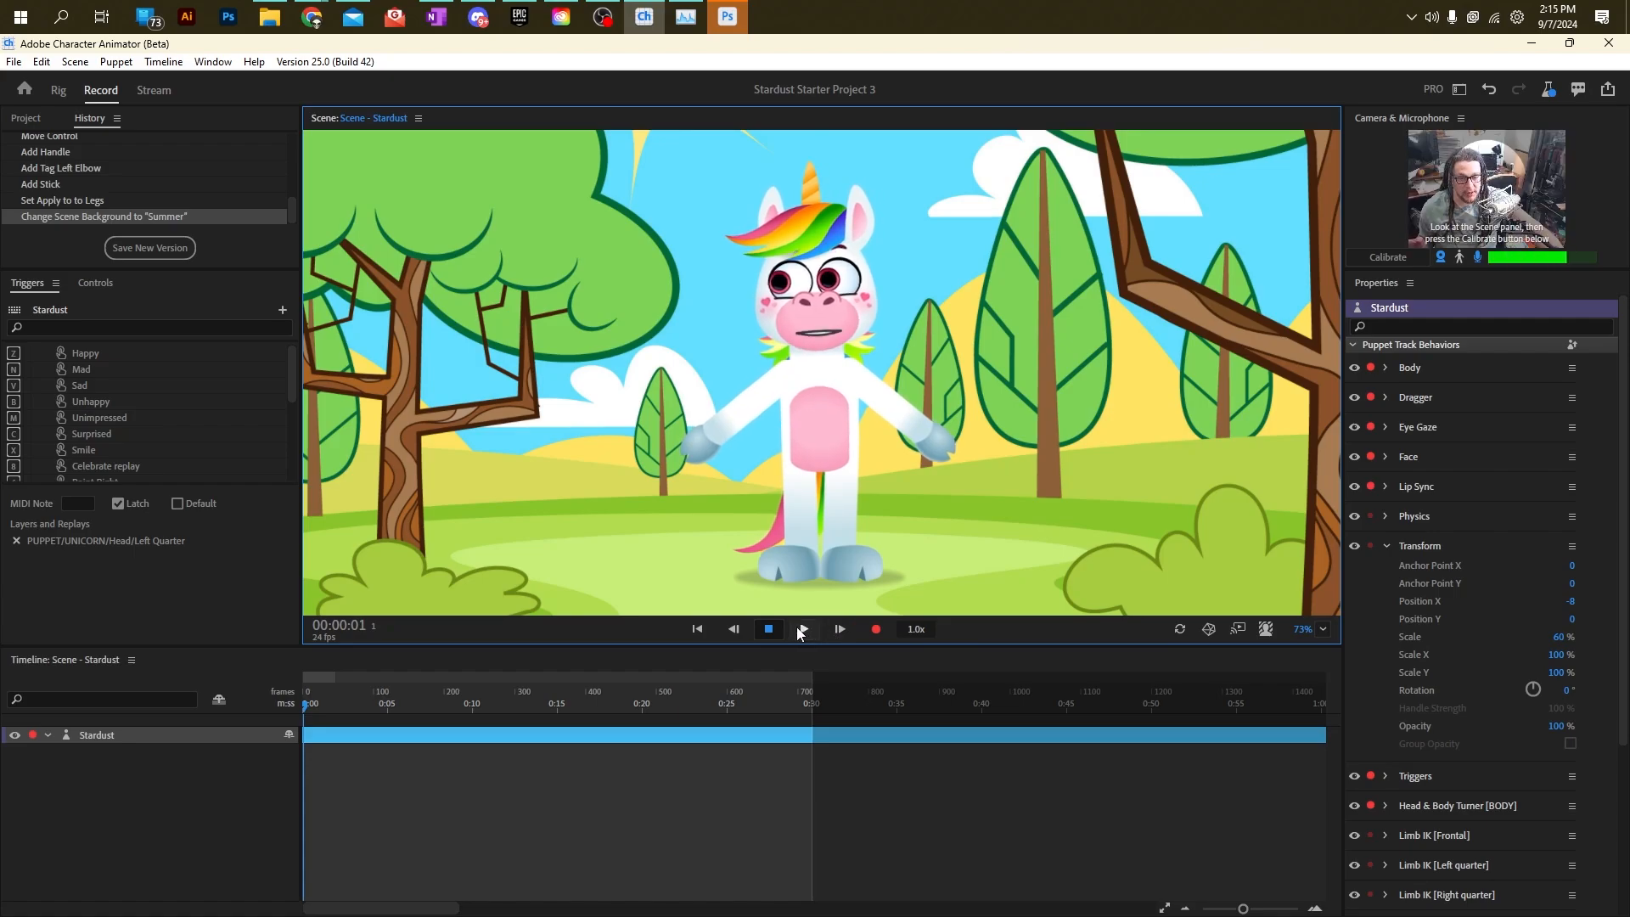
click(734, 630)
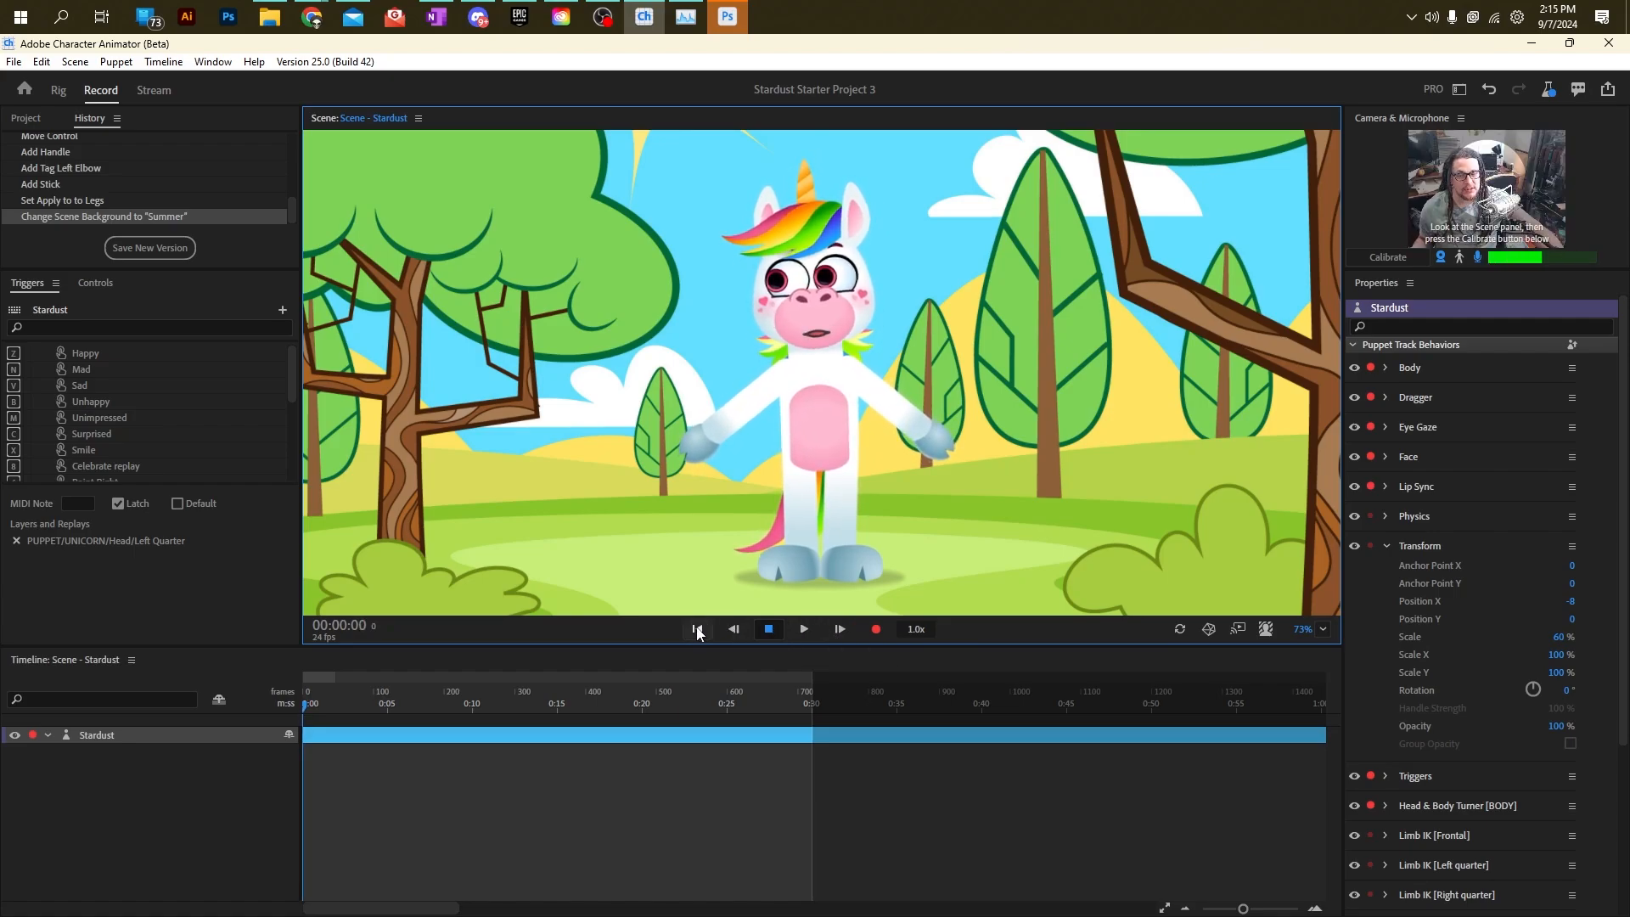
drag(338, 703, 192, 690)
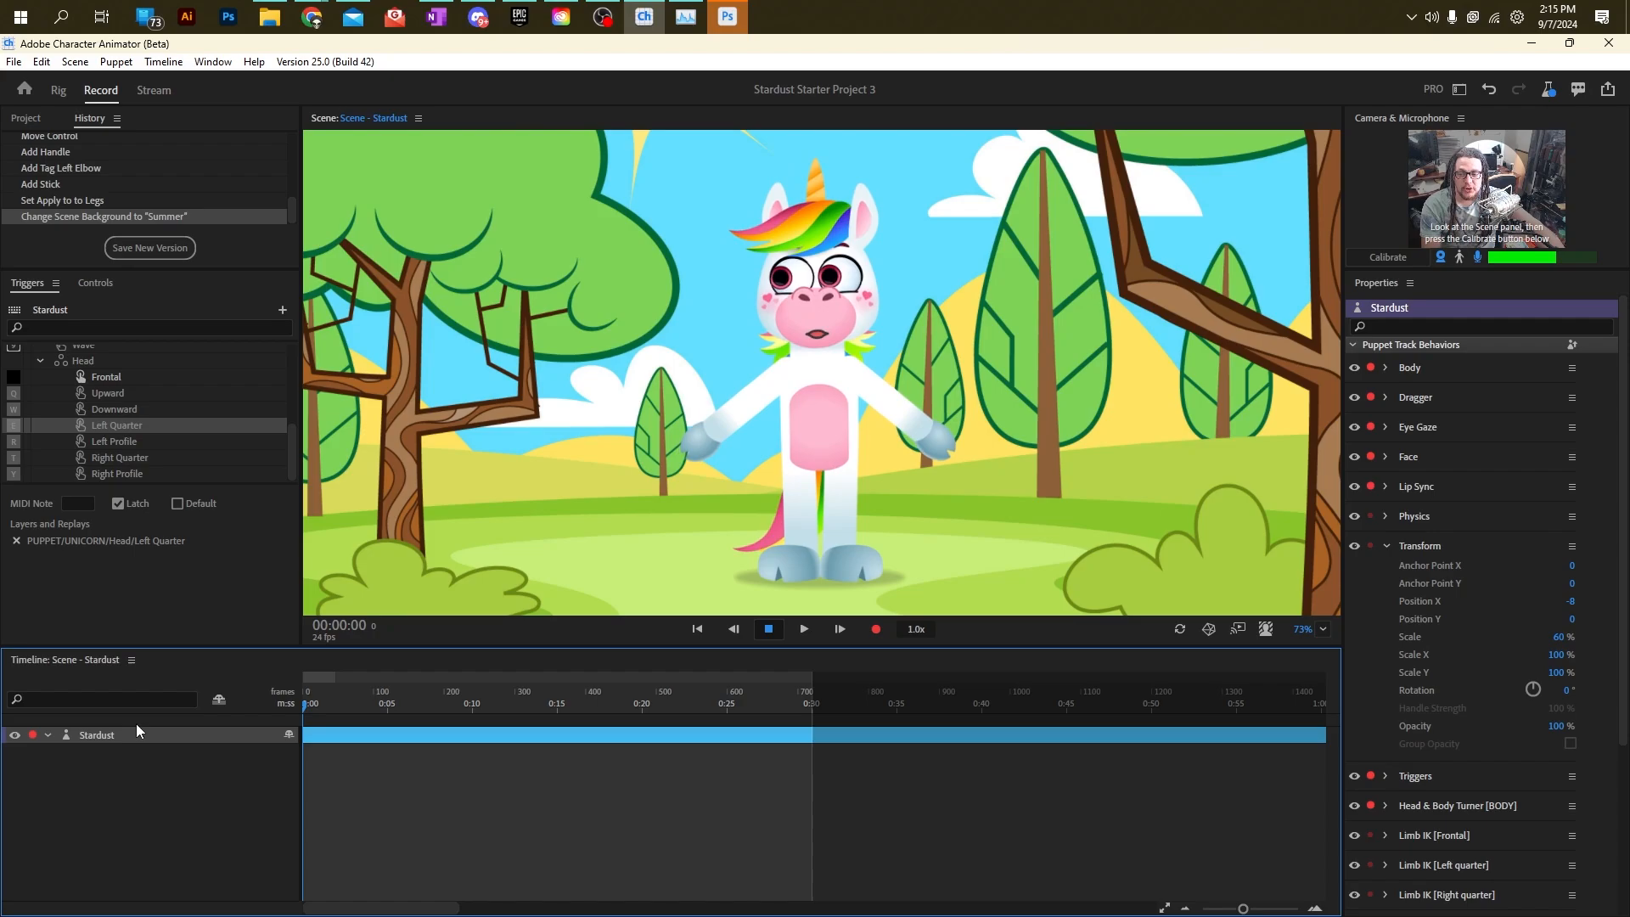
click(875, 629)
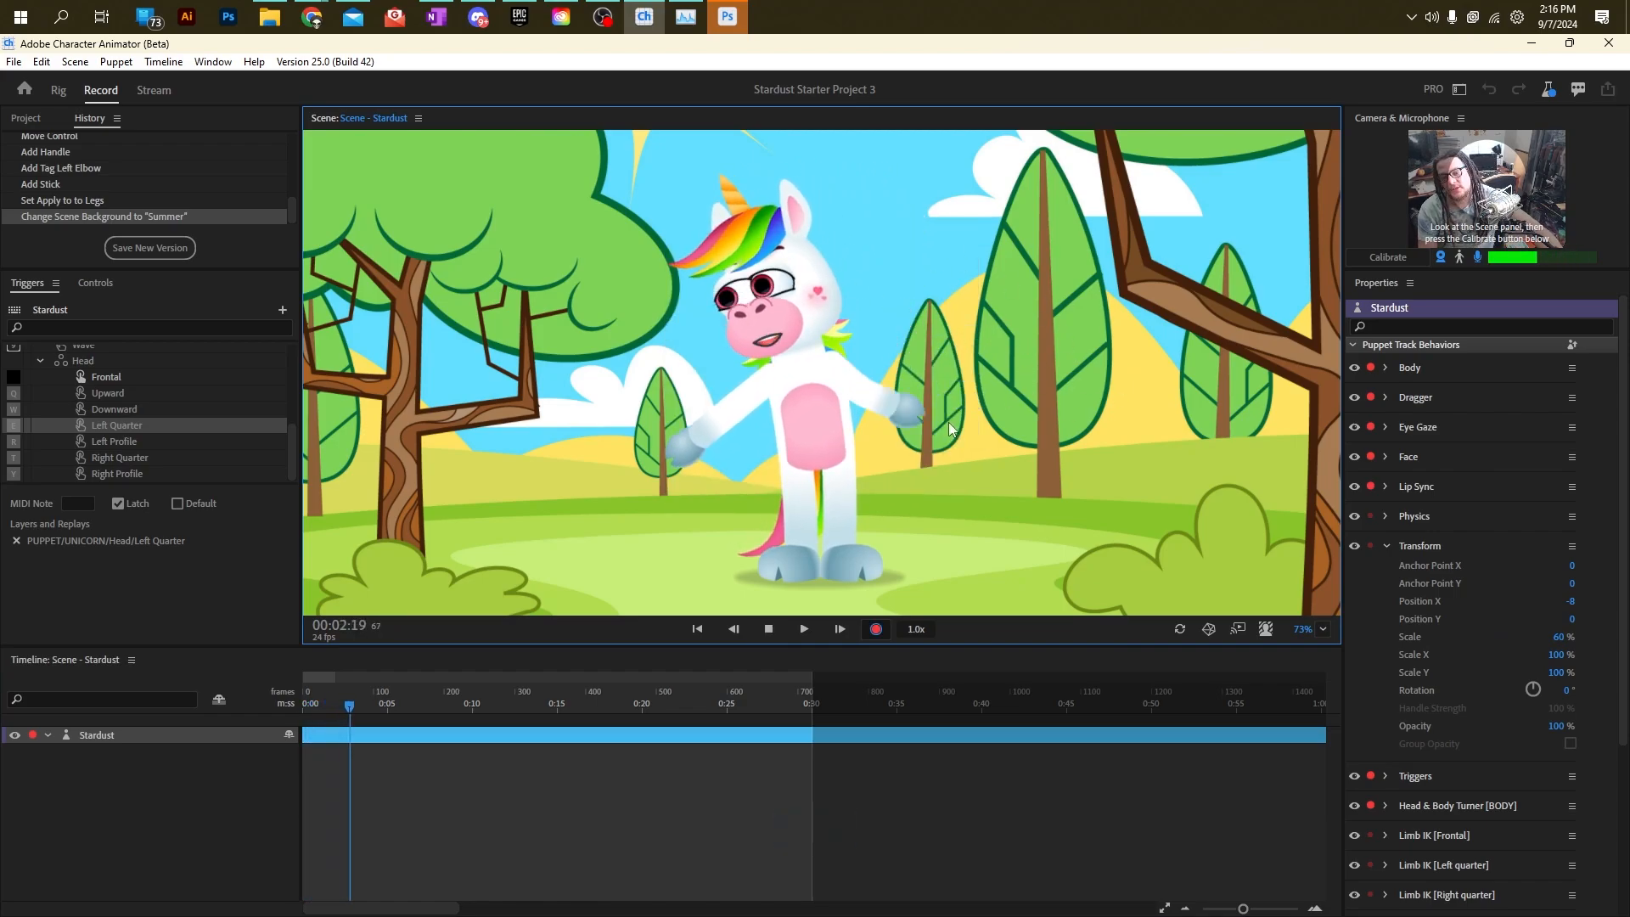
click(768, 629)
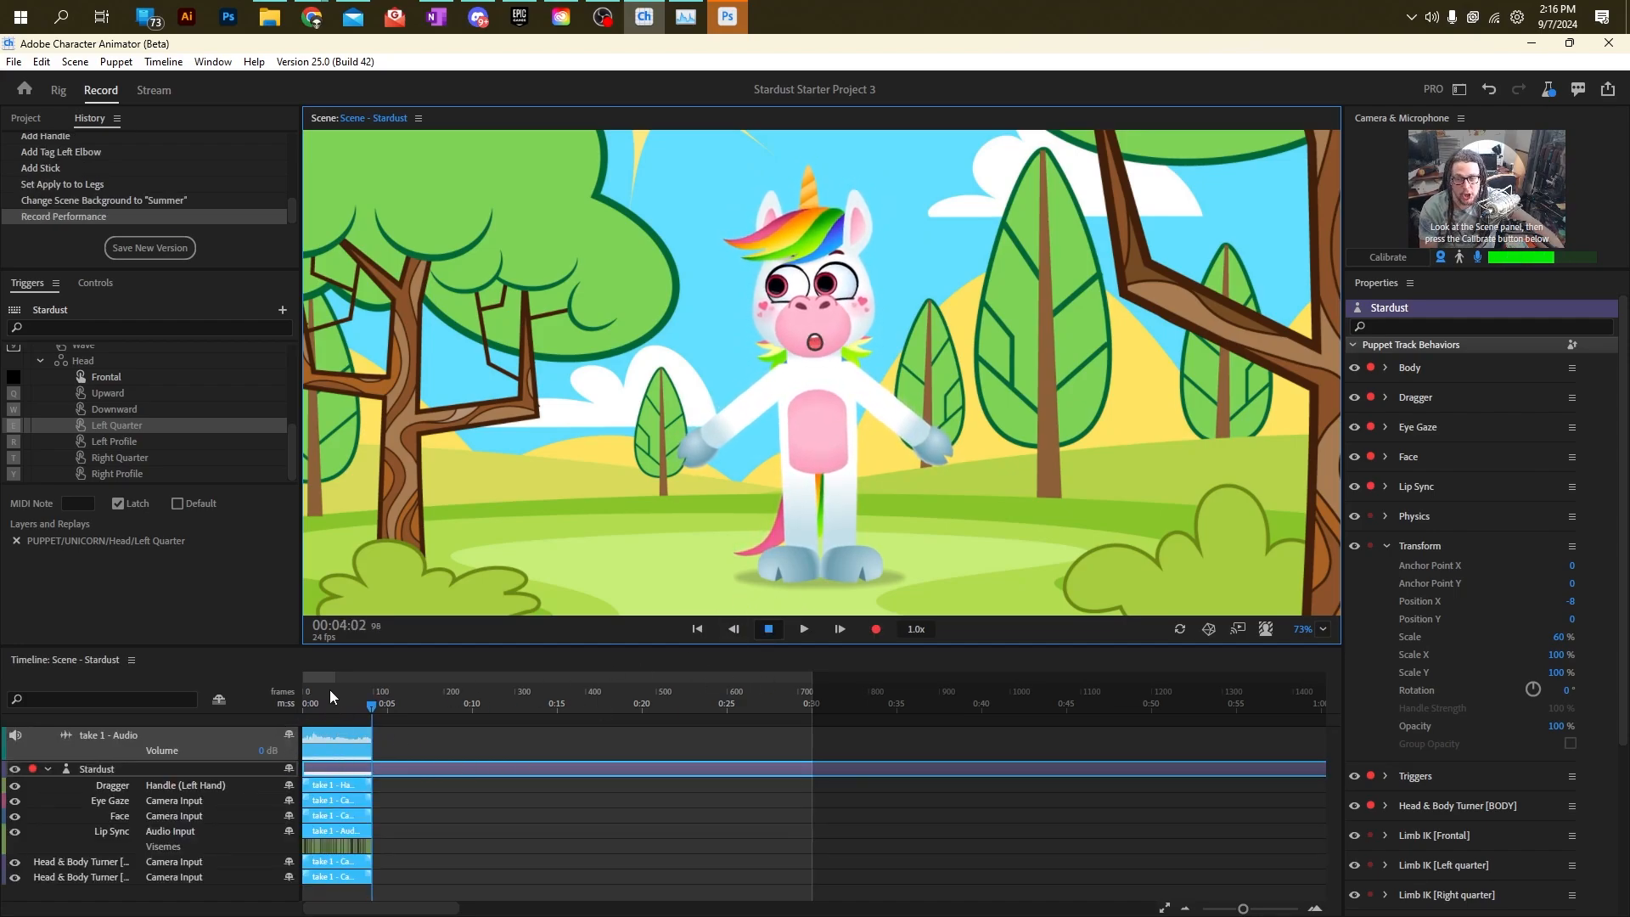
Play back the recorded take from the start of the timeline to review it.
click(305, 692)
click(804, 630)
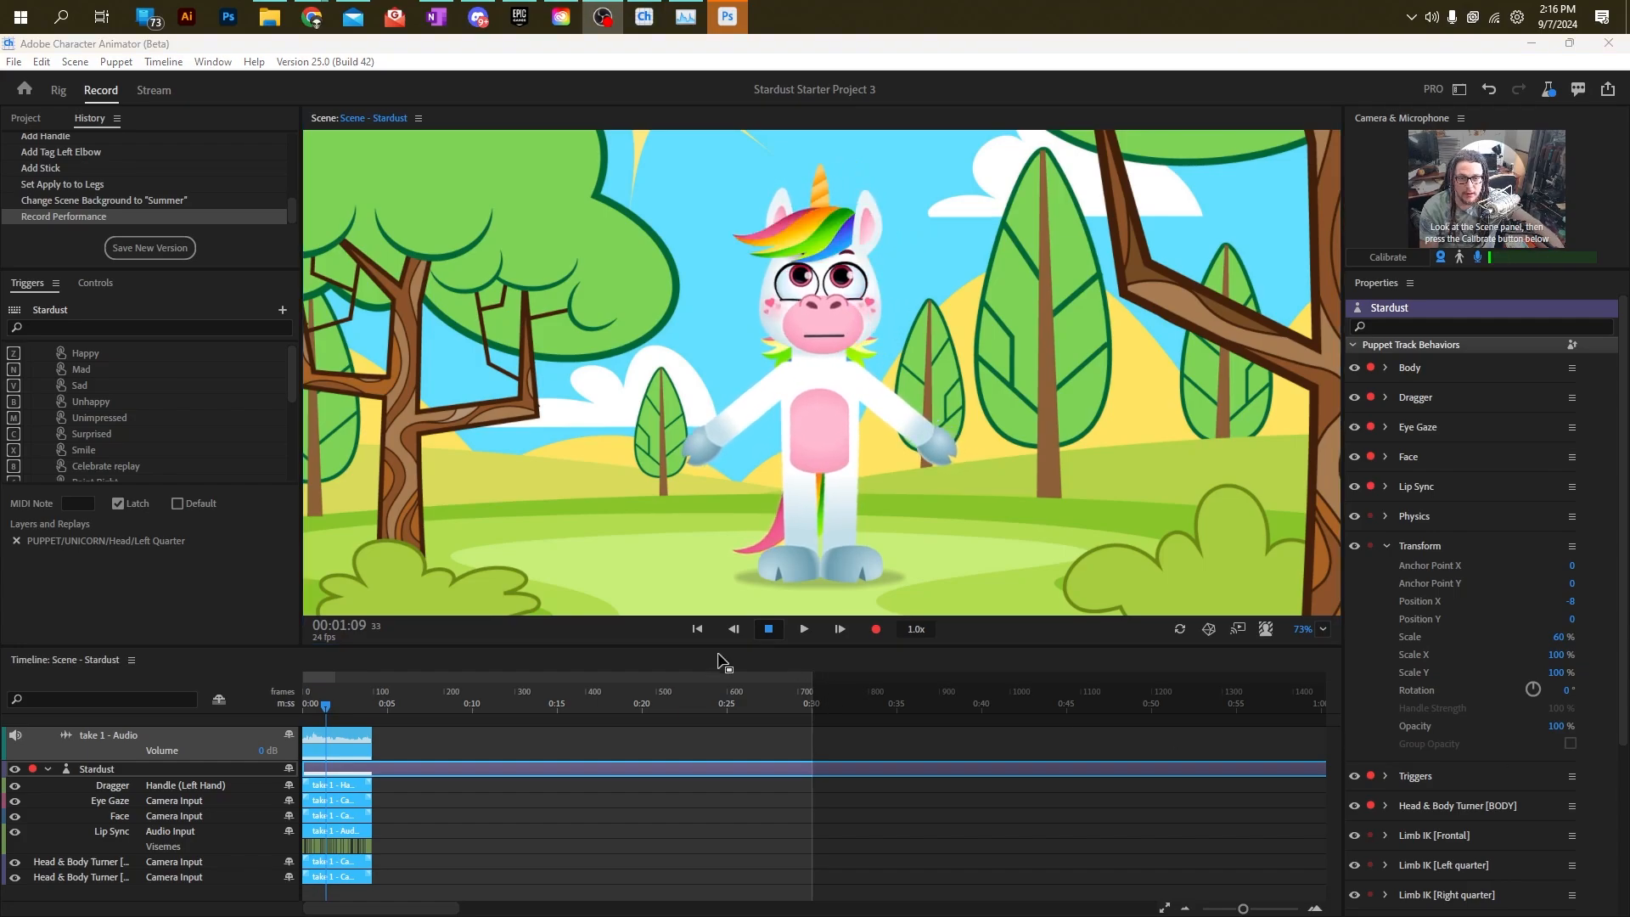
drag(329, 704, 297, 703)
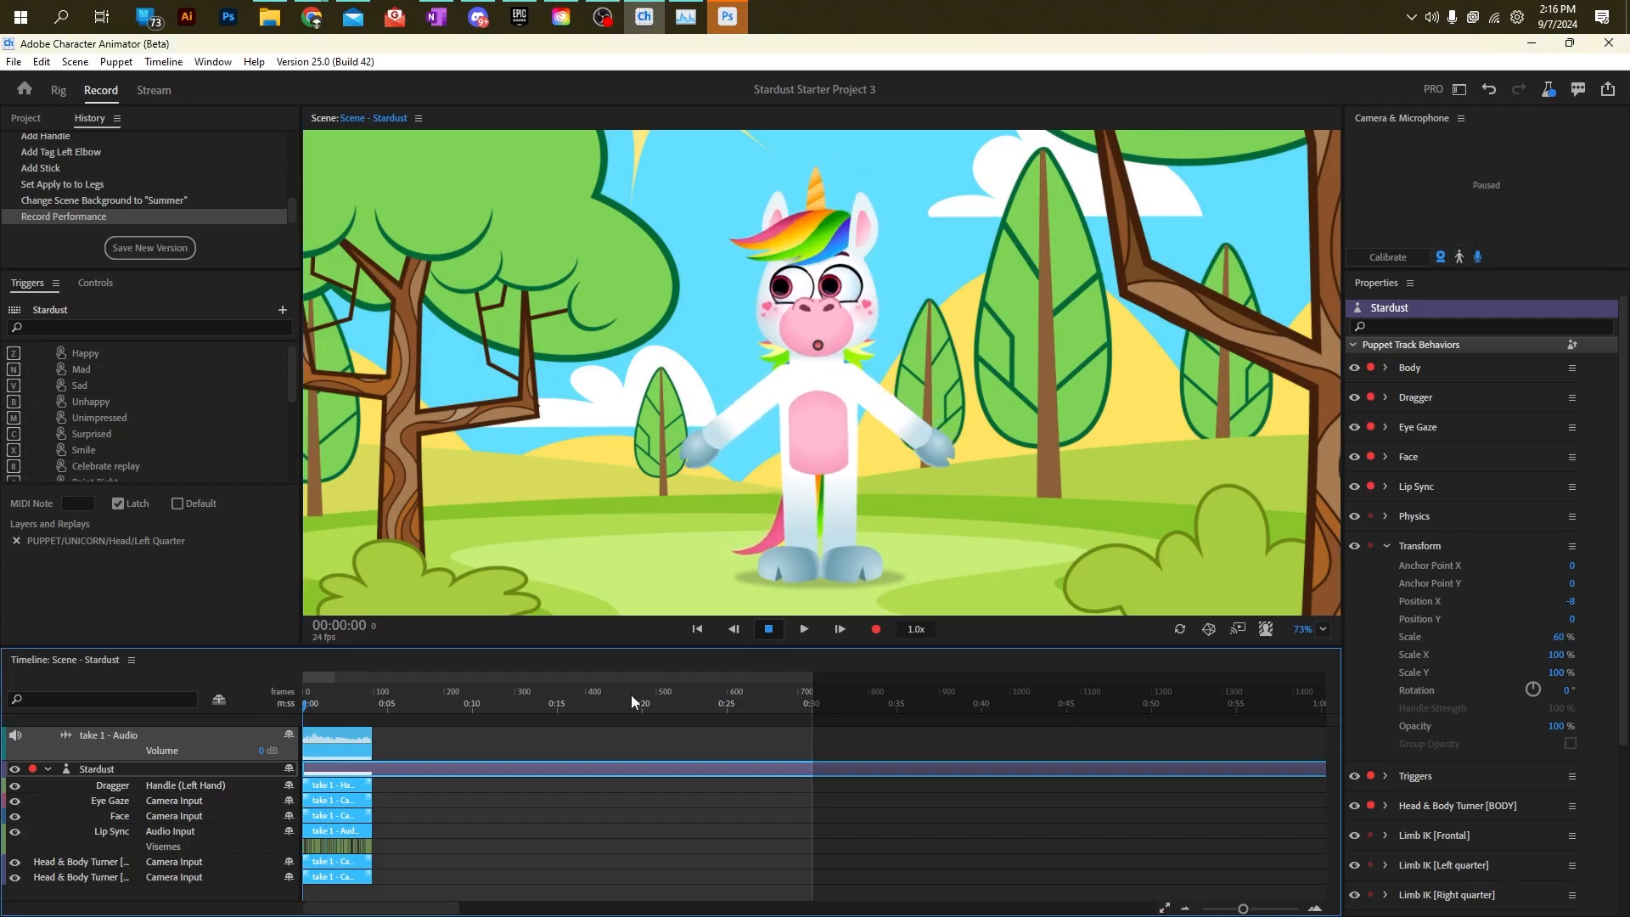
click(804, 629)
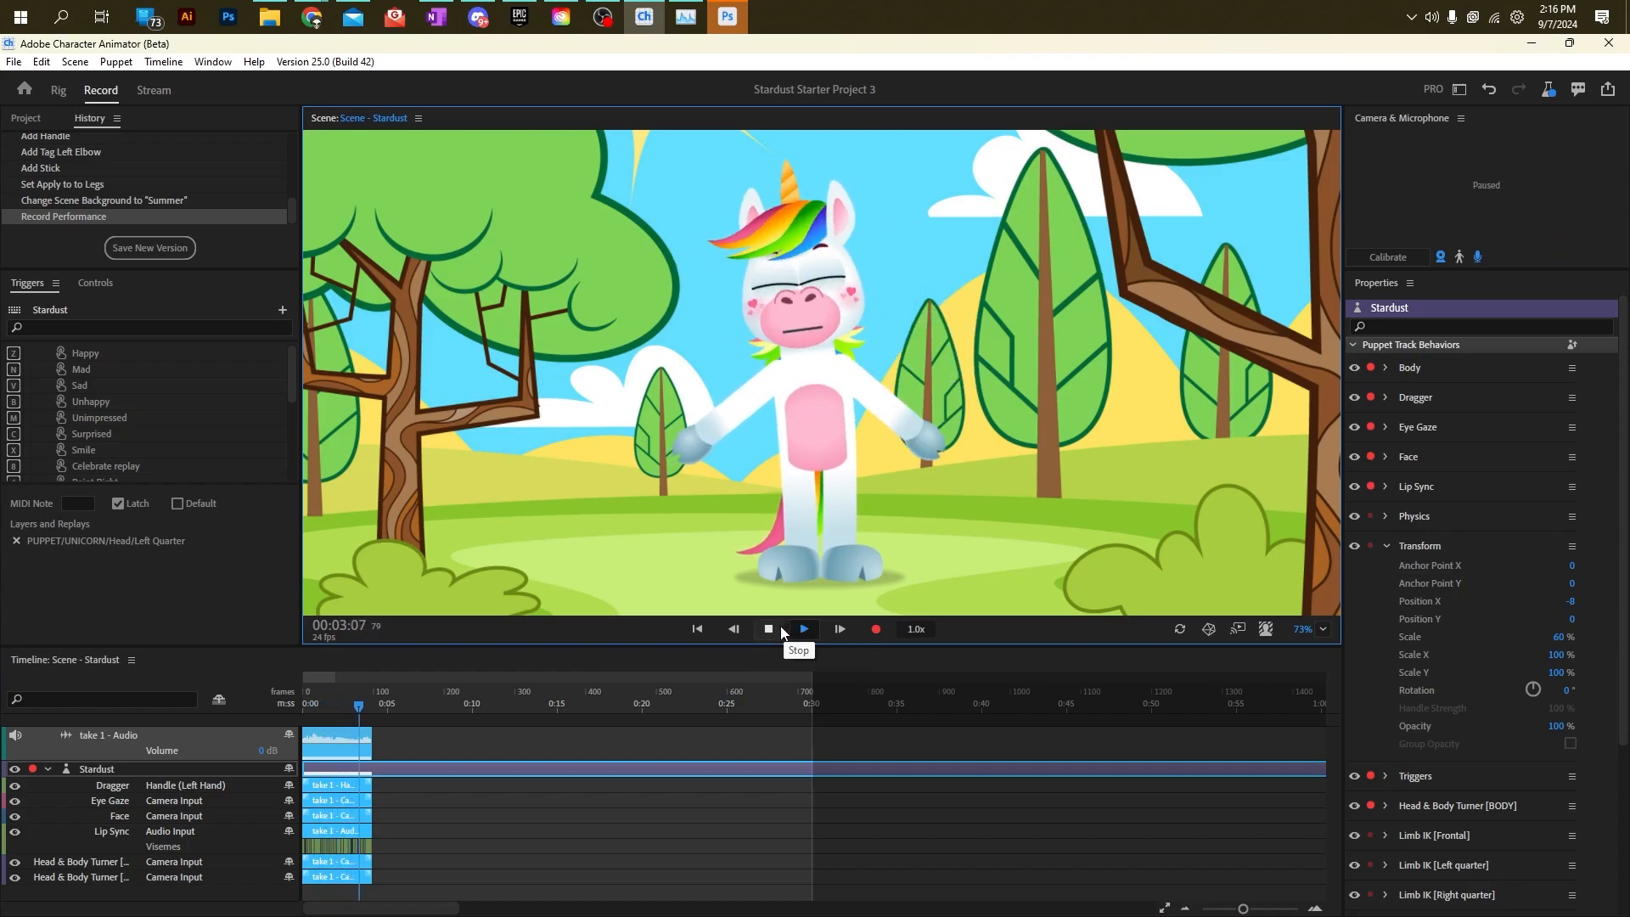
click(770, 628)
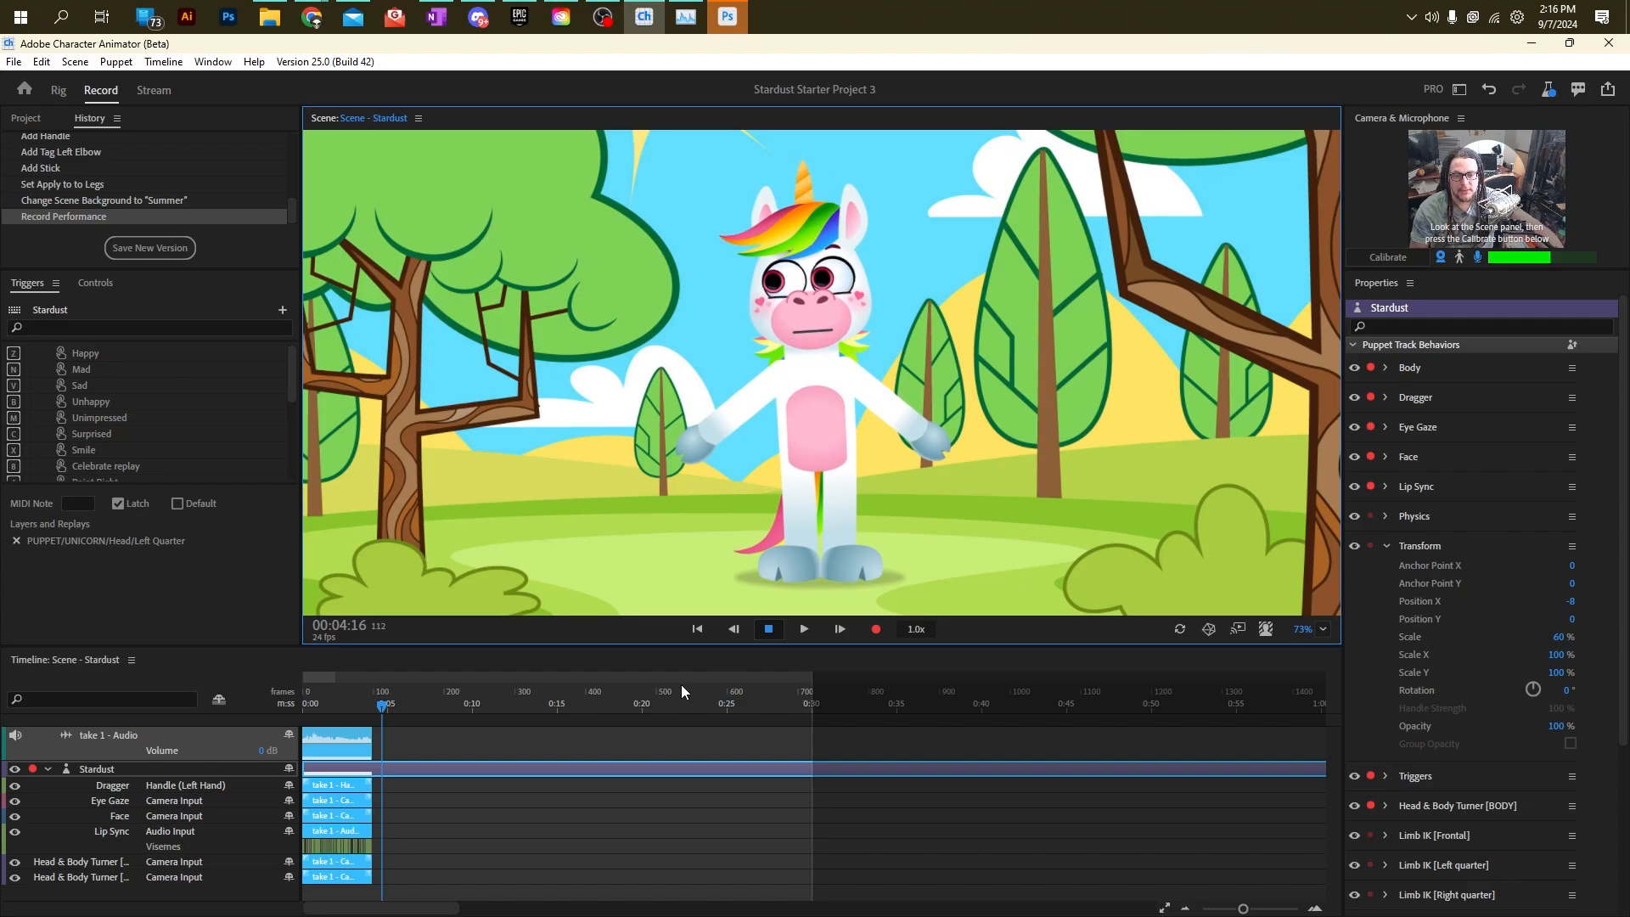
Undo the recorded performance.
click(518, 813)
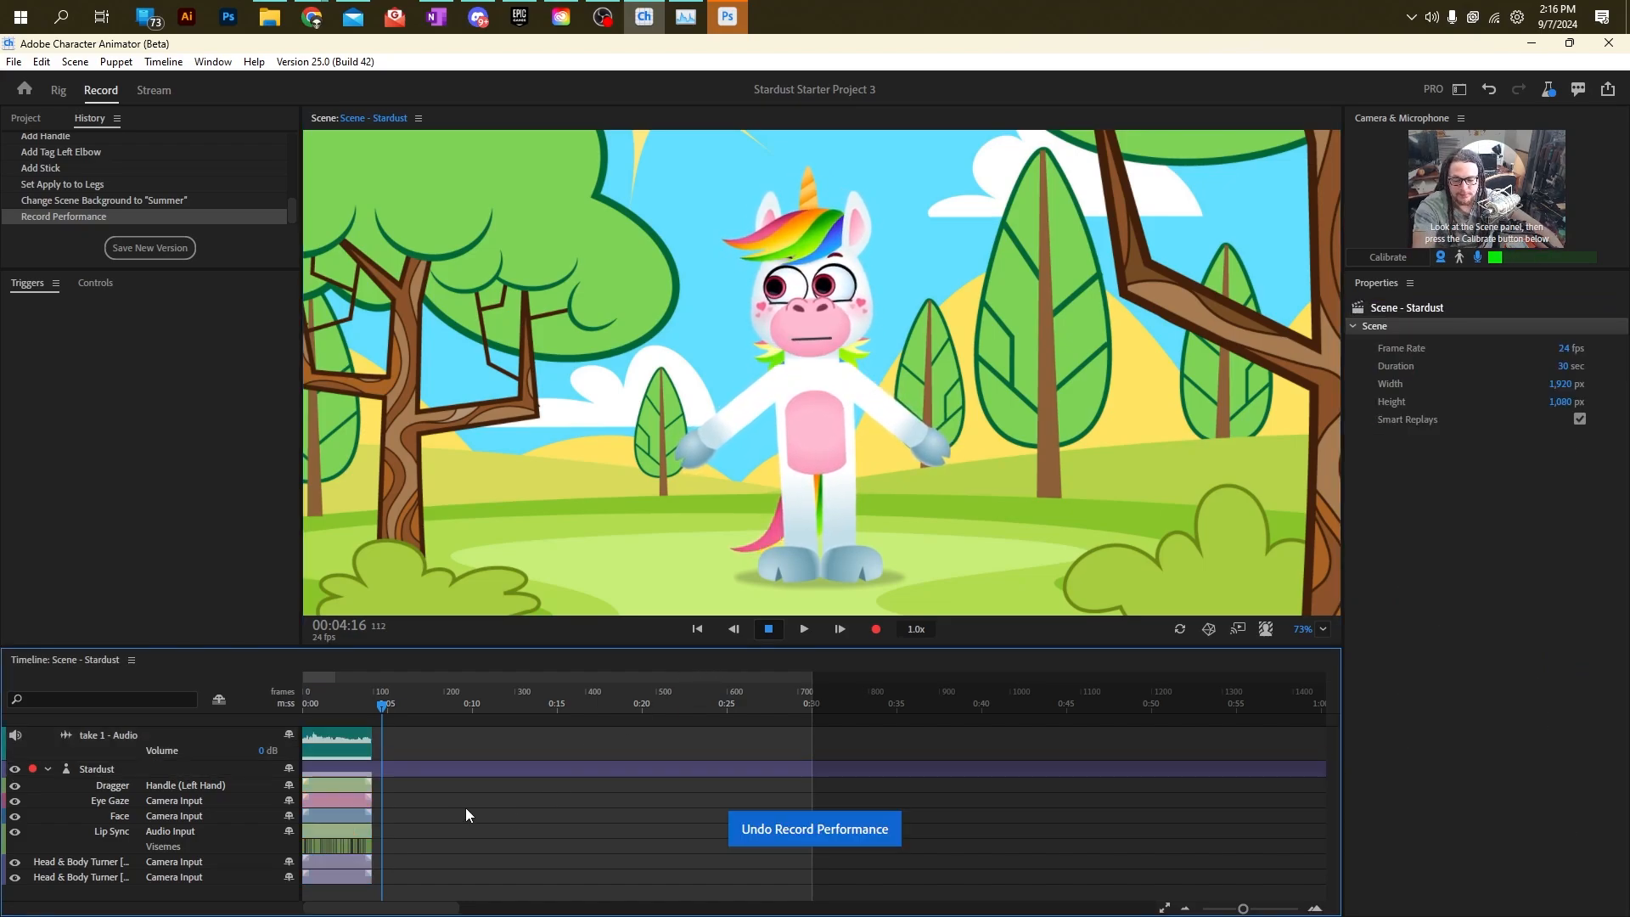
key(ctrl+z)
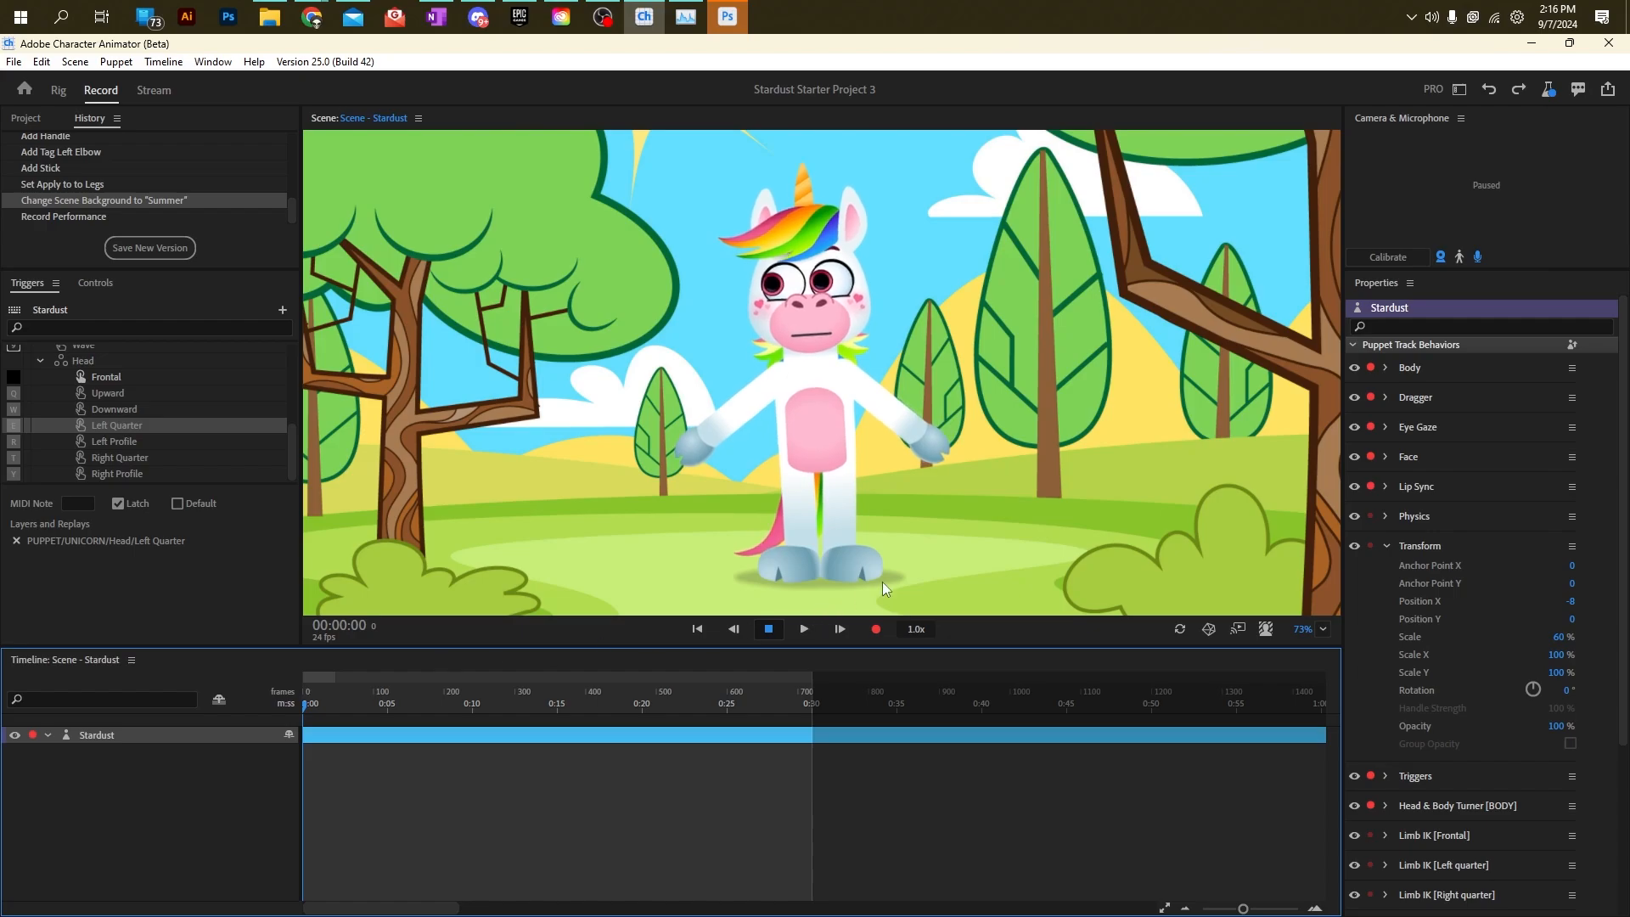
Calibrate the camera's face tracking to the performer's neutral pose, repeating the calibration until the puppet faces forward.
click(1433, 224)
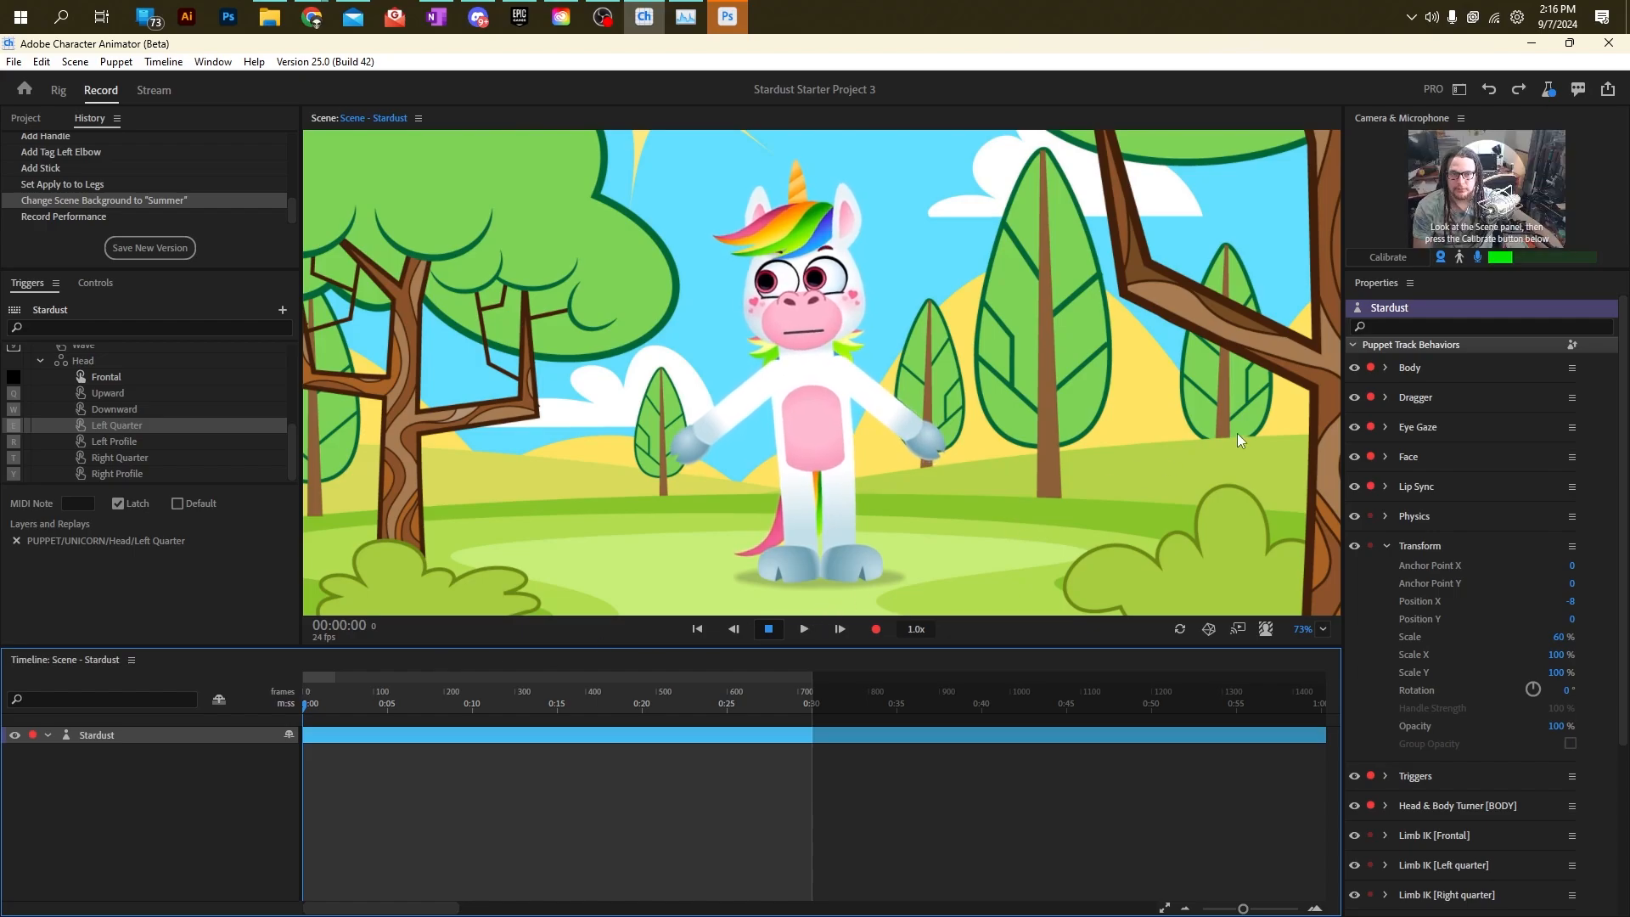
click(1388, 258)
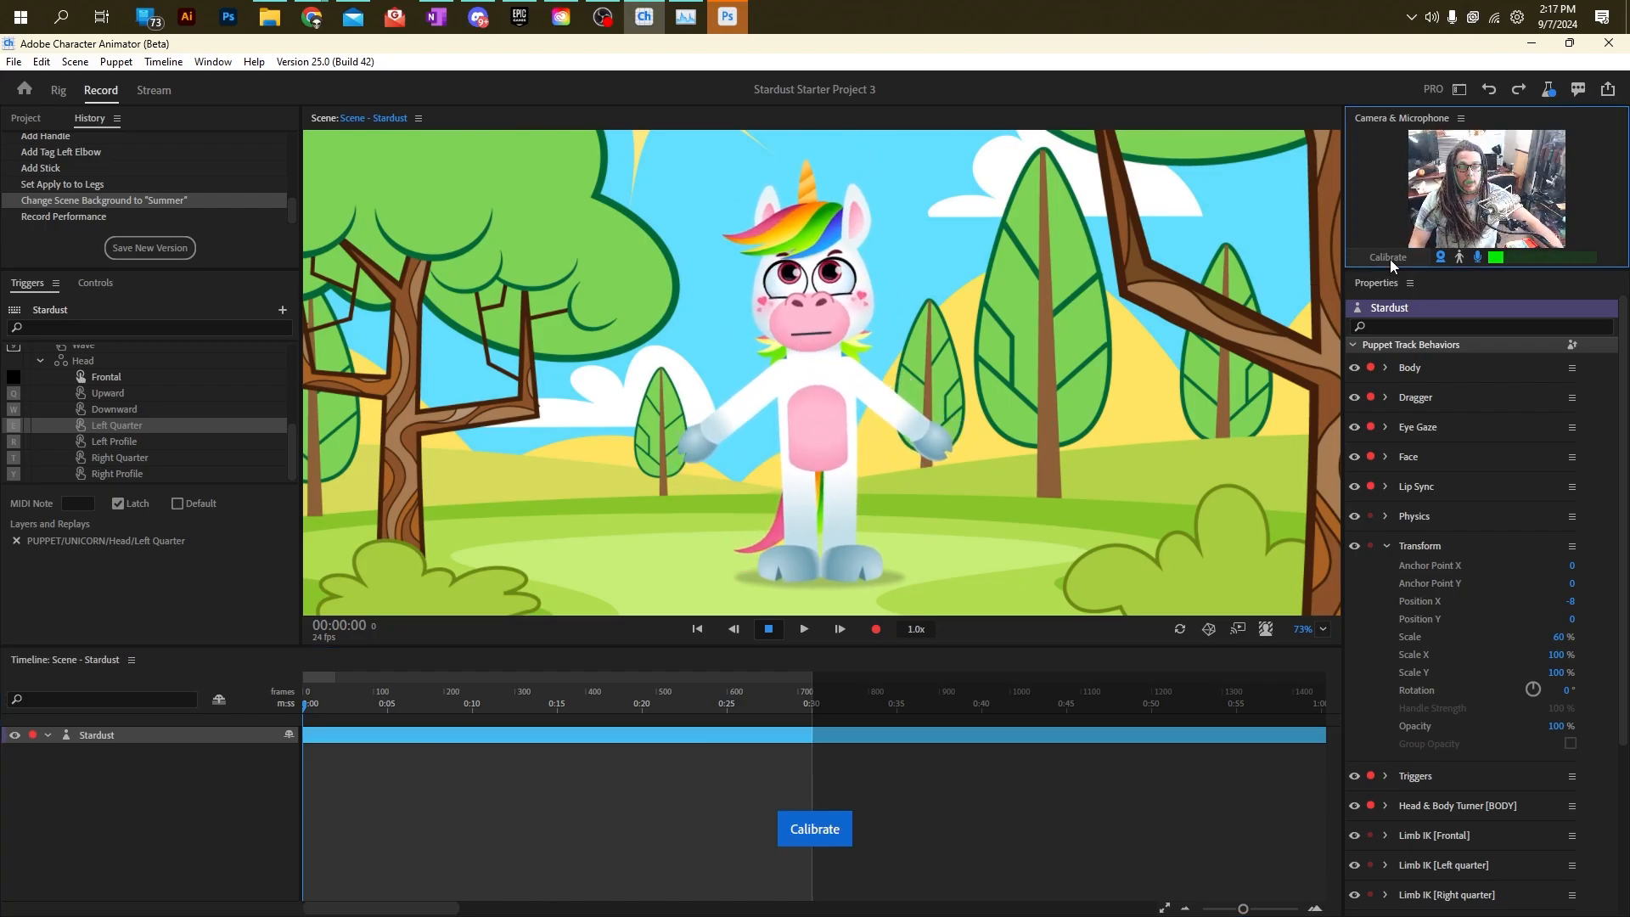
click(1390, 259)
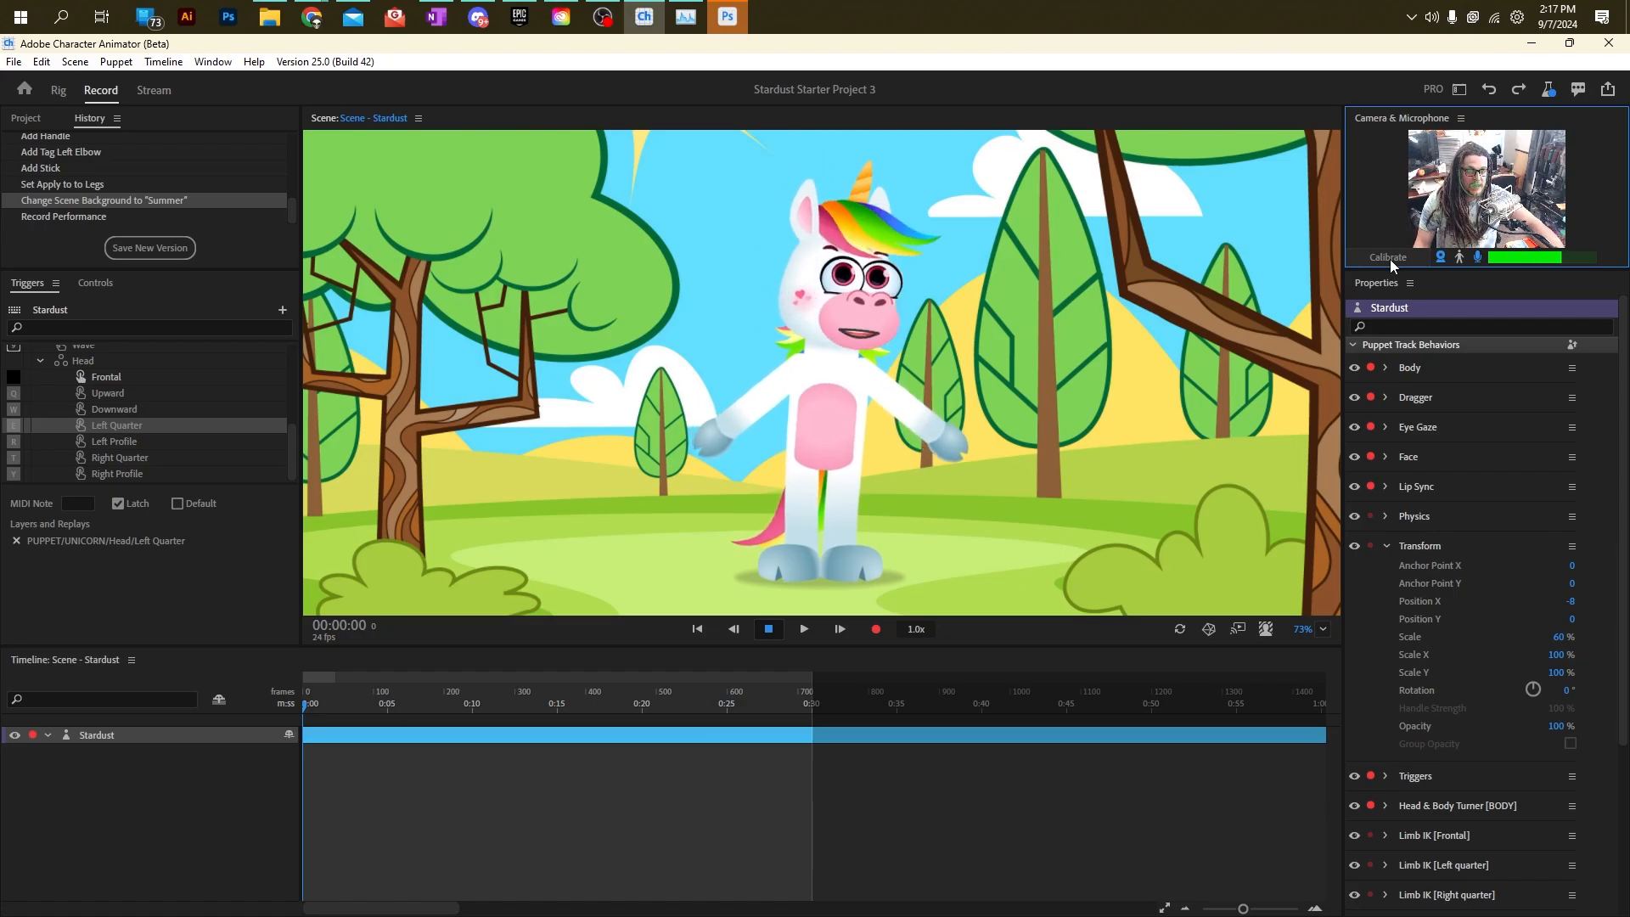
click(1389, 259)
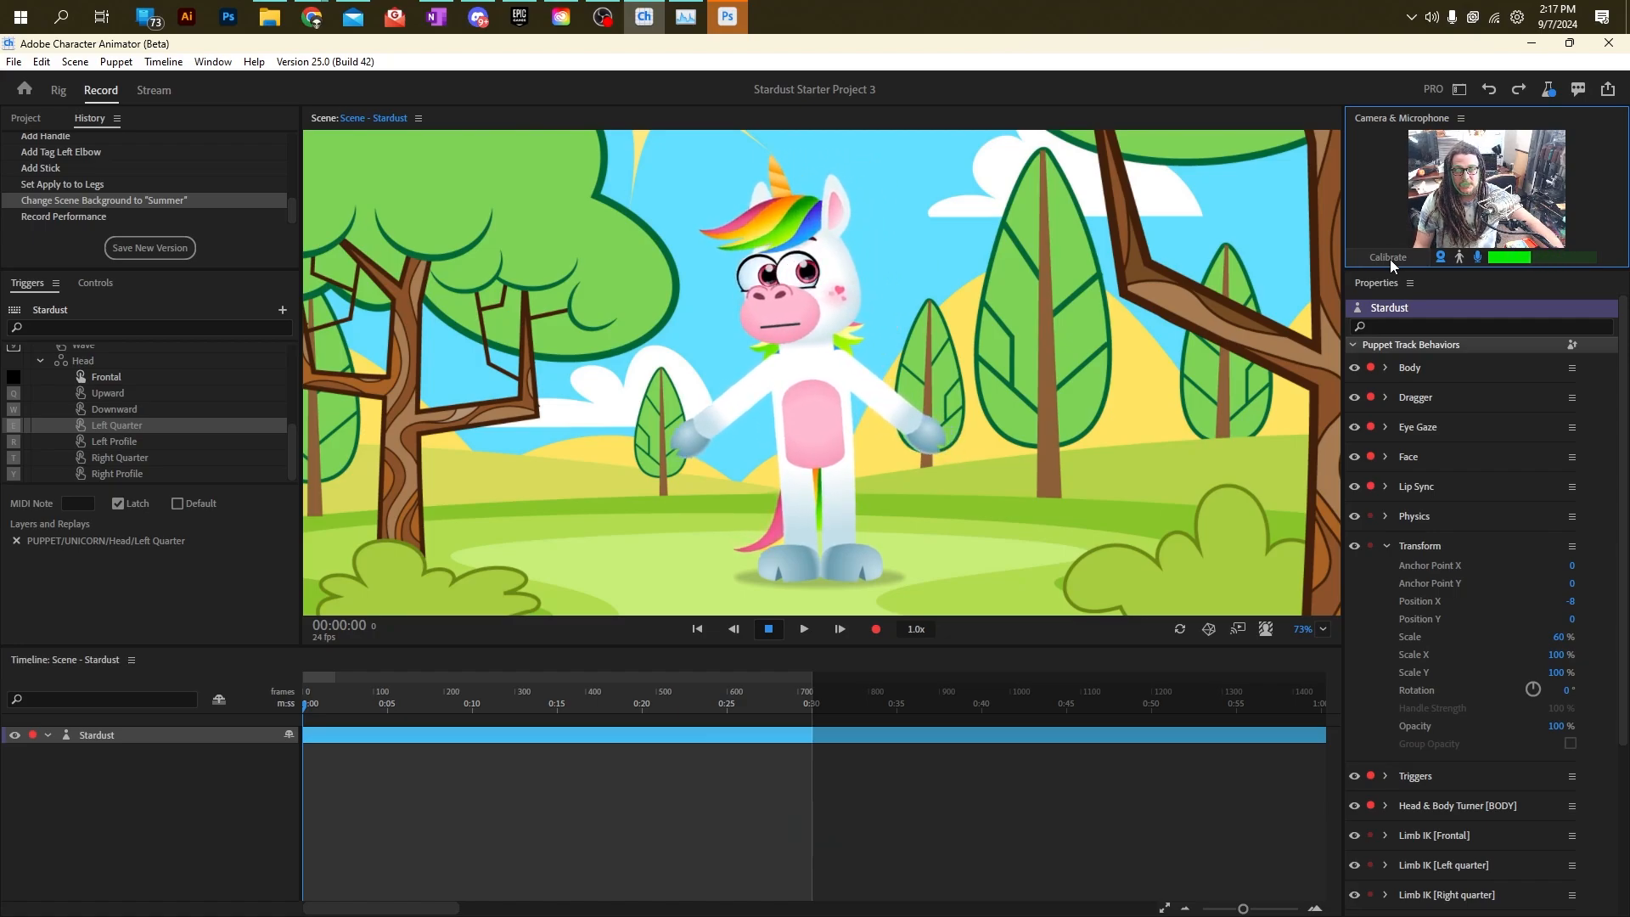
click(1388, 258)
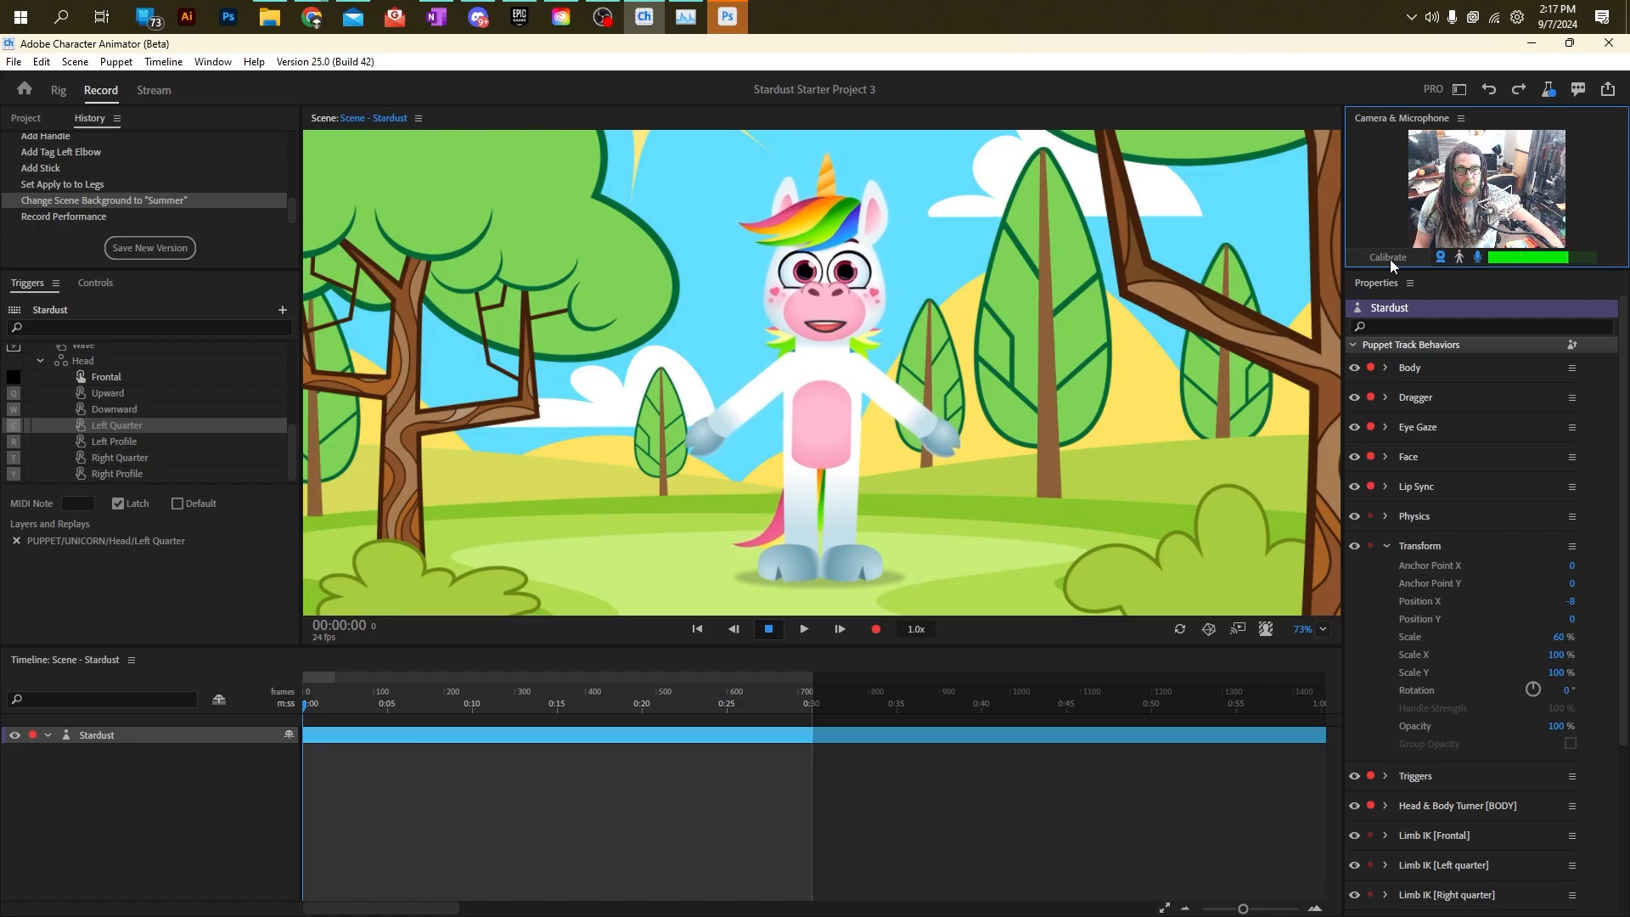
click(1390, 259)
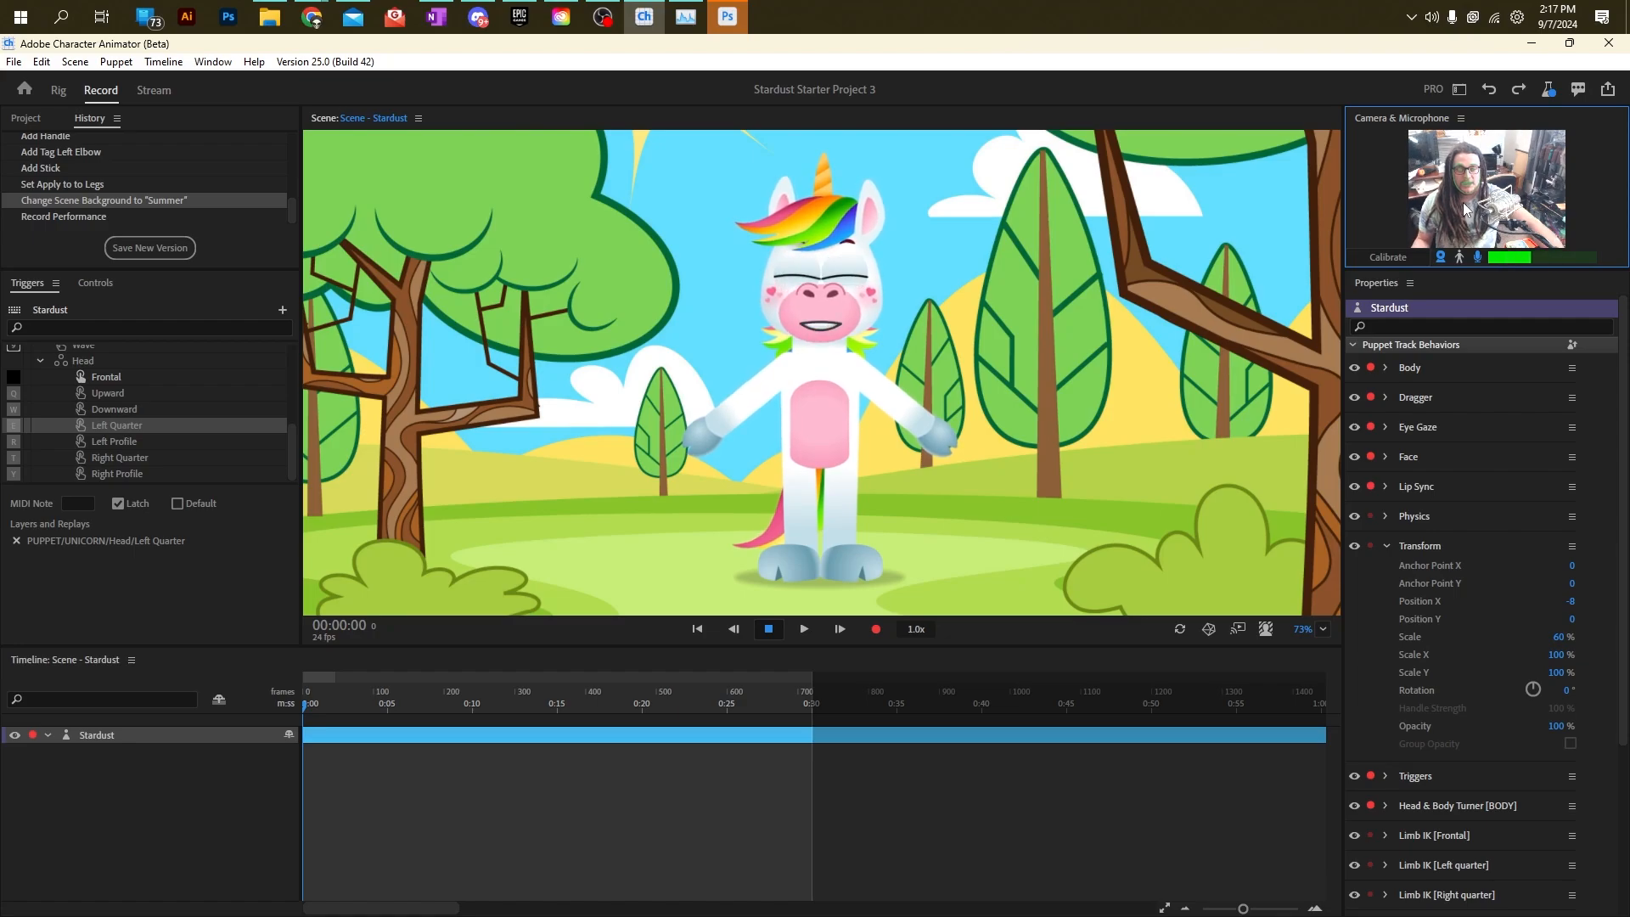
Toggle the camera and body tracking inputs, and switch the microphone input off and back on.
click(1439, 257)
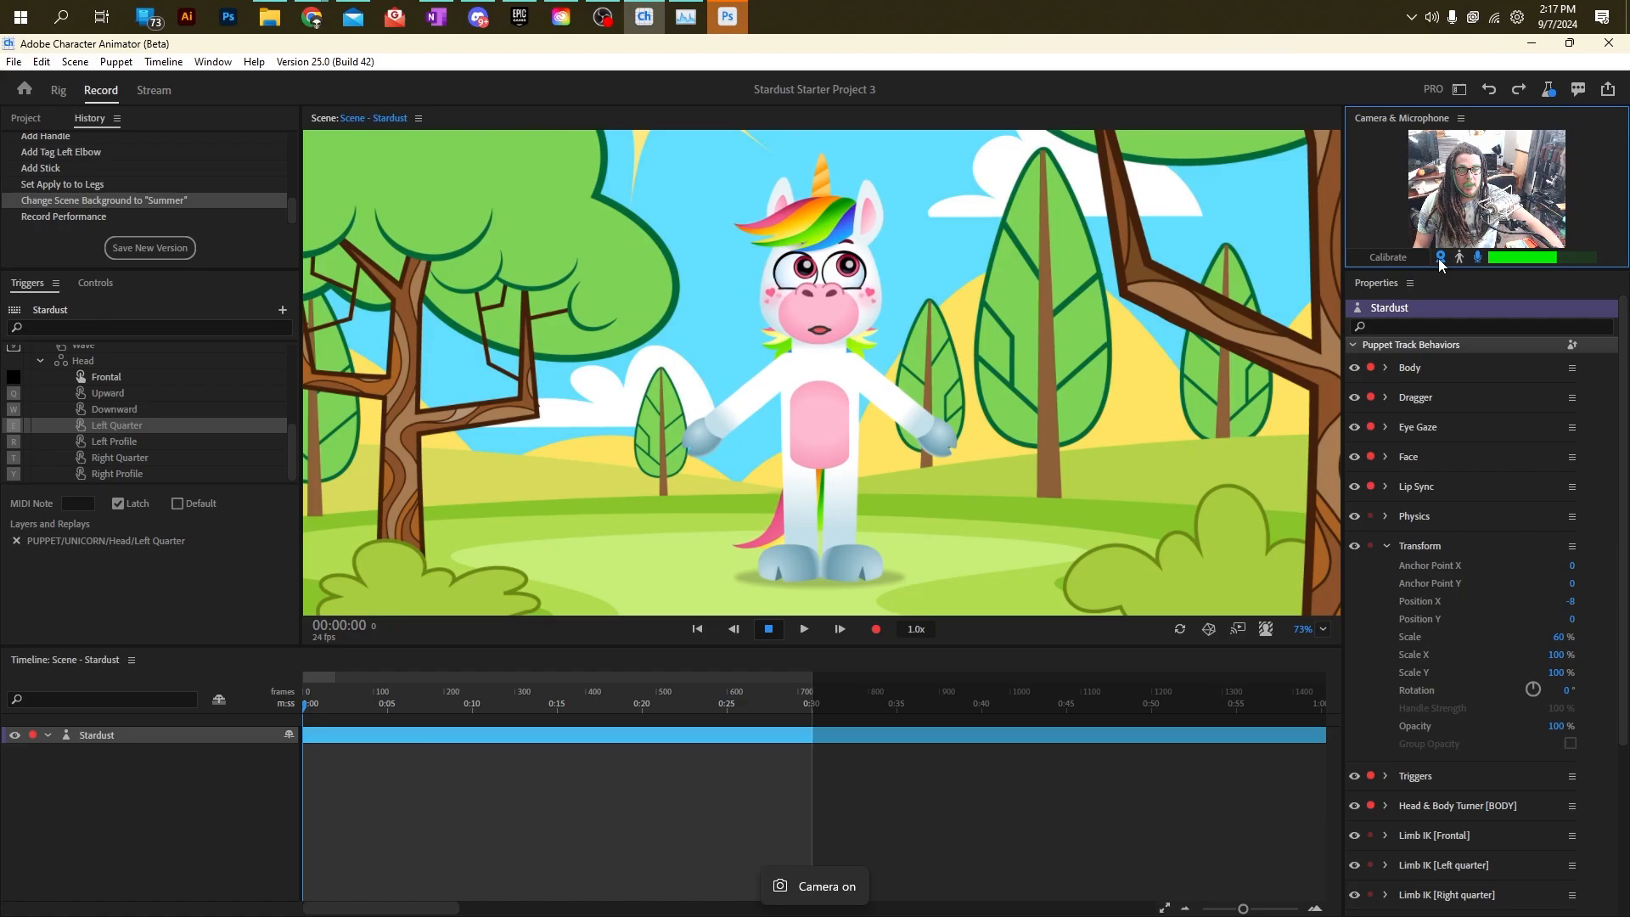
click(1459, 257)
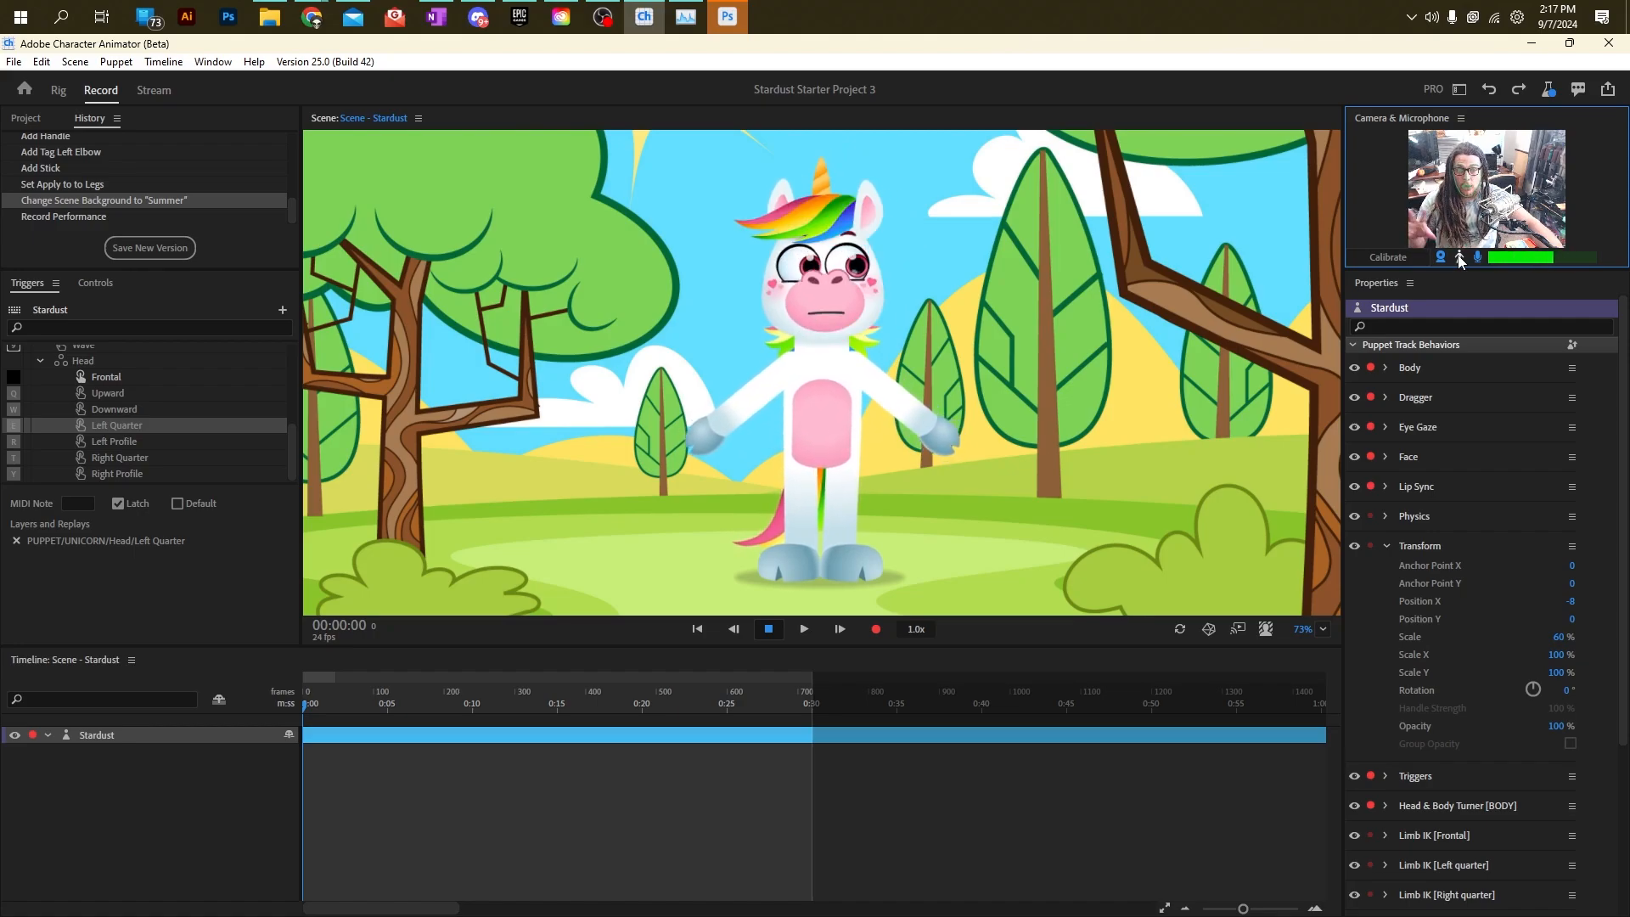
click(1478, 257)
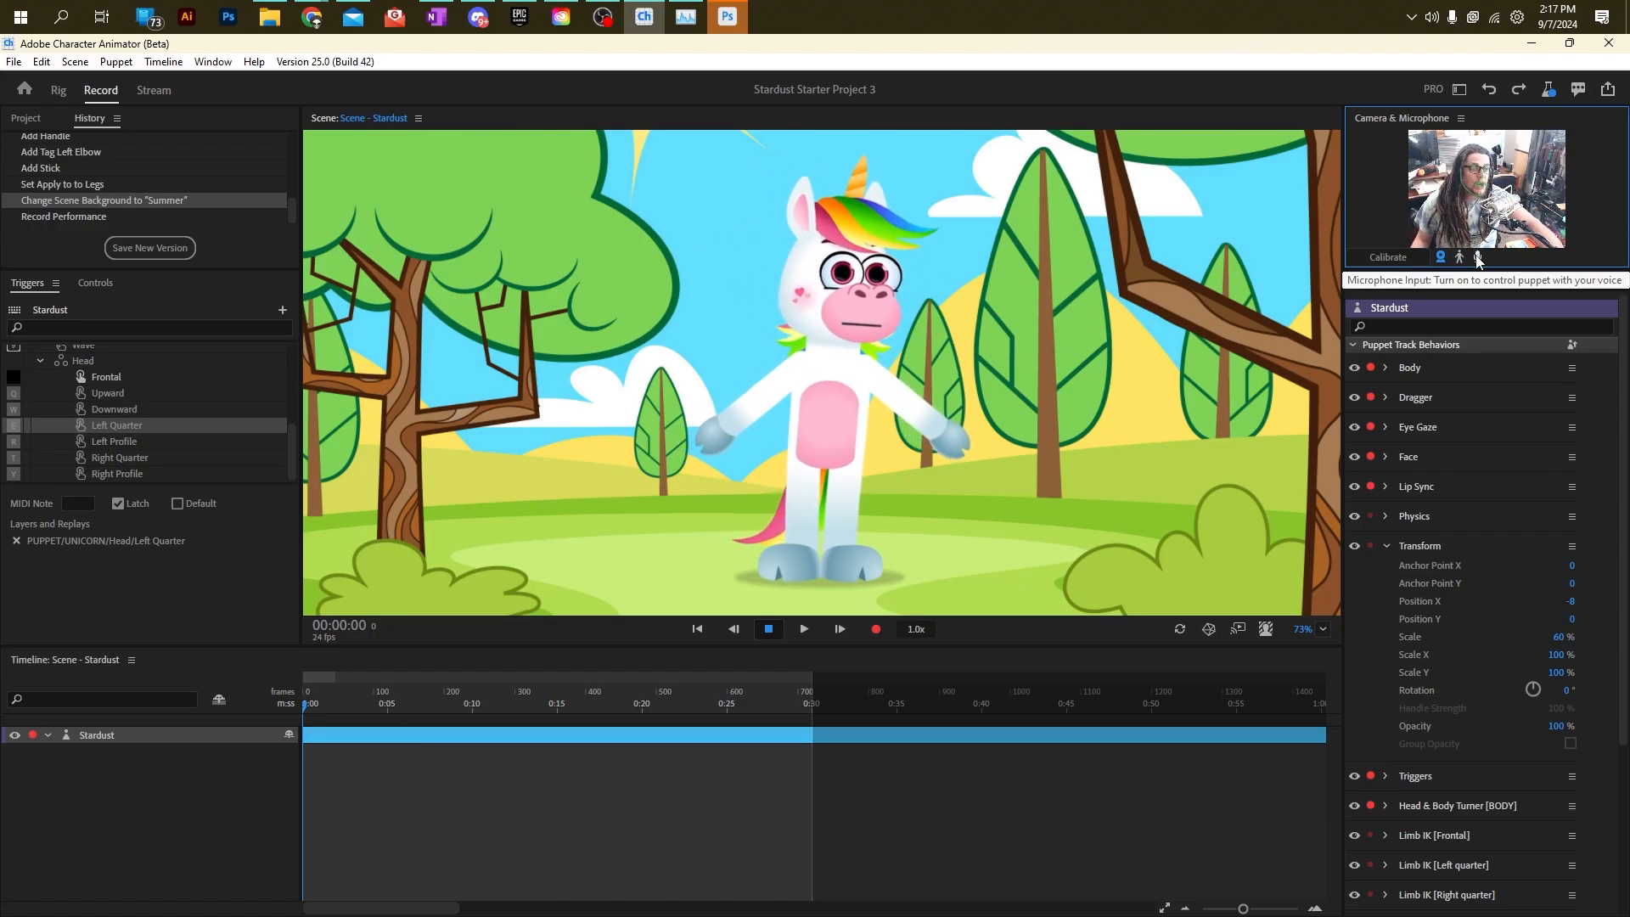
click(1478, 256)
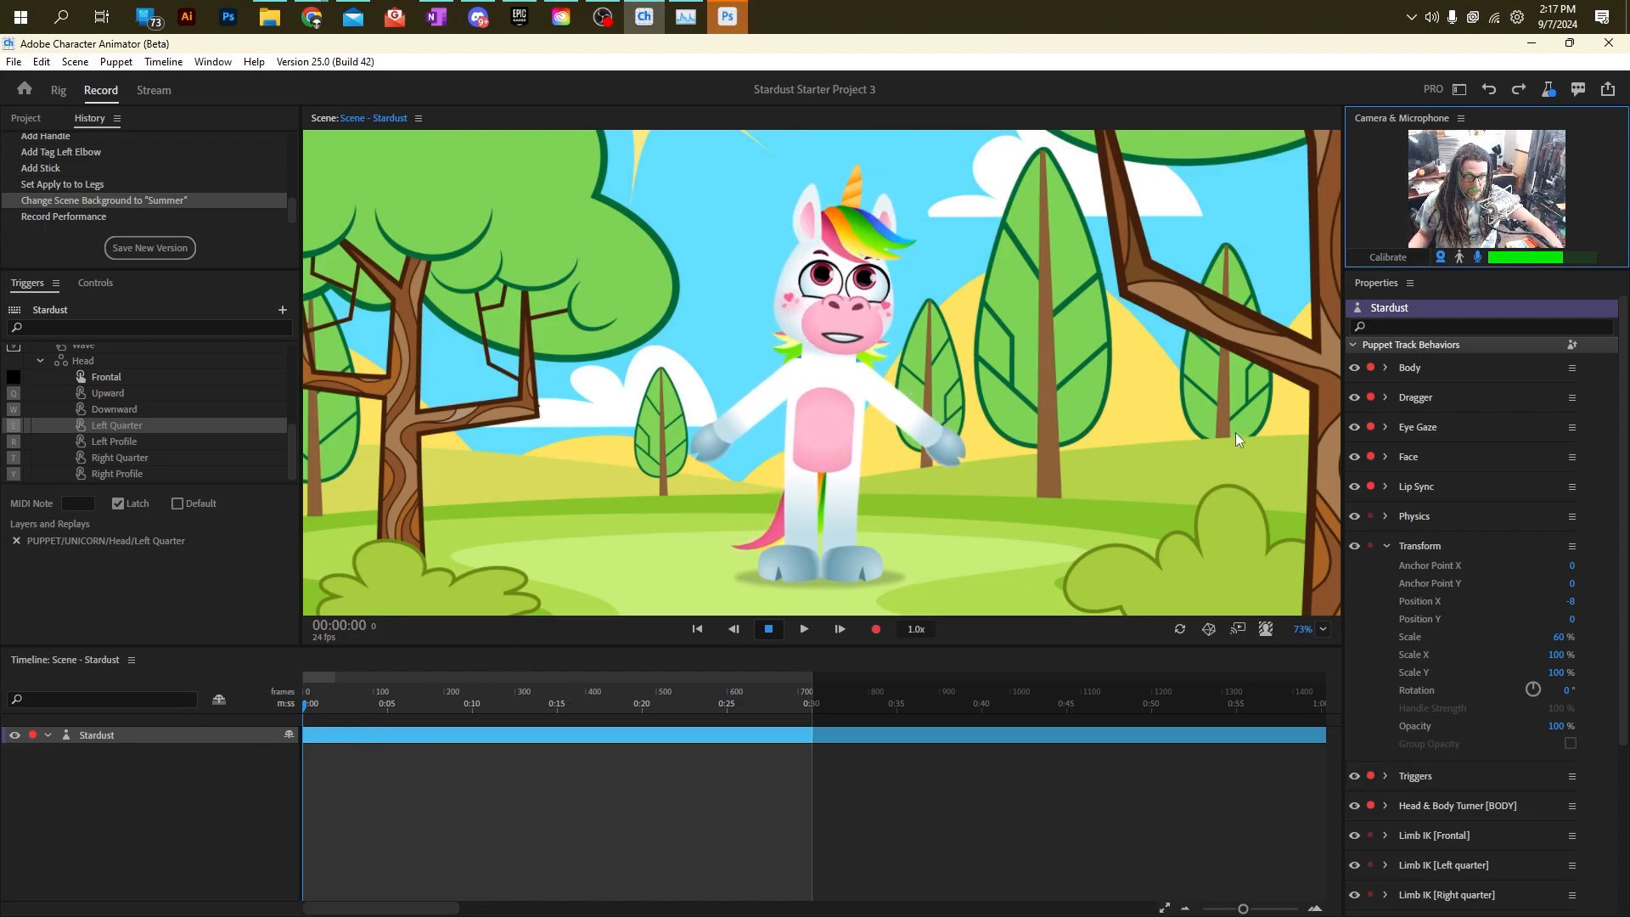
Turn off the microphone input, collapse the Transform settings, and disarm all of the Stardust puppet's behaviors for recording.
click(1479, 257)
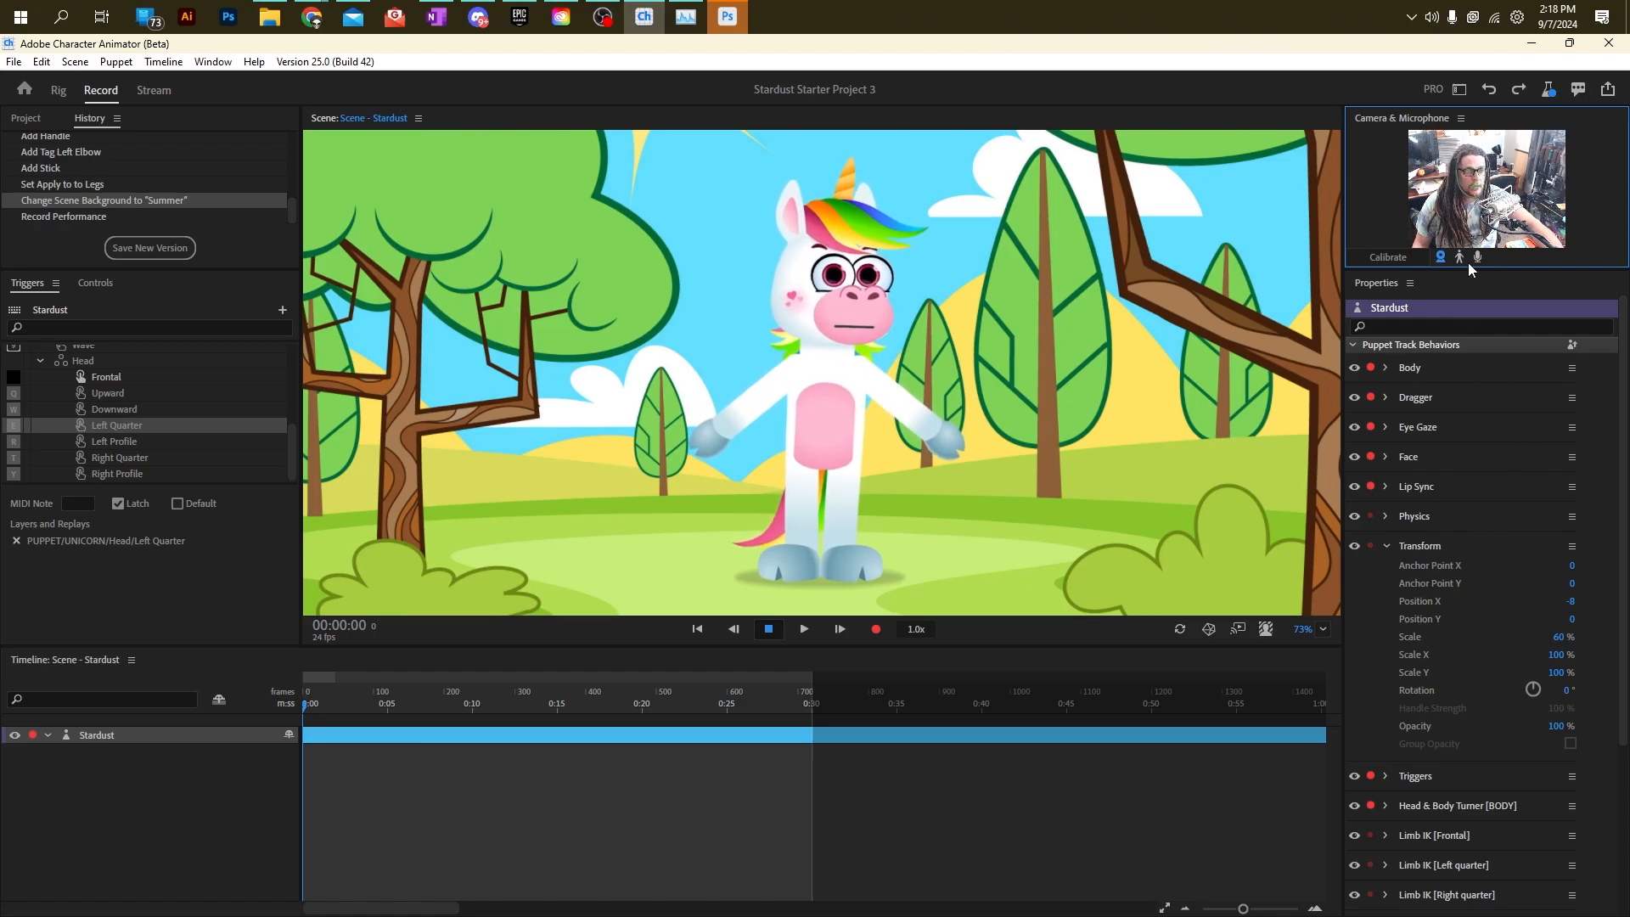
drag(1469, 269, 1473, 190)
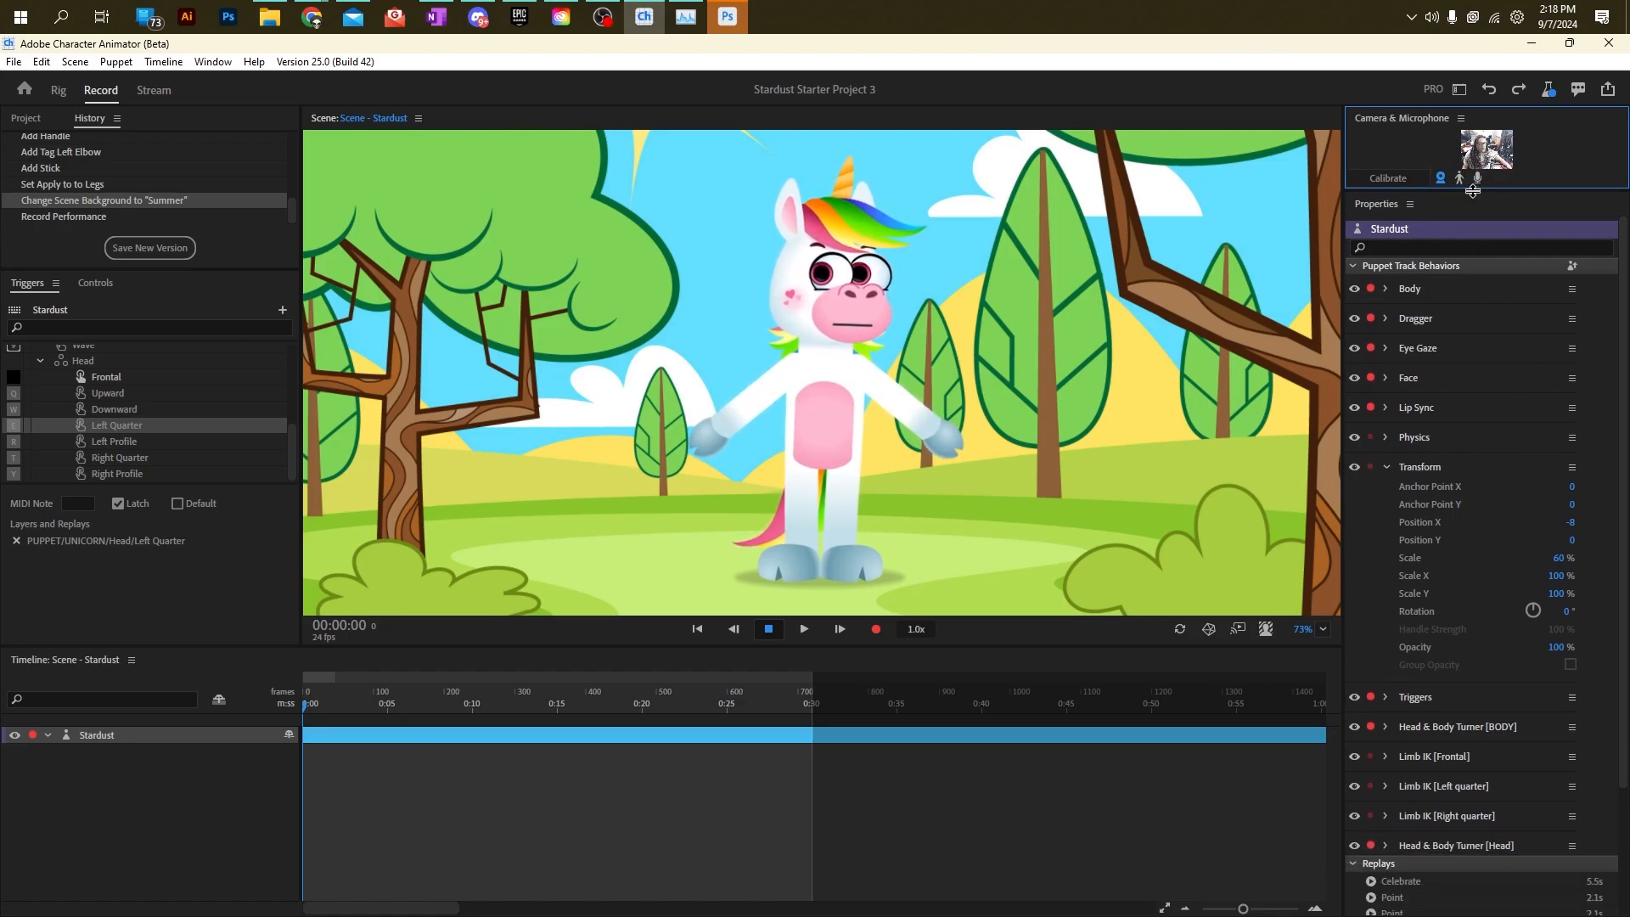
click(1387, 465)
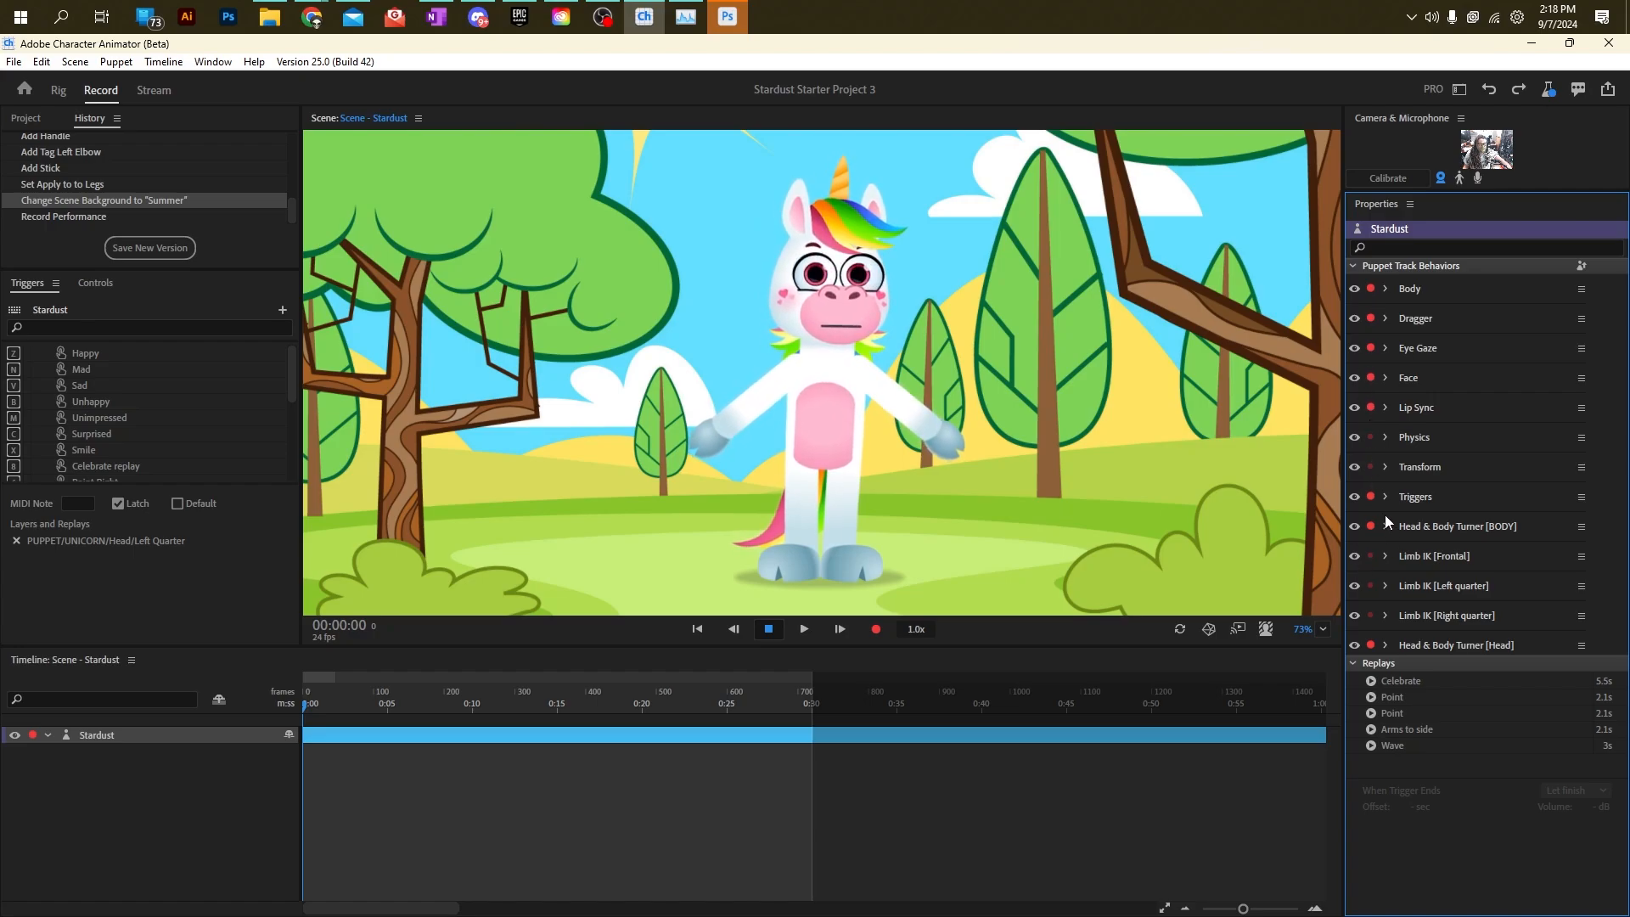
click(1369, 289)
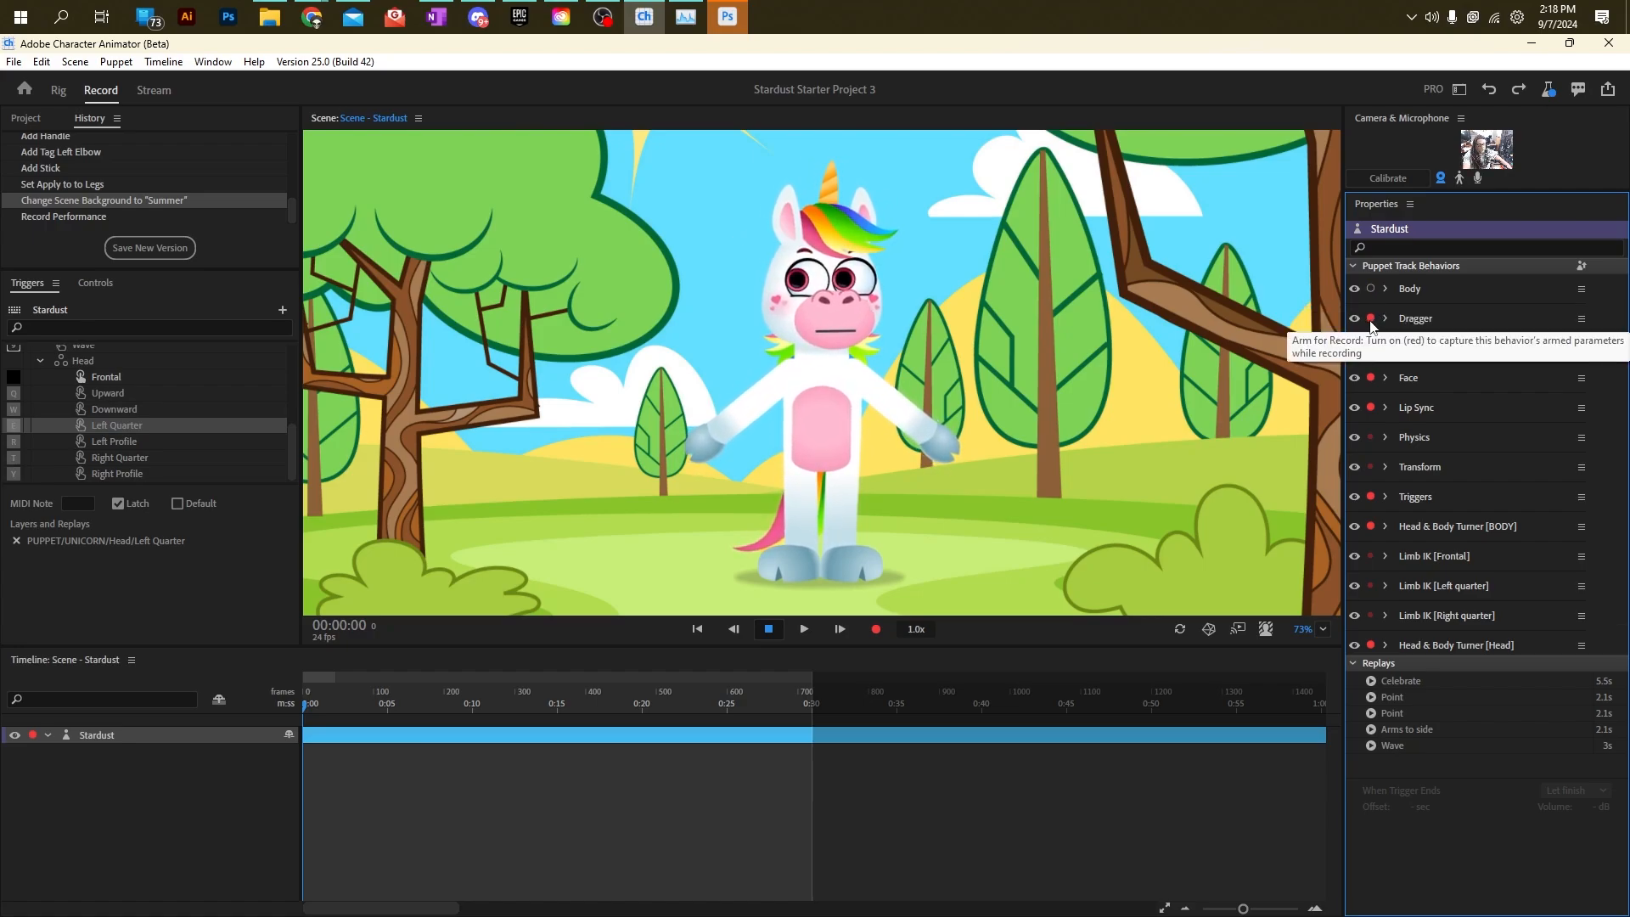
click(1369, 319)
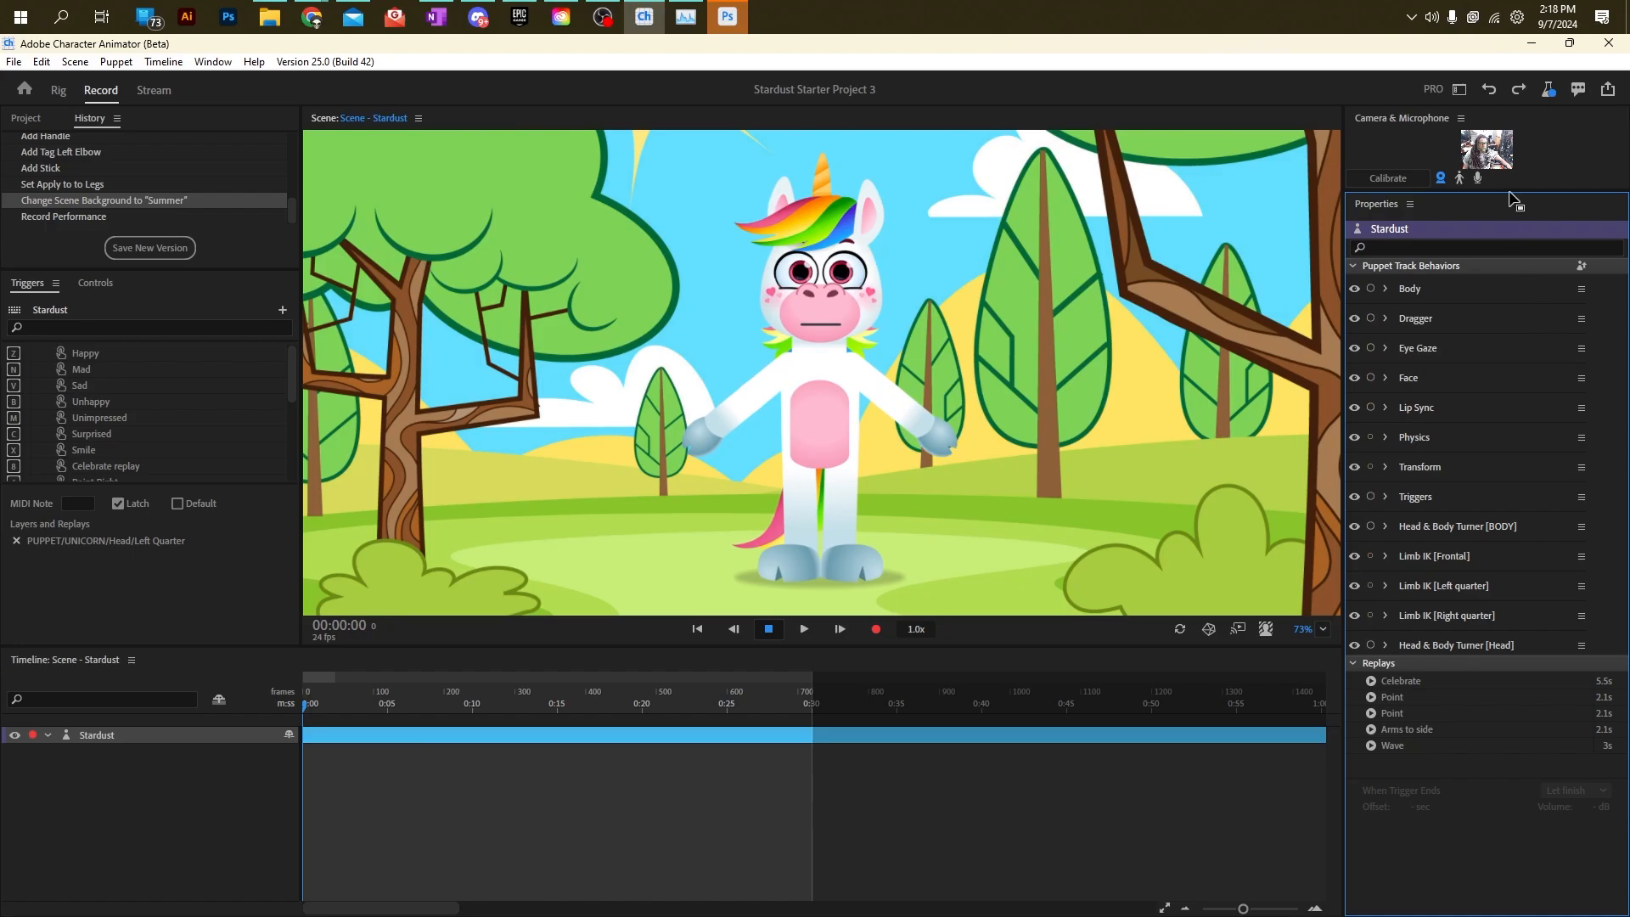
Enlarge the camera preview and try to turn on body tracking while the Body behavior is disarmed.
drag(1510, 197, 1529, 431)
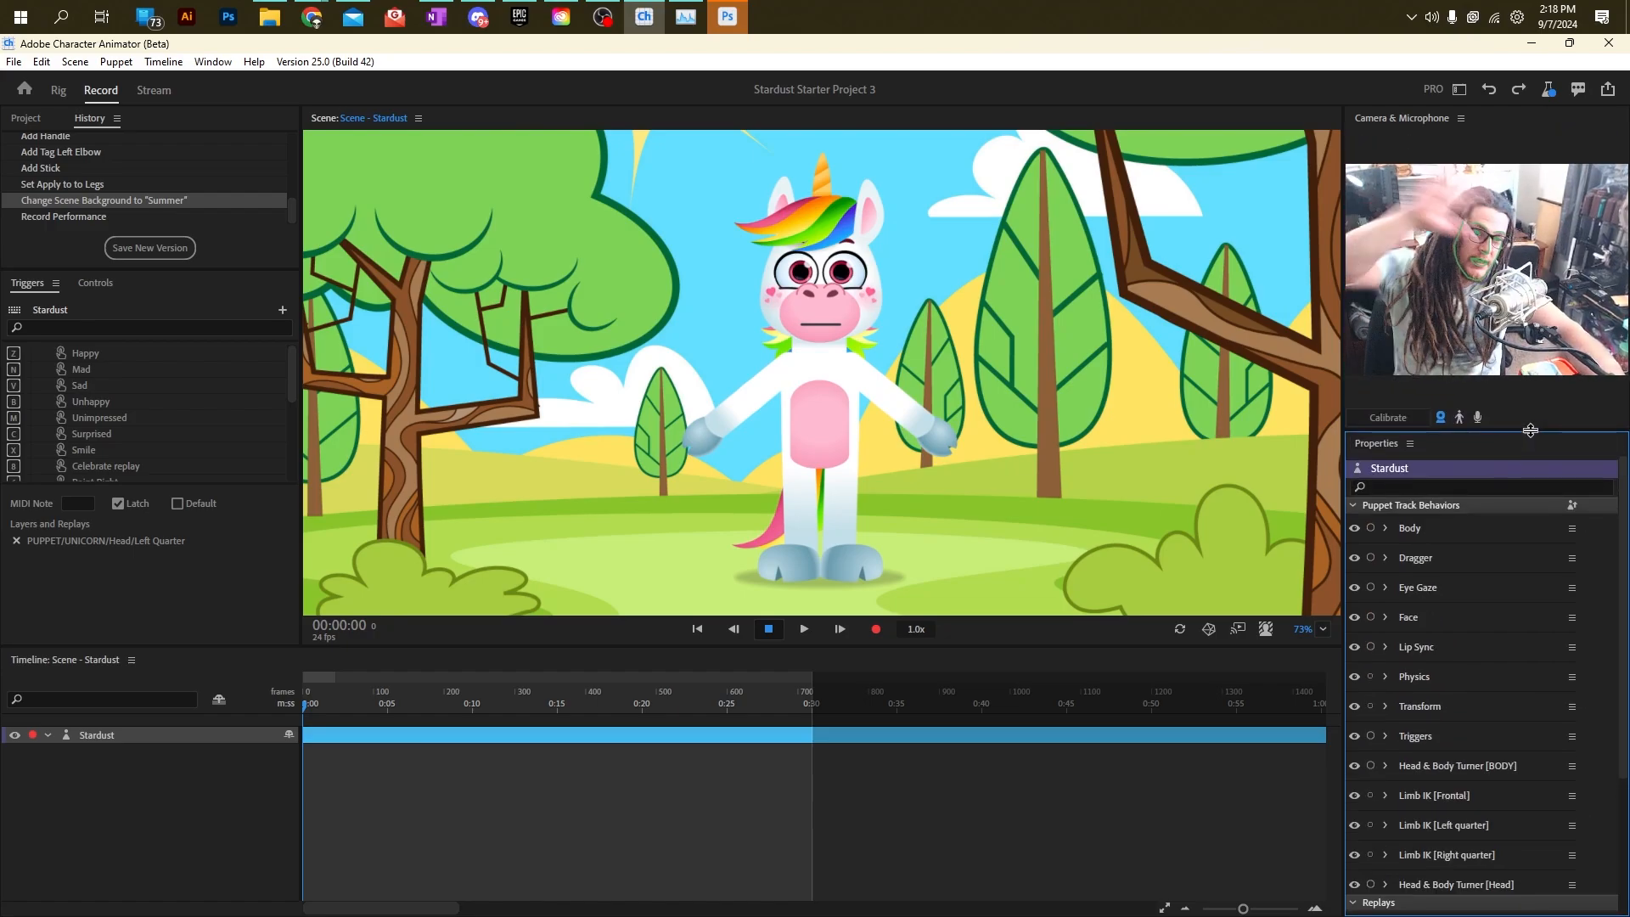
click(1455, 418)
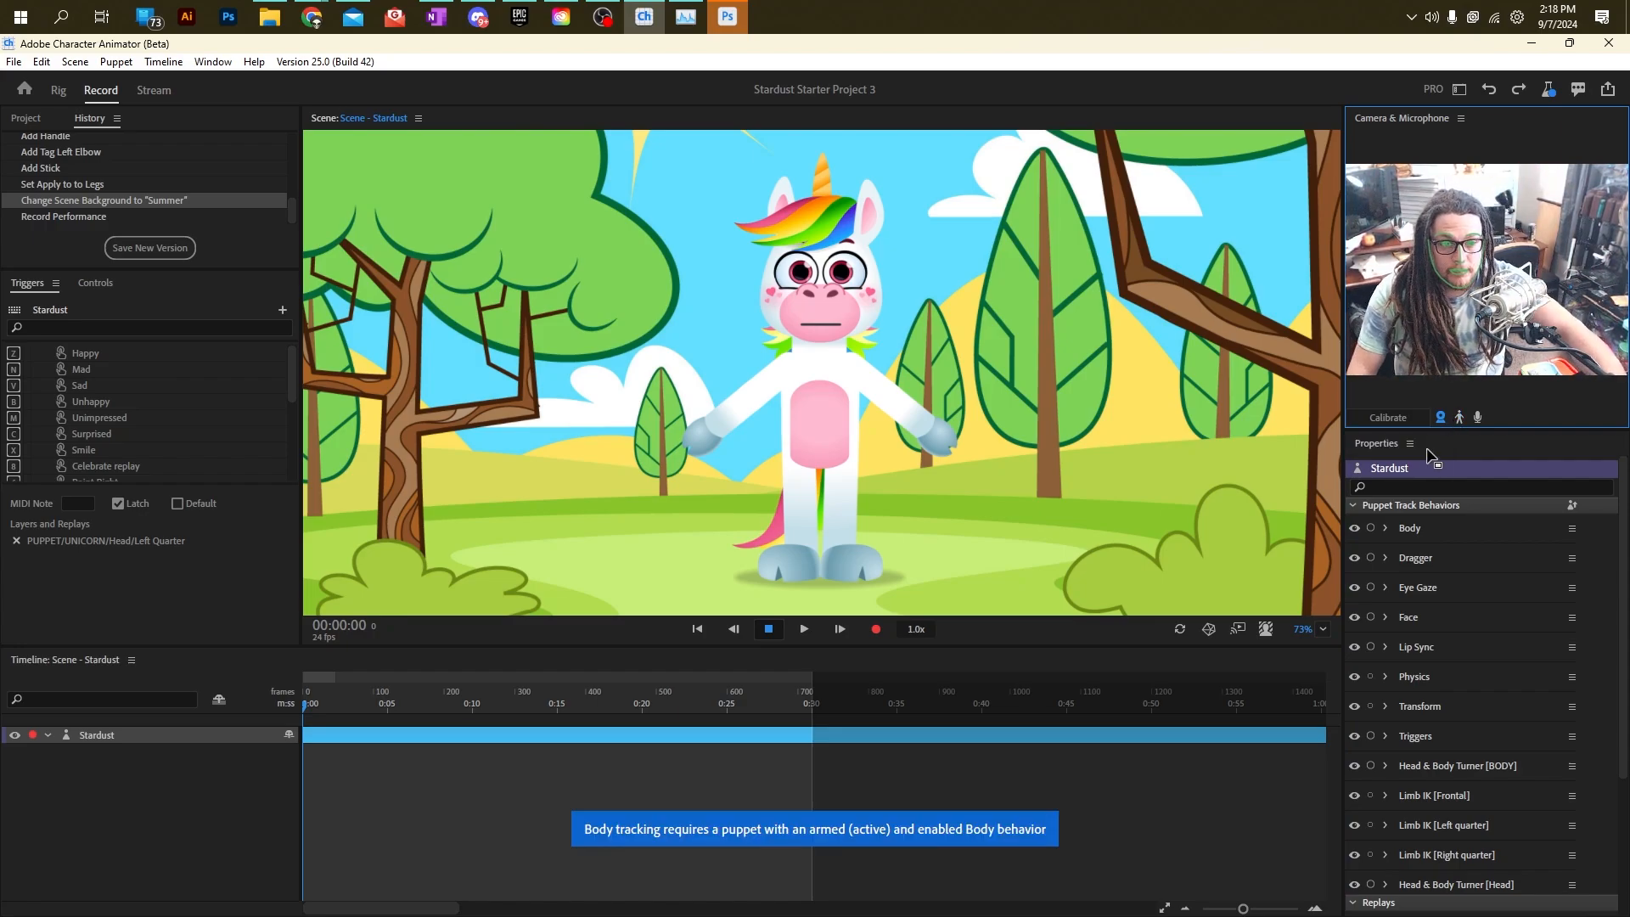
click(1372, 527)
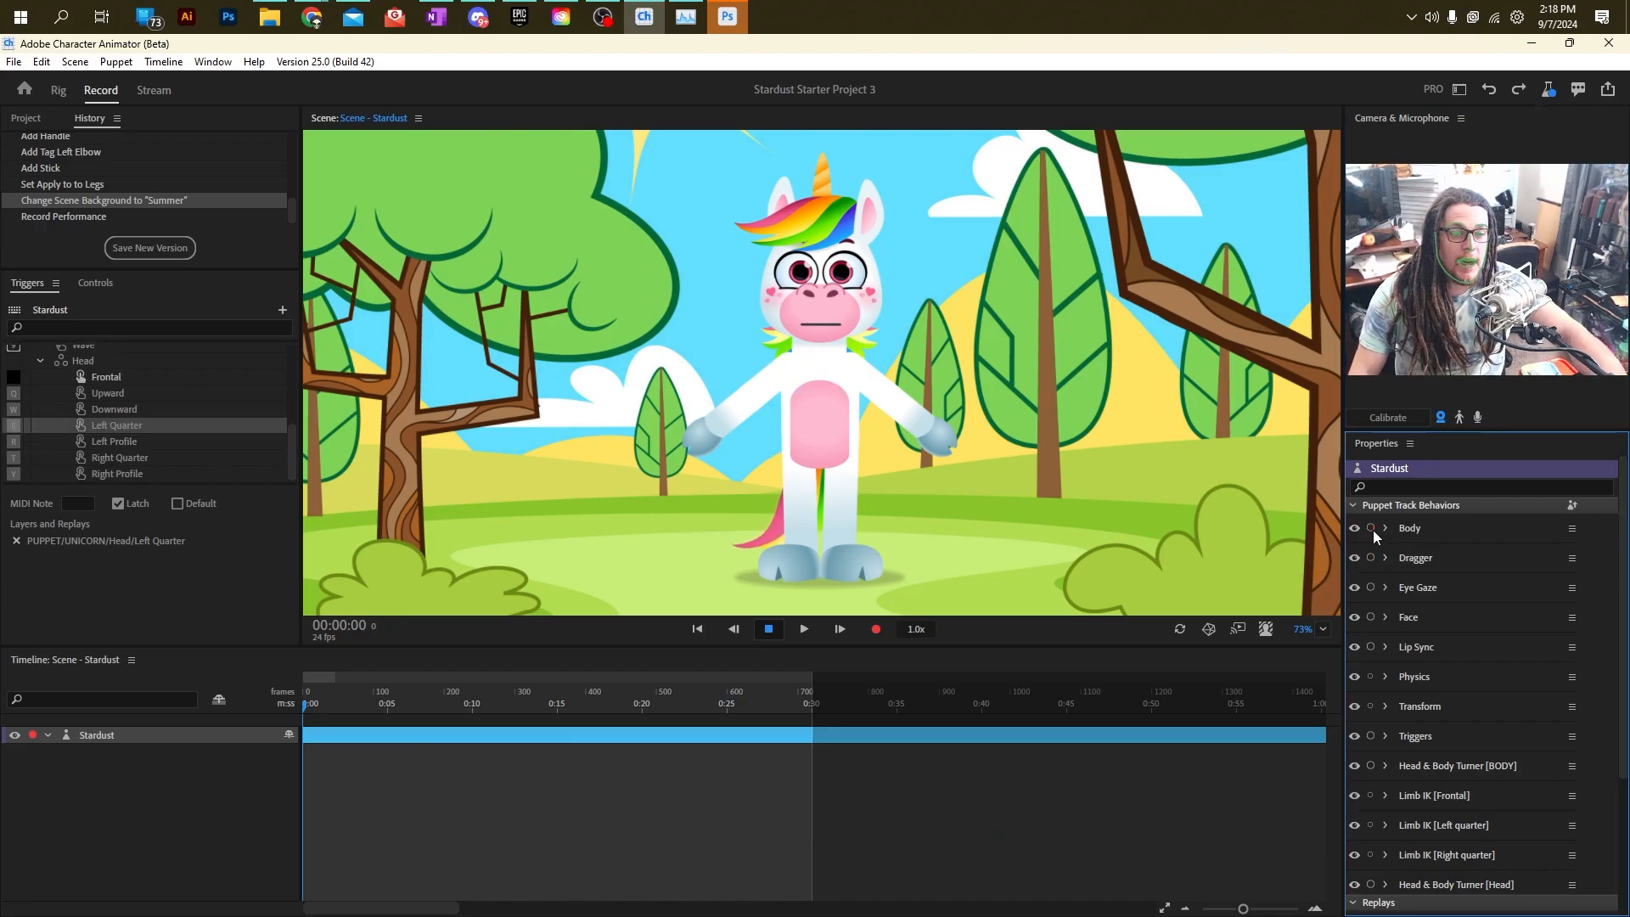
Arm the Eye Gaze behavior, replace its Camera Input with Mouse & Touch Input, and steer the puppet's eyes in the scene.
click(1369, 588)
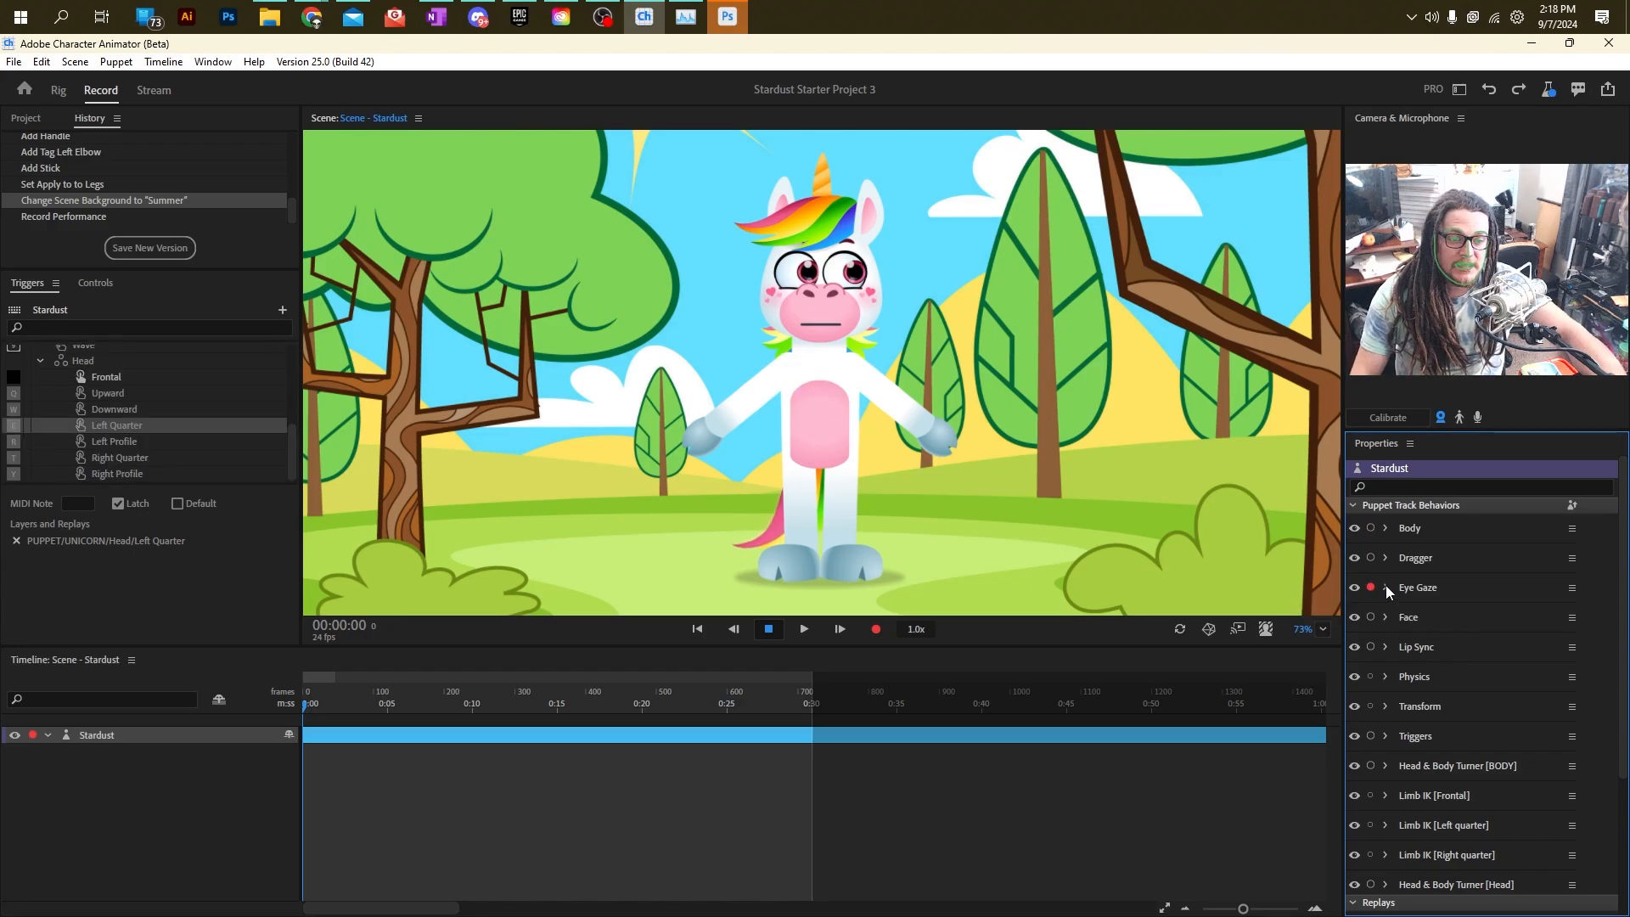
click(1385, 587)
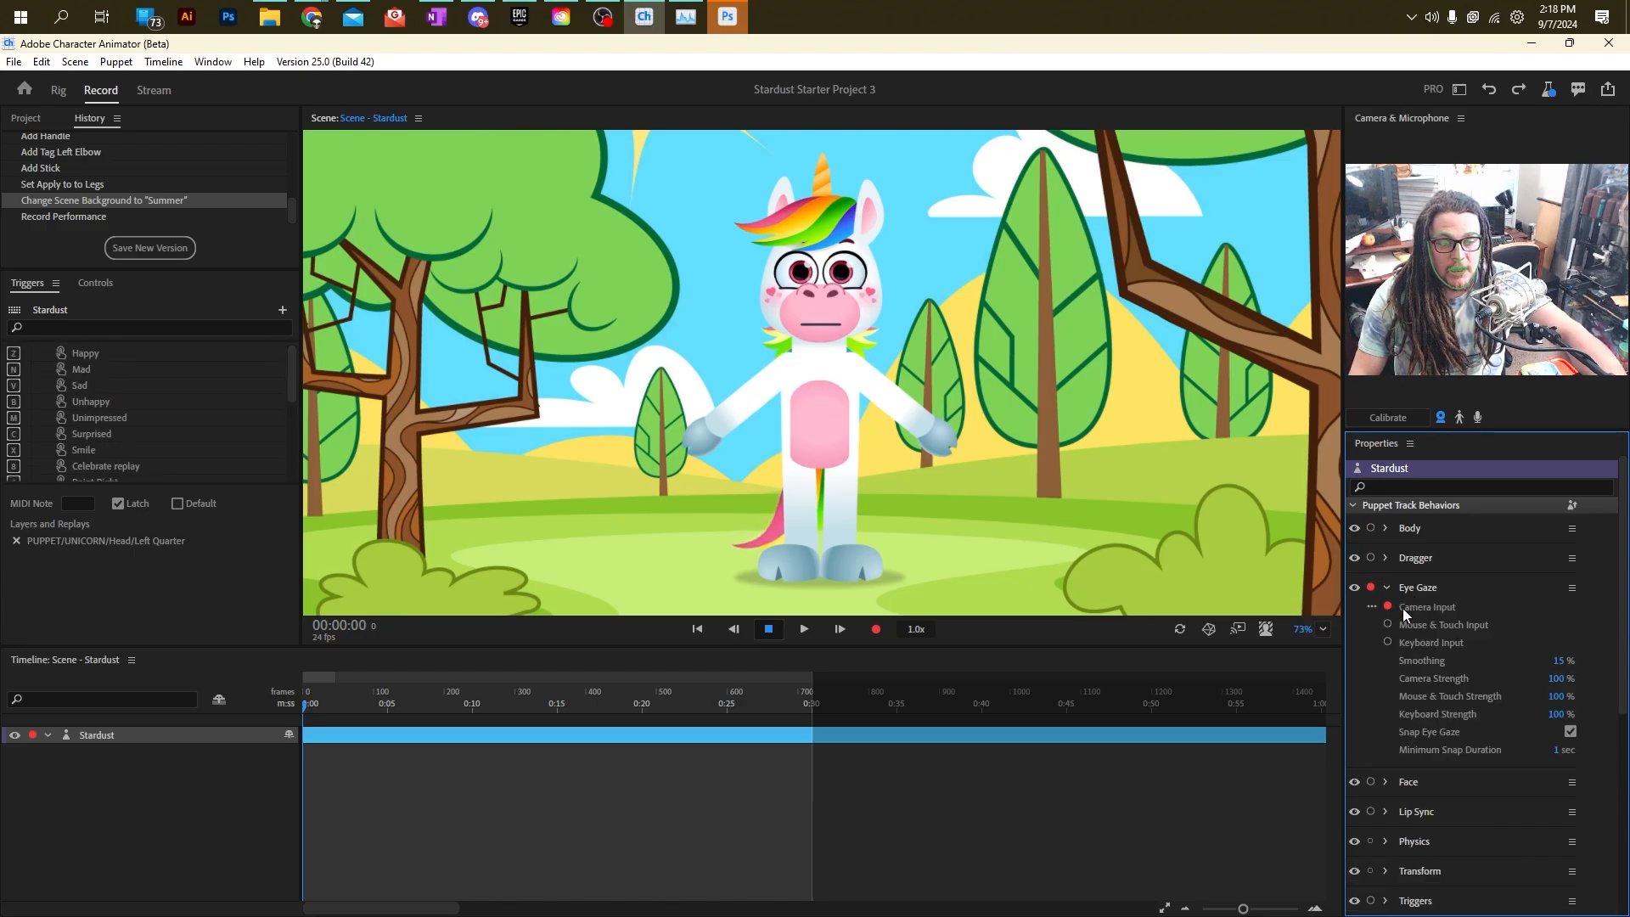
scroll(1402, 608, down, 1)
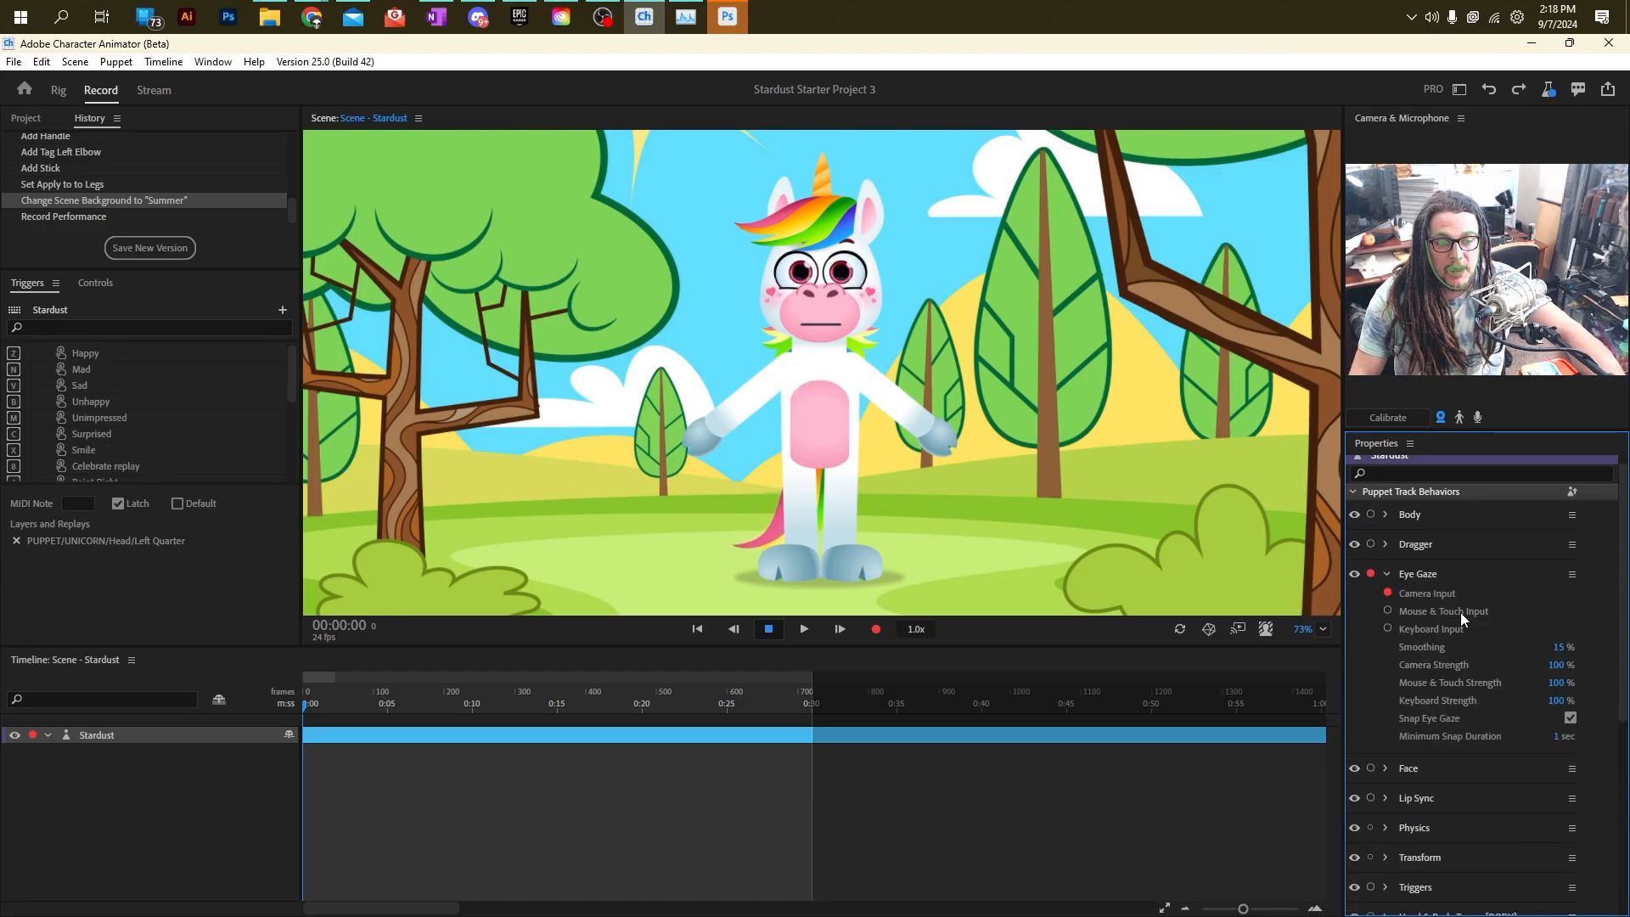
click(1388, 593)
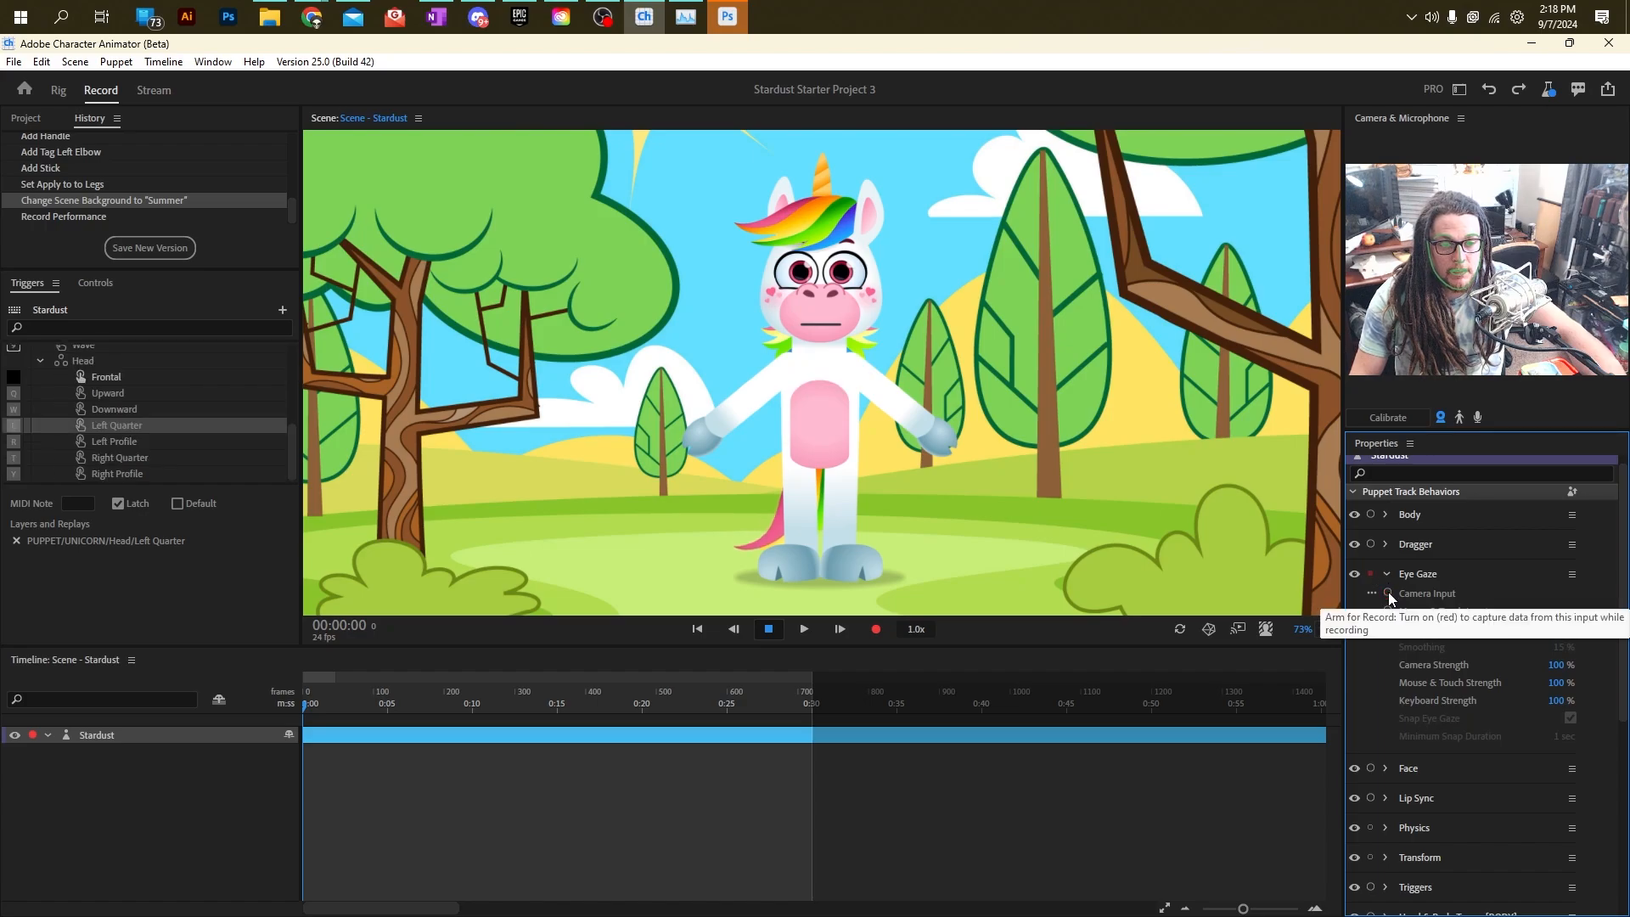
click(1388, 611)
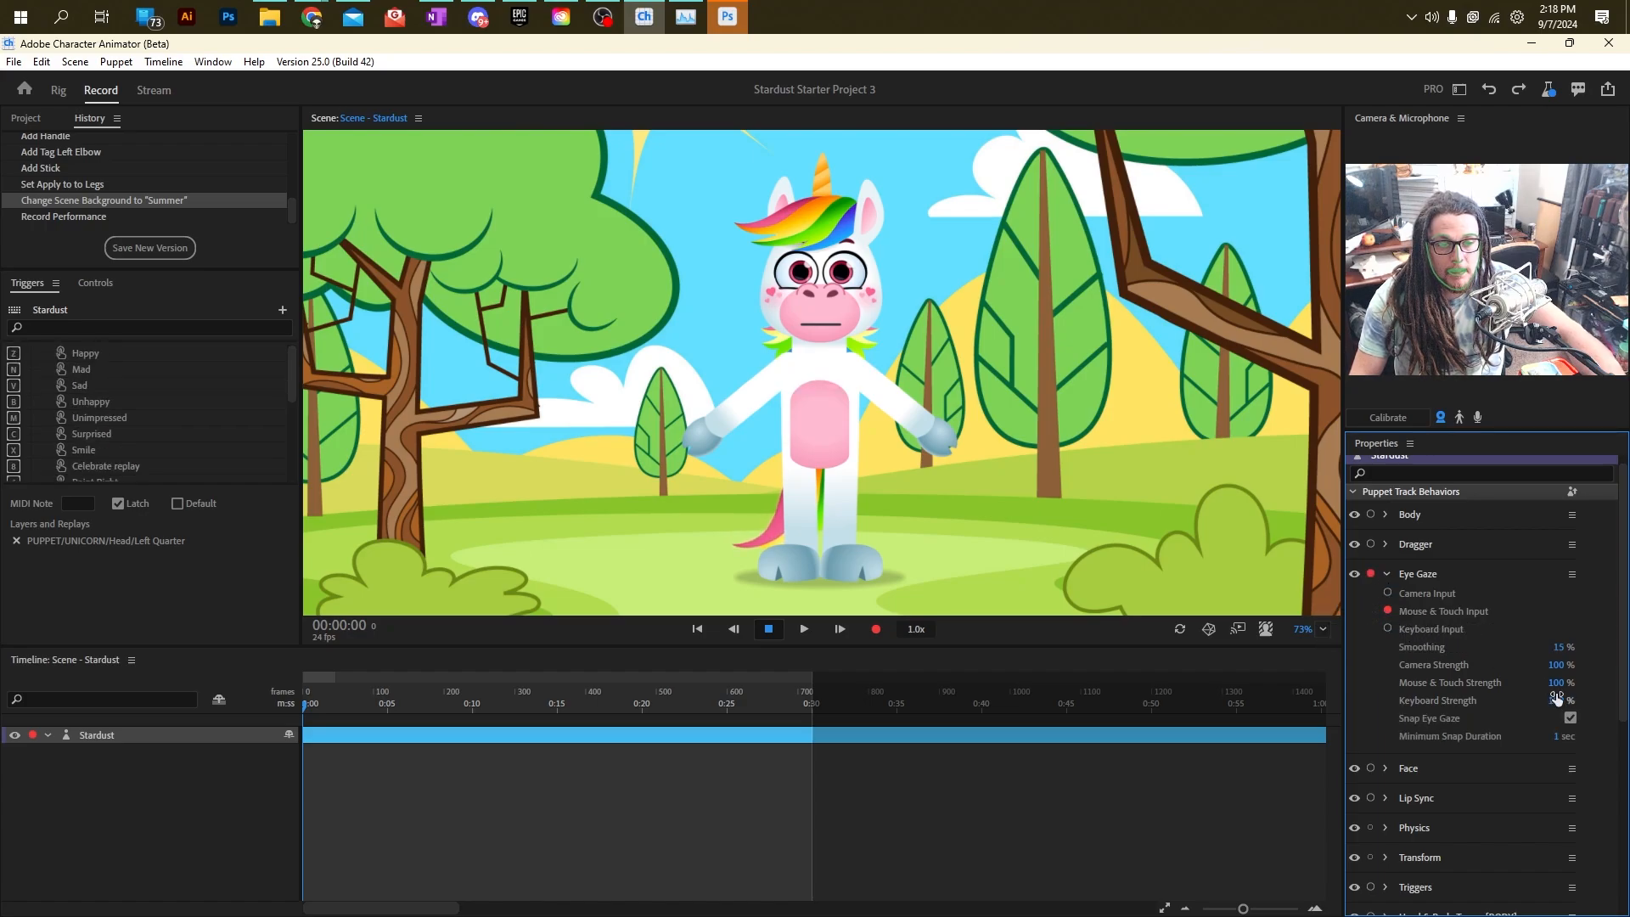
drag(1071, 393, 1189, 407)
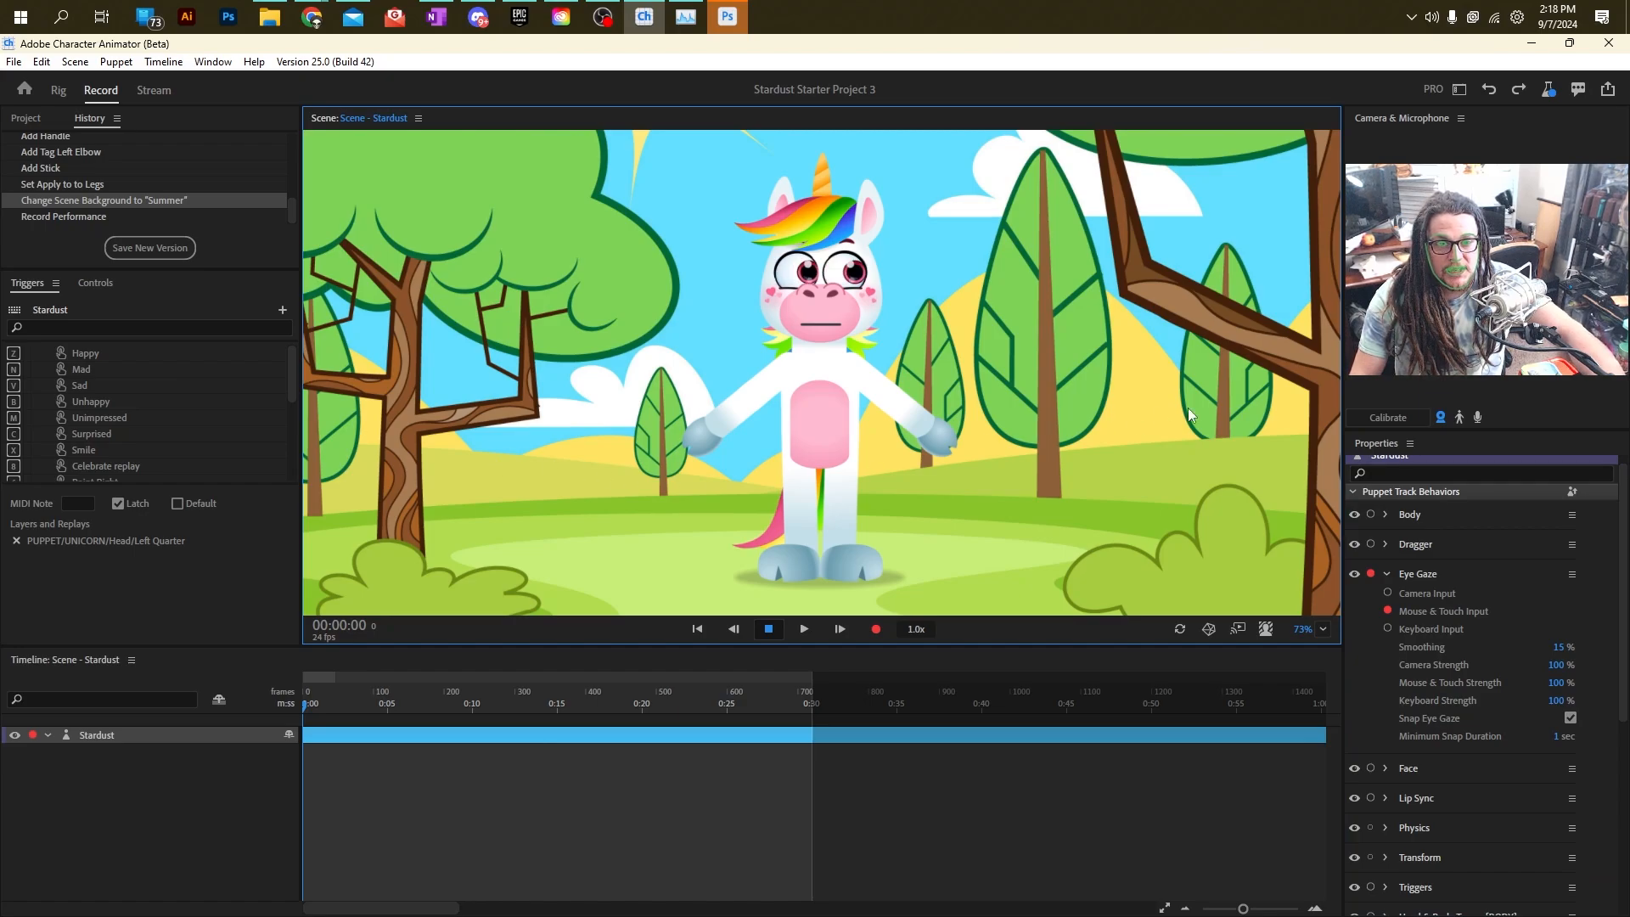
Turn off Snap Eye Gaze in the Eye Gaze behavior and test the free pupil movement in the scene.
click(1372, 575)
click(1570, 717)
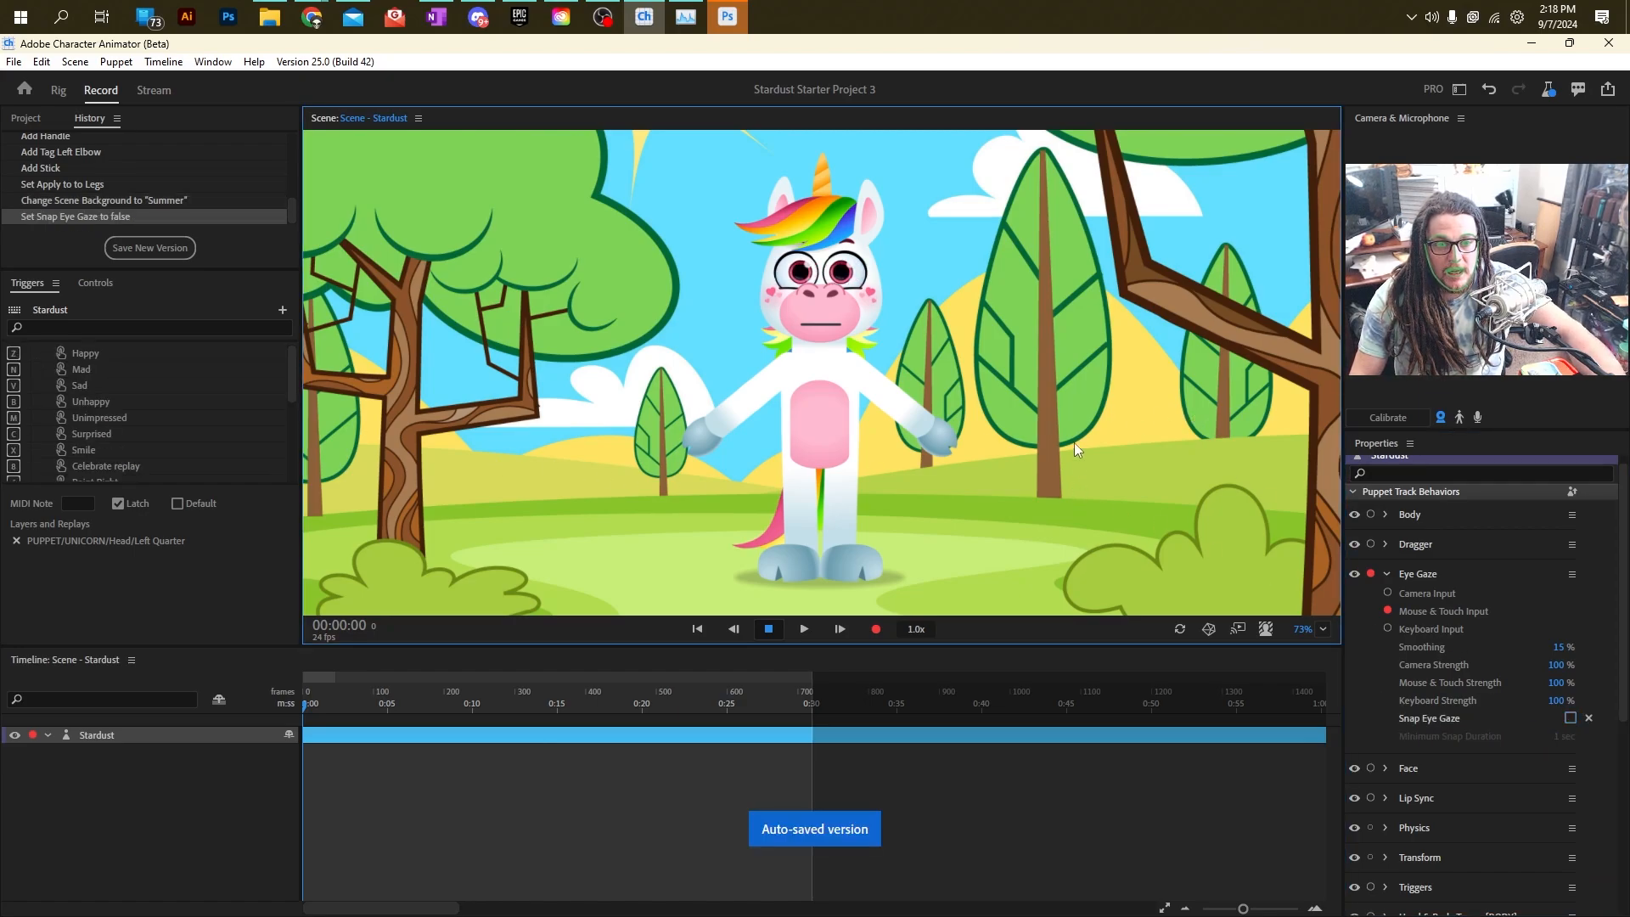
drag(655, 360, 1071, 403)
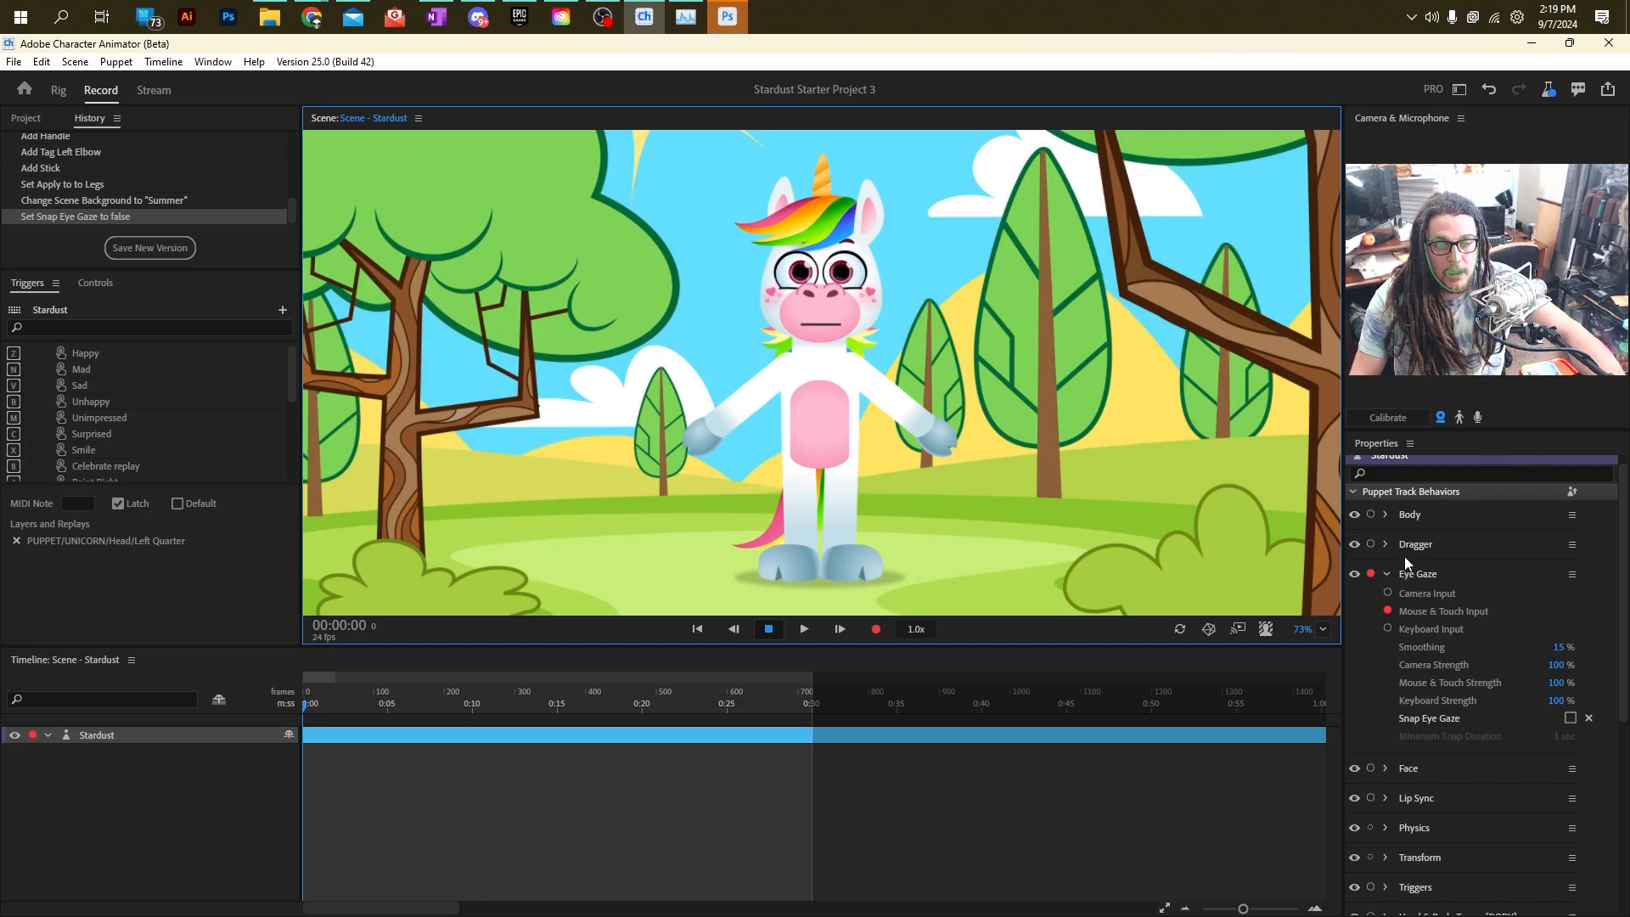
Collapse the Eye Gaze settings and arm the Face behavior alongside it.
click(1387, 577)
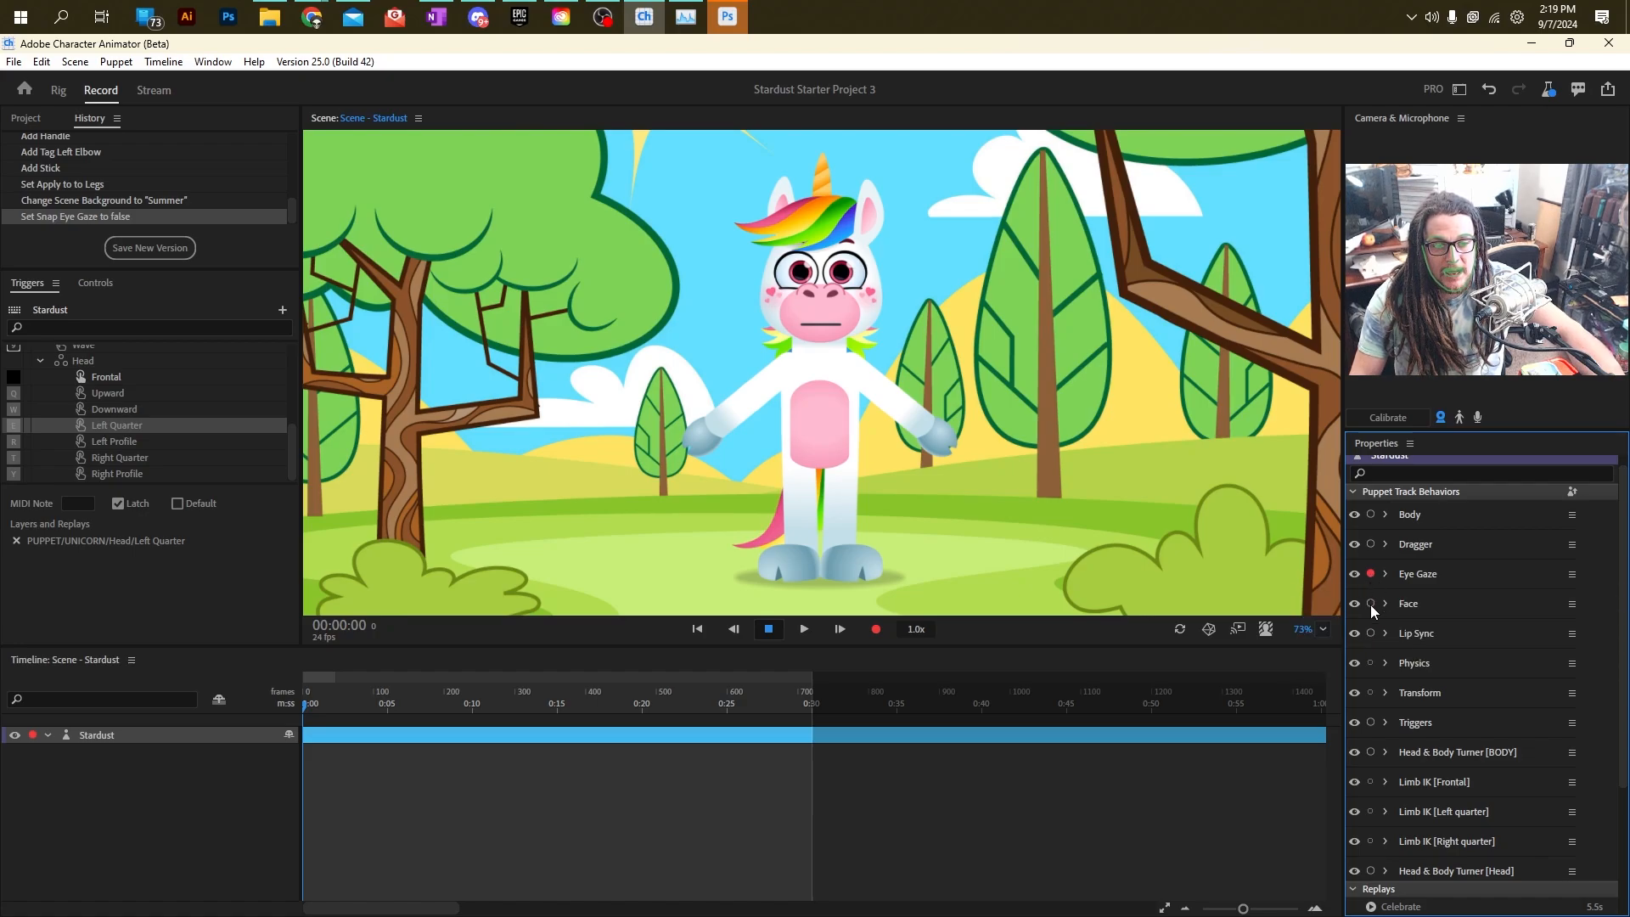
click(1370, 603)
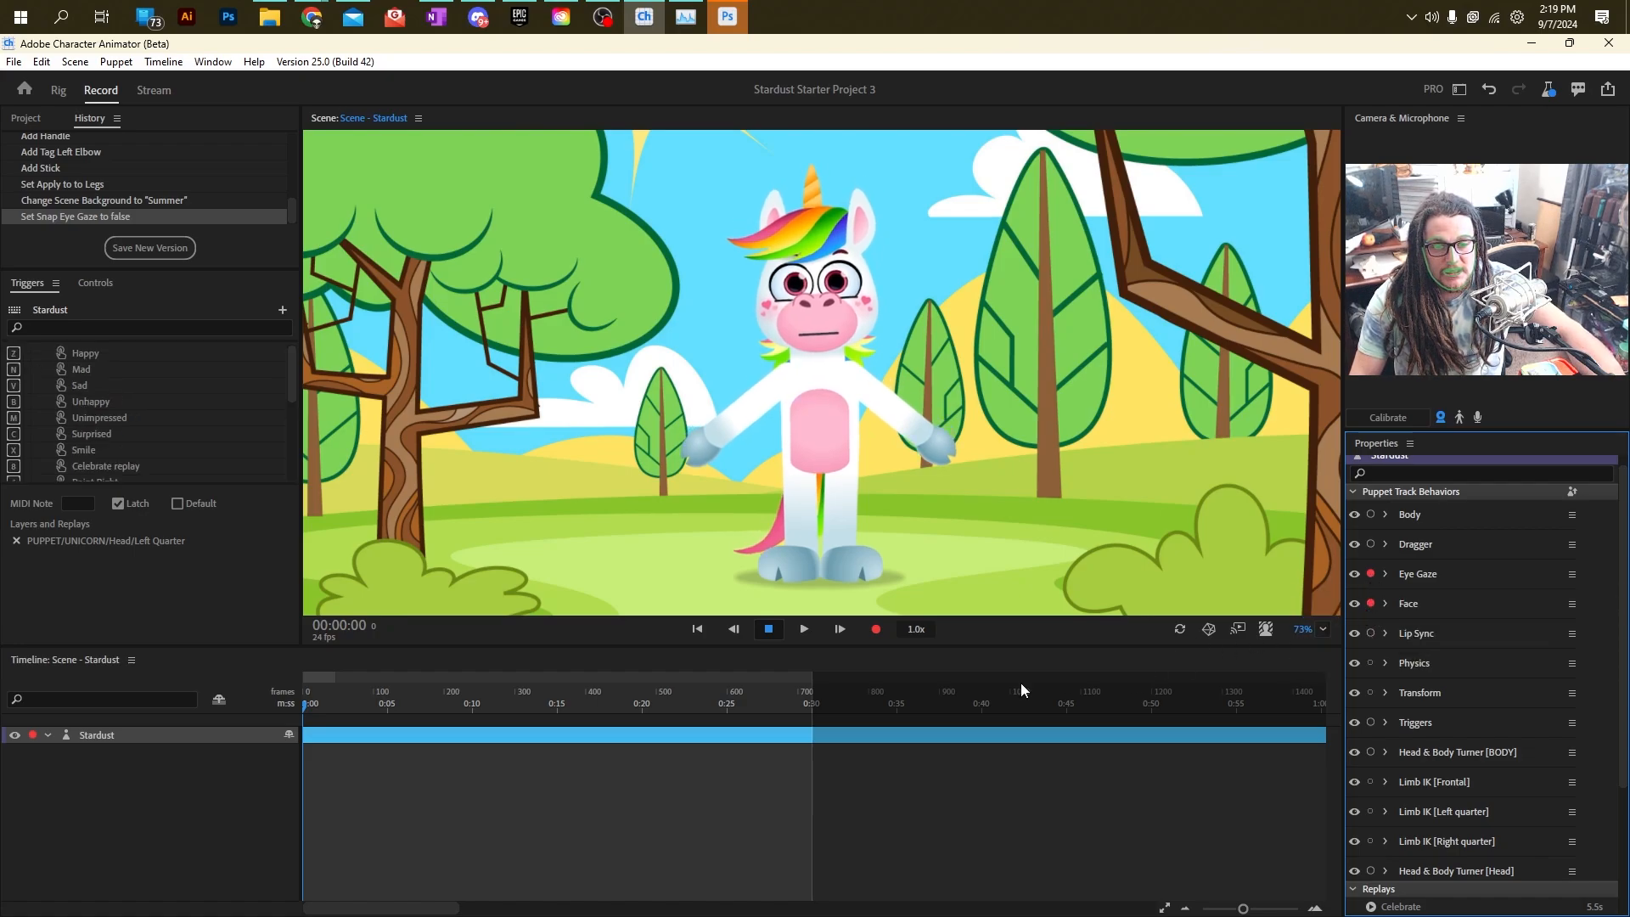
click(976, 598)
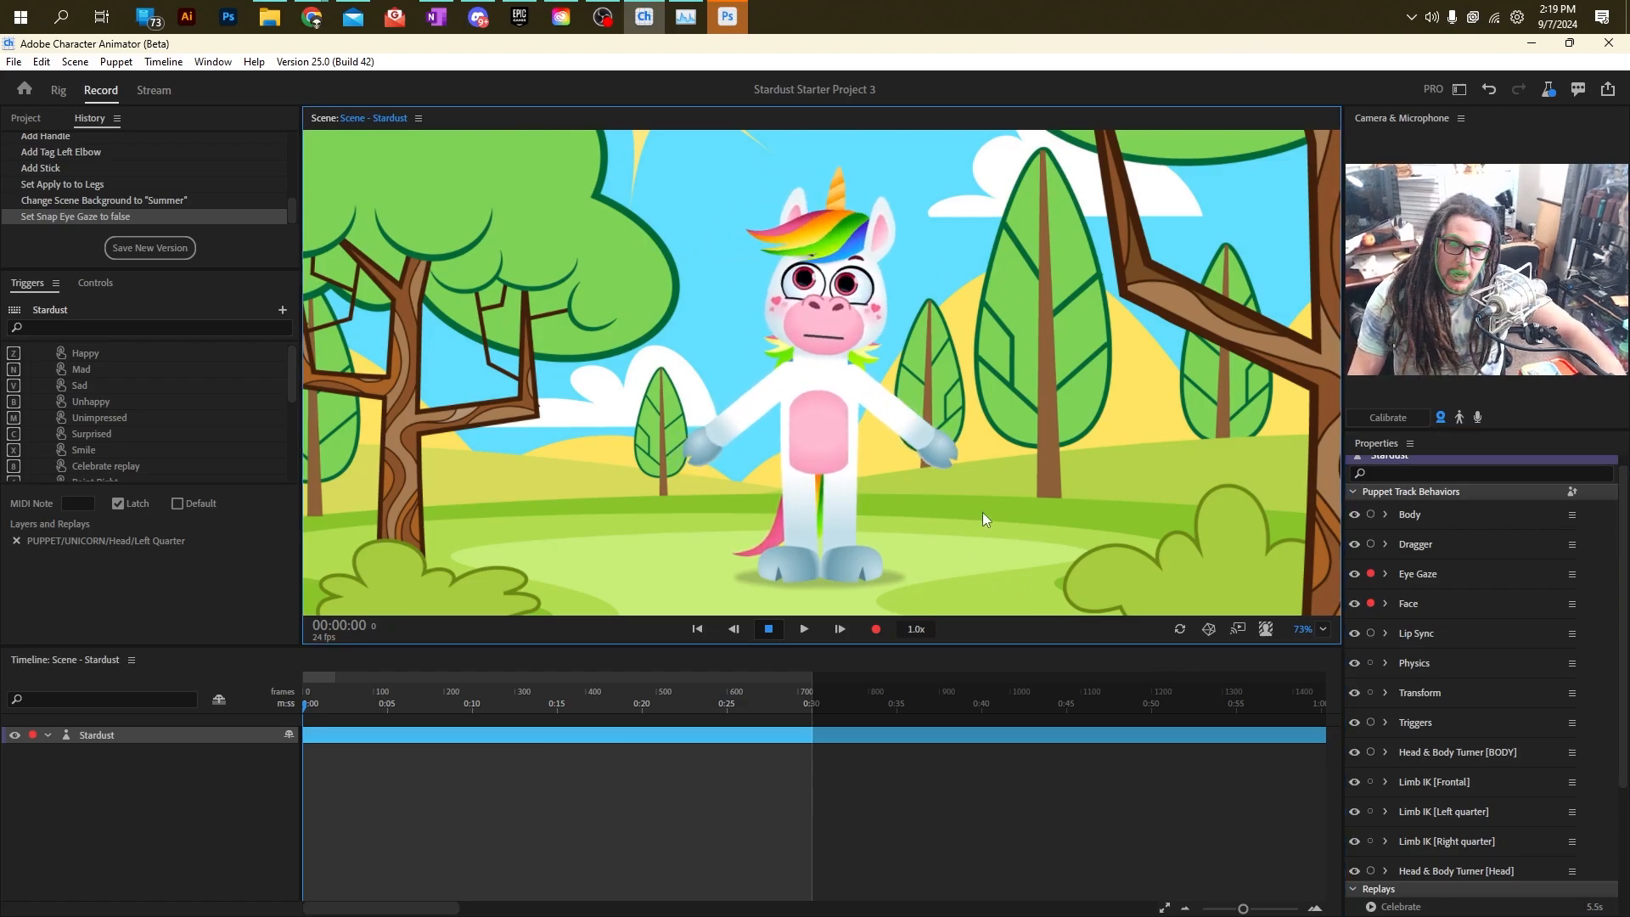
Arm the Dragger behavior, try pulling the puppet's hand across the scene, and disarm Dragger again.
click(1370, 544)
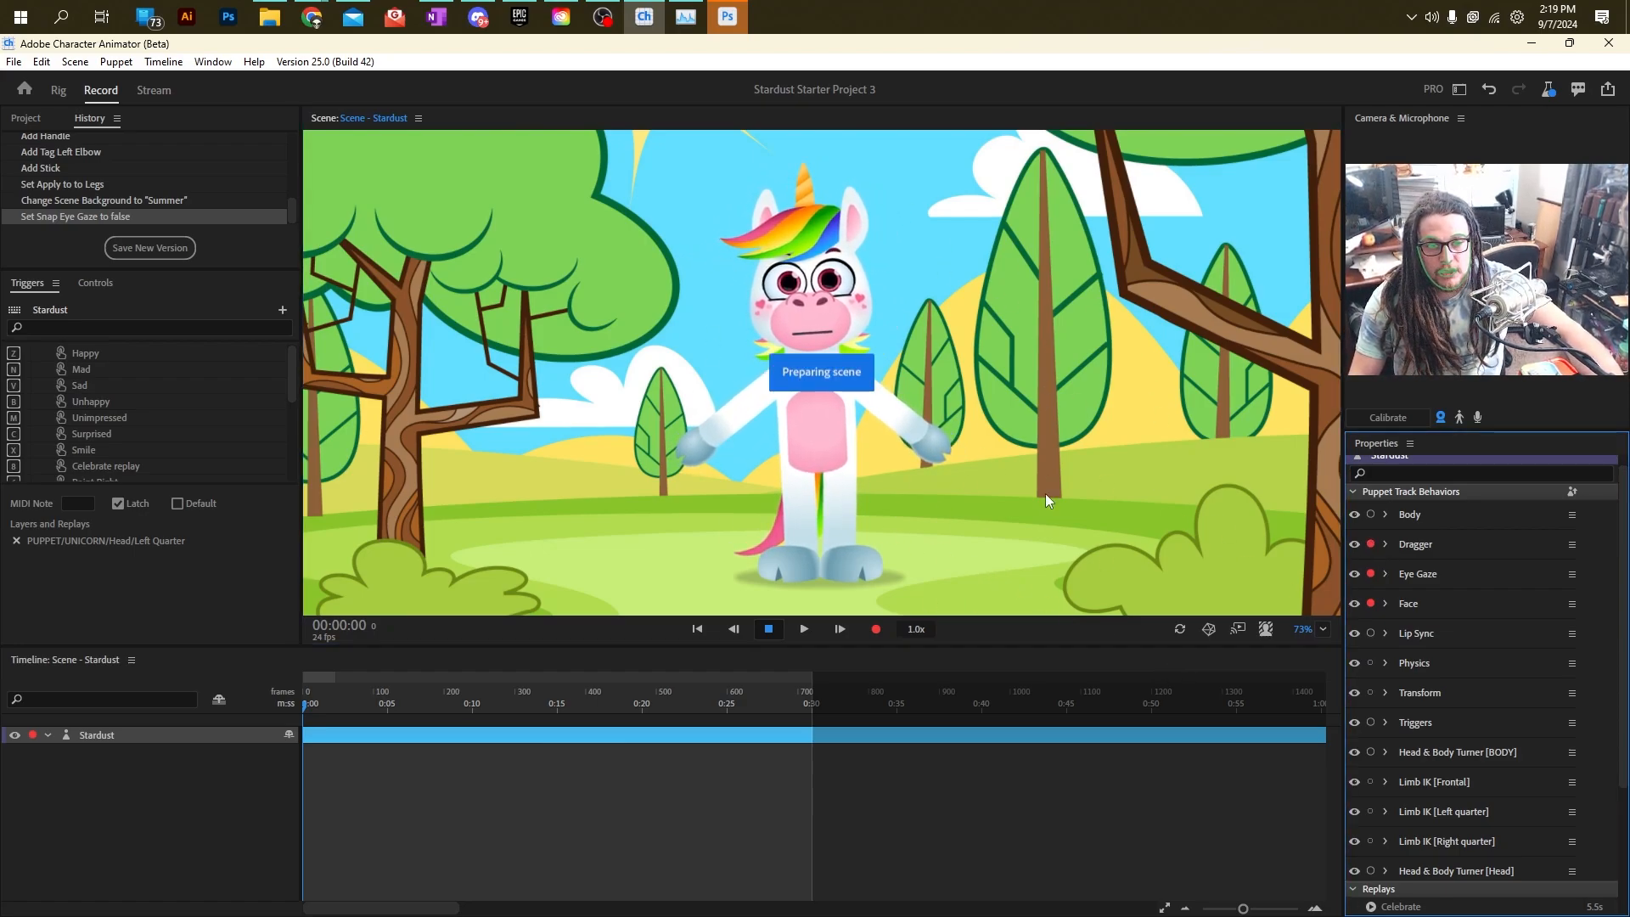
drag(932, 445, 1342, 410)
click(1372, 544)
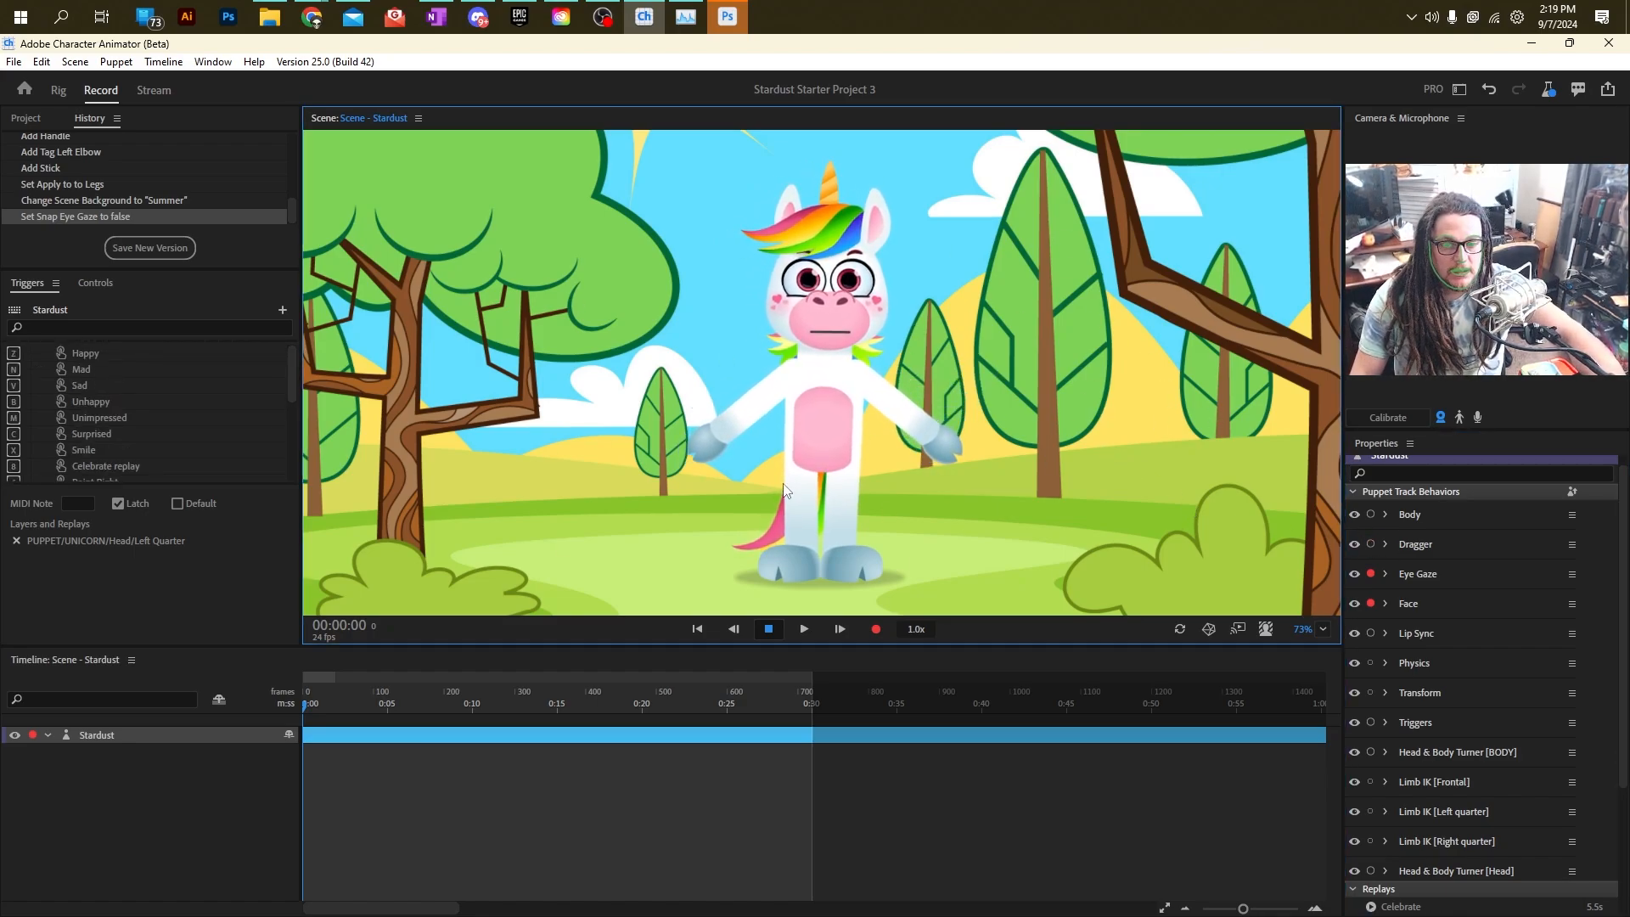
Record a take of about 4 seconds with Eye Gaze and Face armed, and scrub through its end.
click(876, 629)
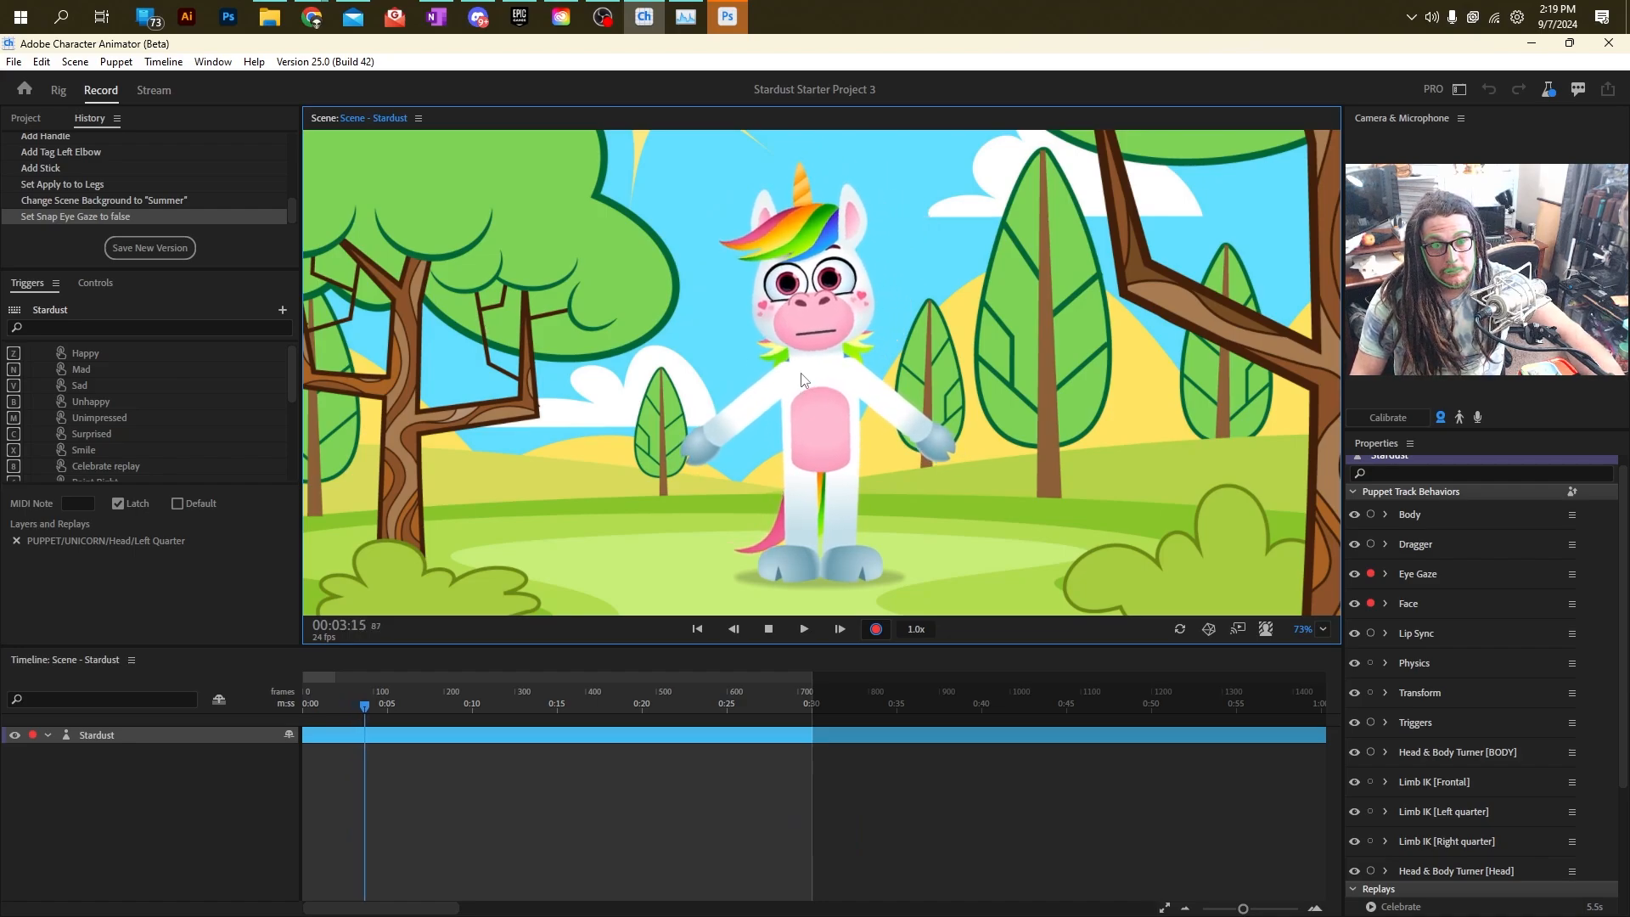
click(769, 629)
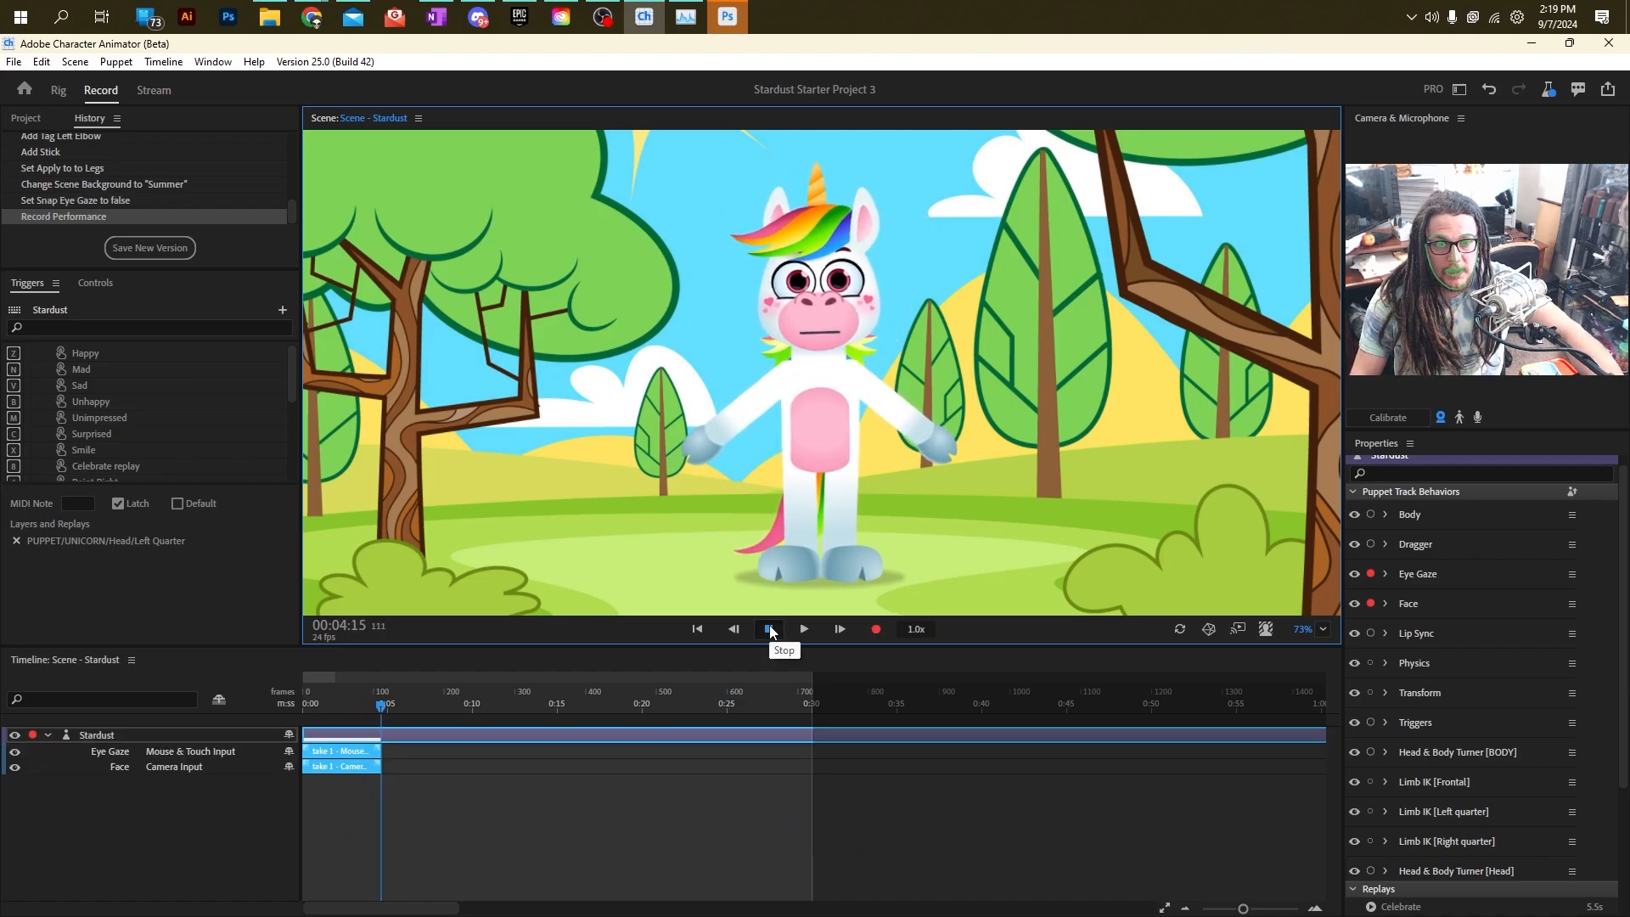
mouse_move(367, 705)
mouse_down()
mouse_move(304, 705)
mouse_move(374, 706)
mouse_up()
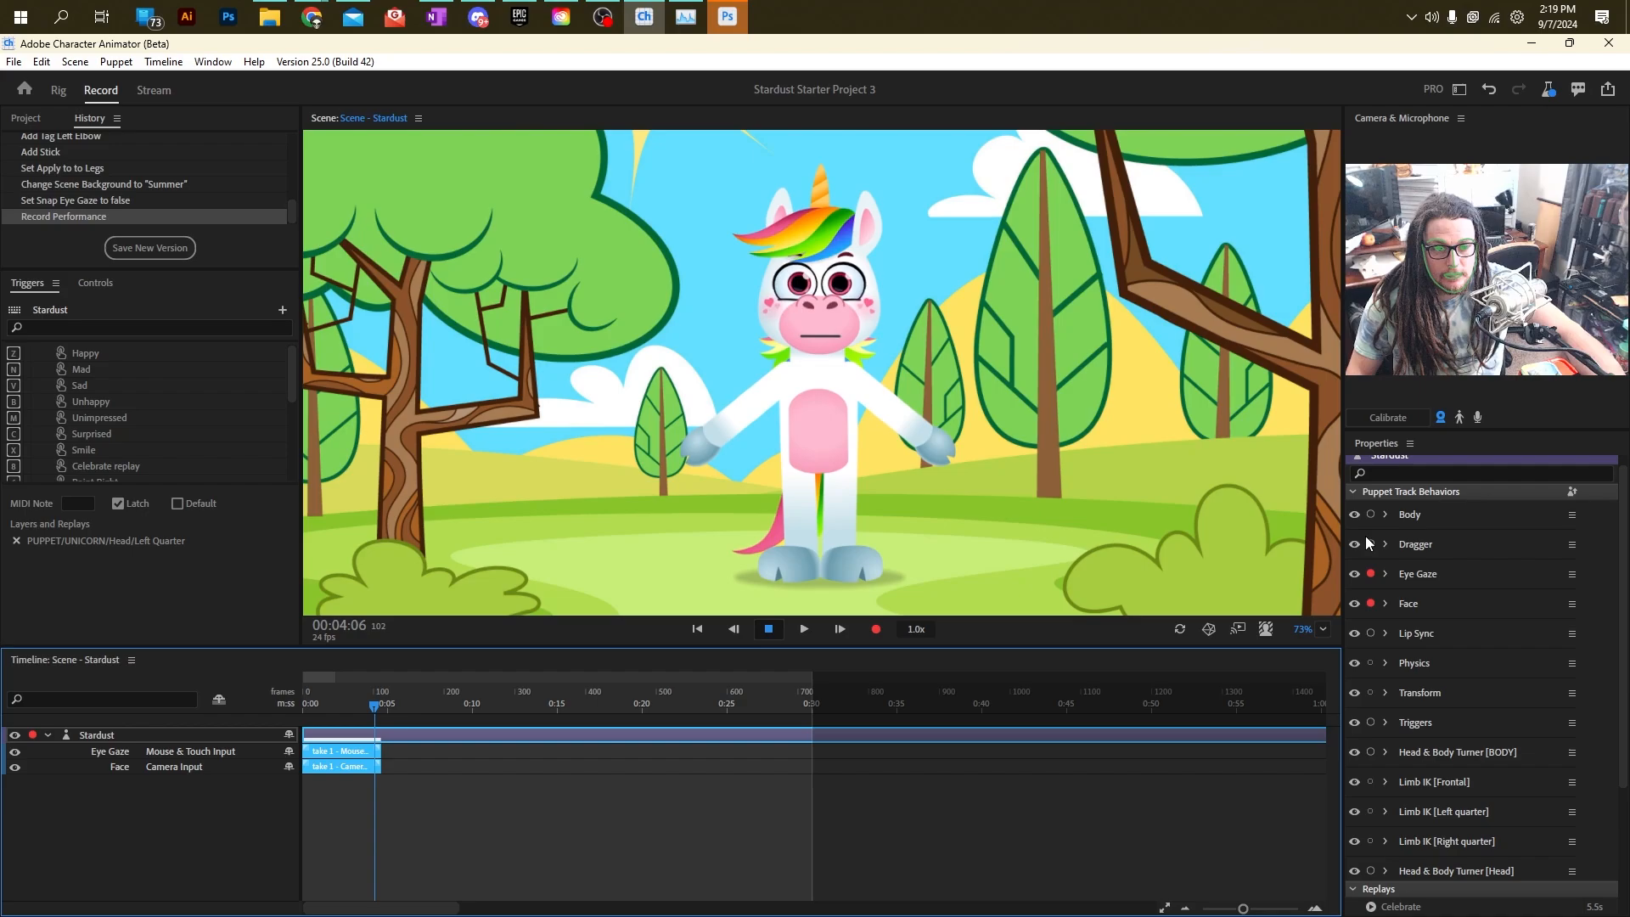
Disarm Face and Eye Gaze, arm only Dragger, and return the playhead to the start of the timeline.
click(1370, 602)
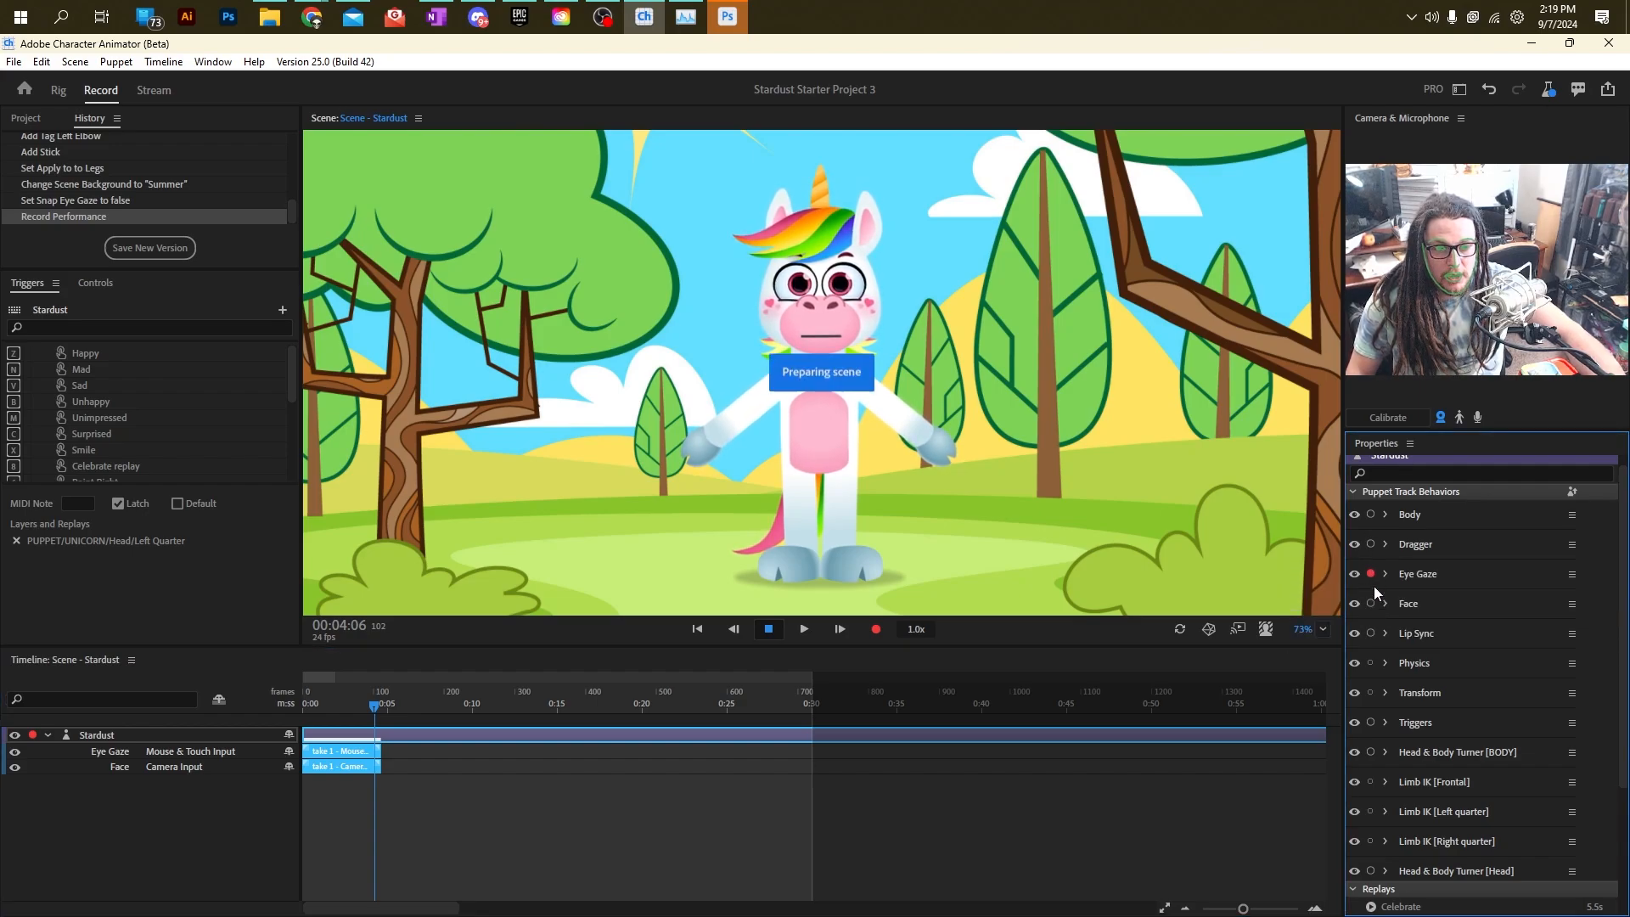
click(1371, 575)
click(1370, 544)
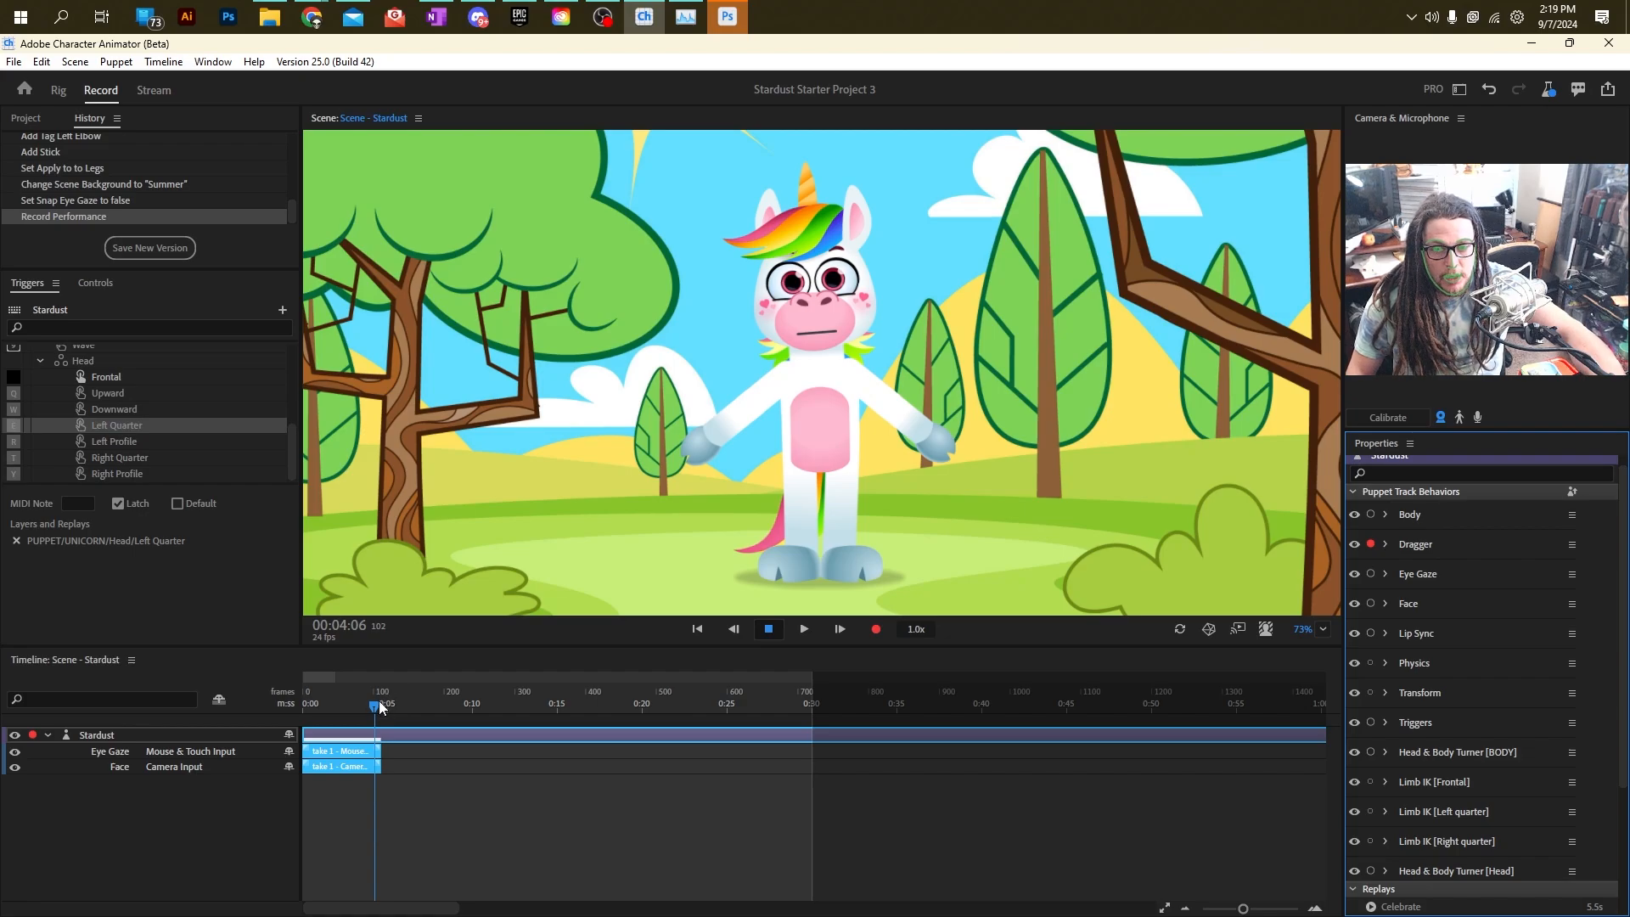
drag(379, 707, 306, 704)
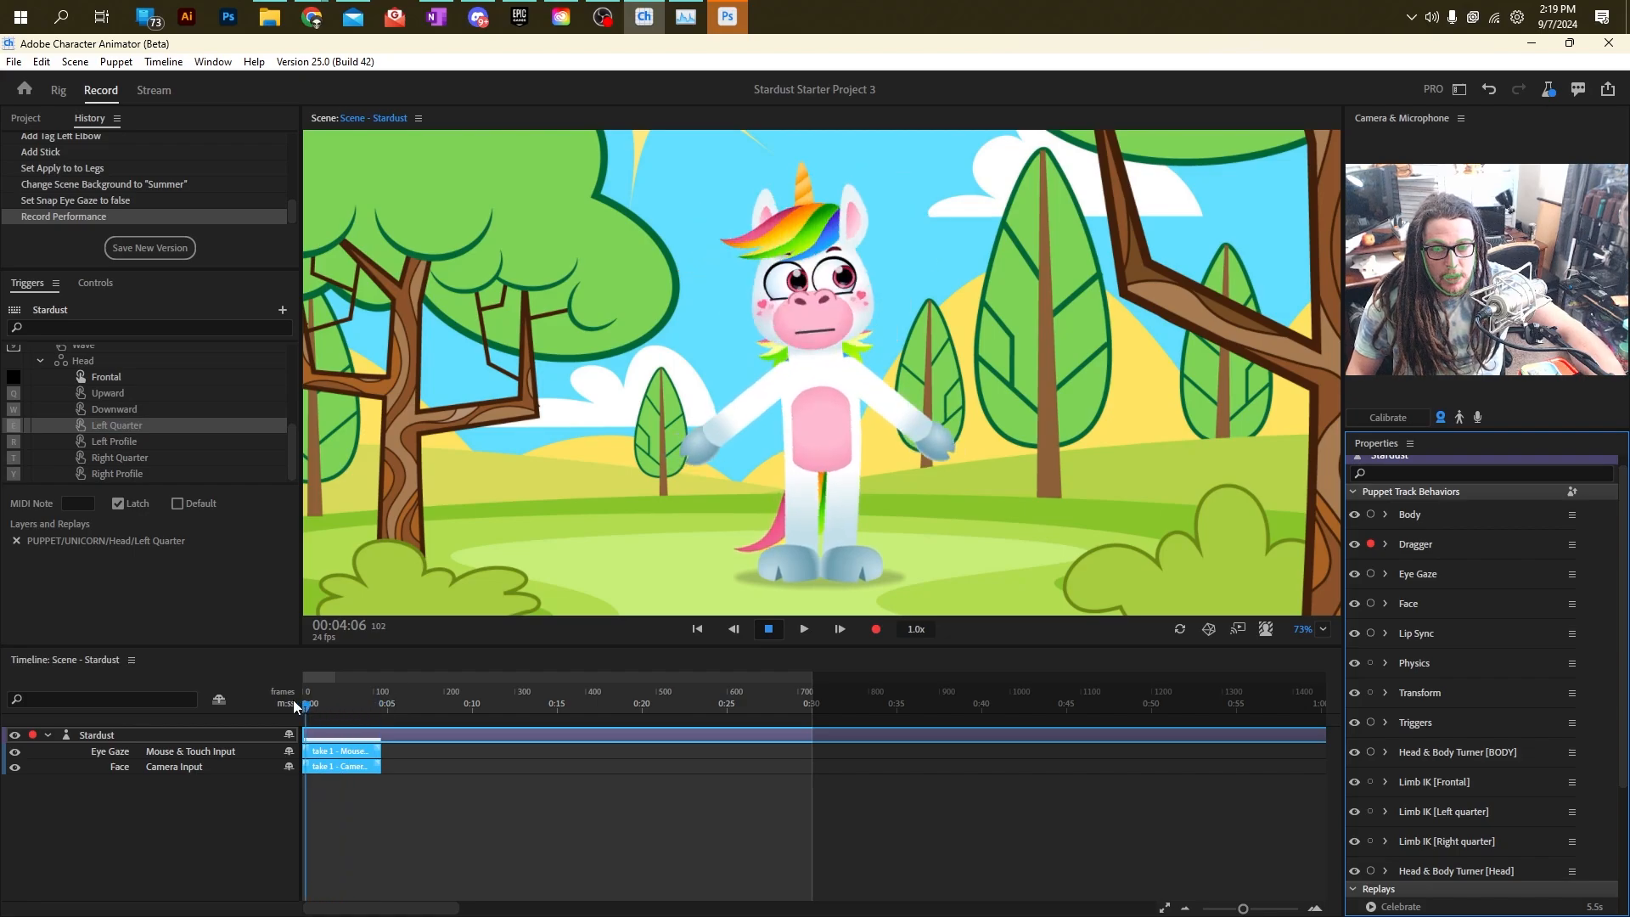
click(698, 629)
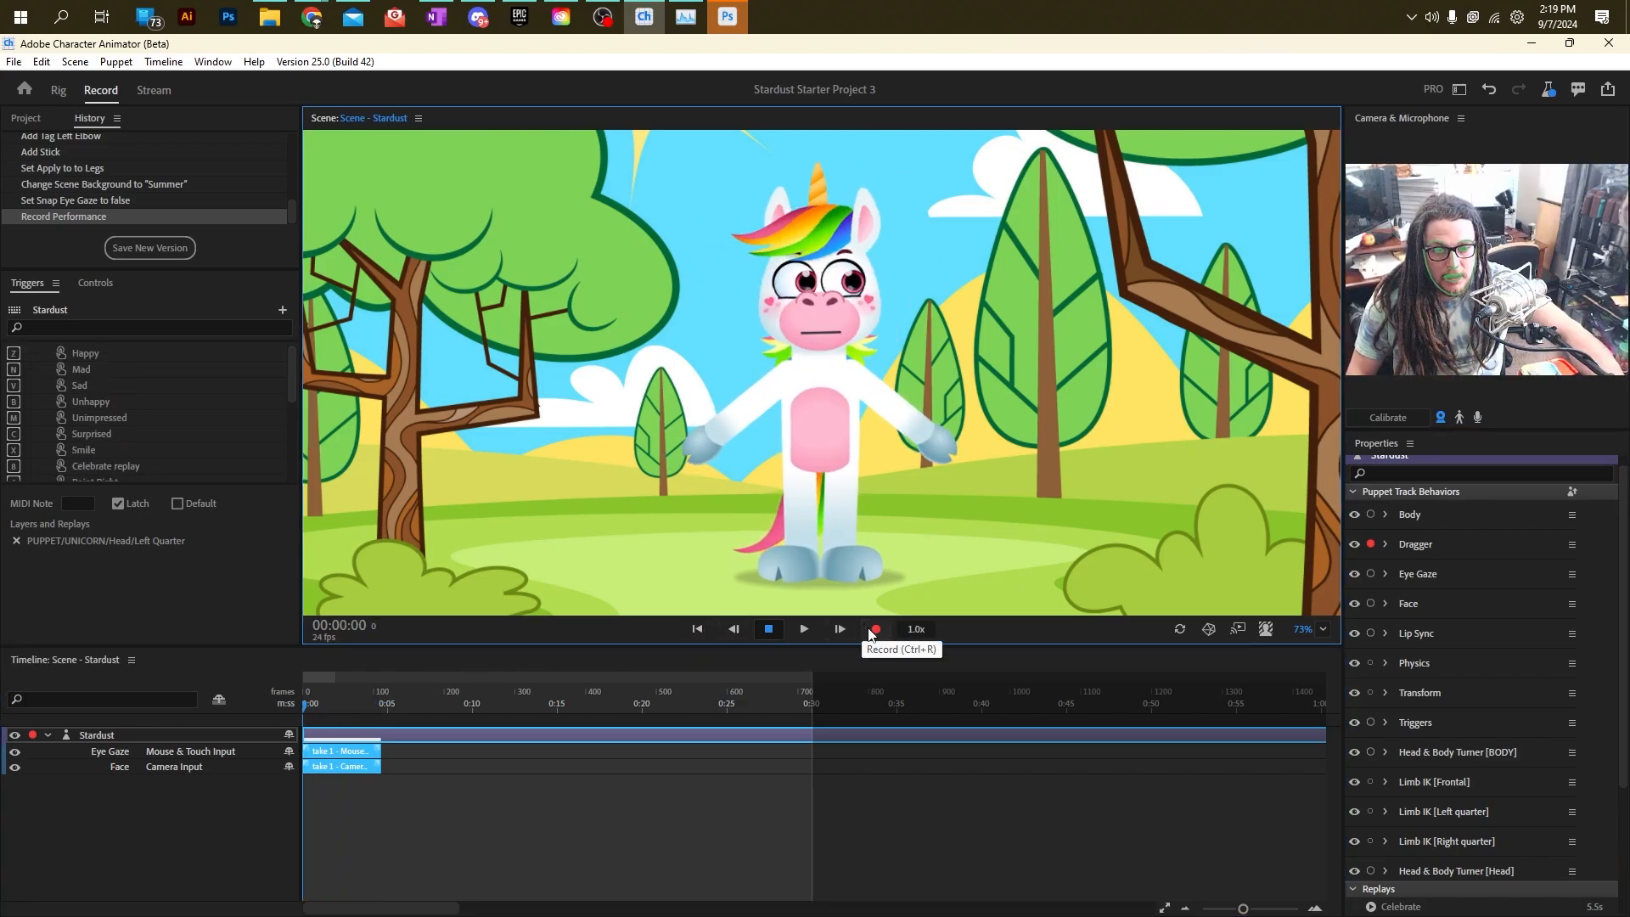
Record a Dragger take of about 5 seconds moving the puppet's left hand, and return the playhead to the start.
click(872, 630)
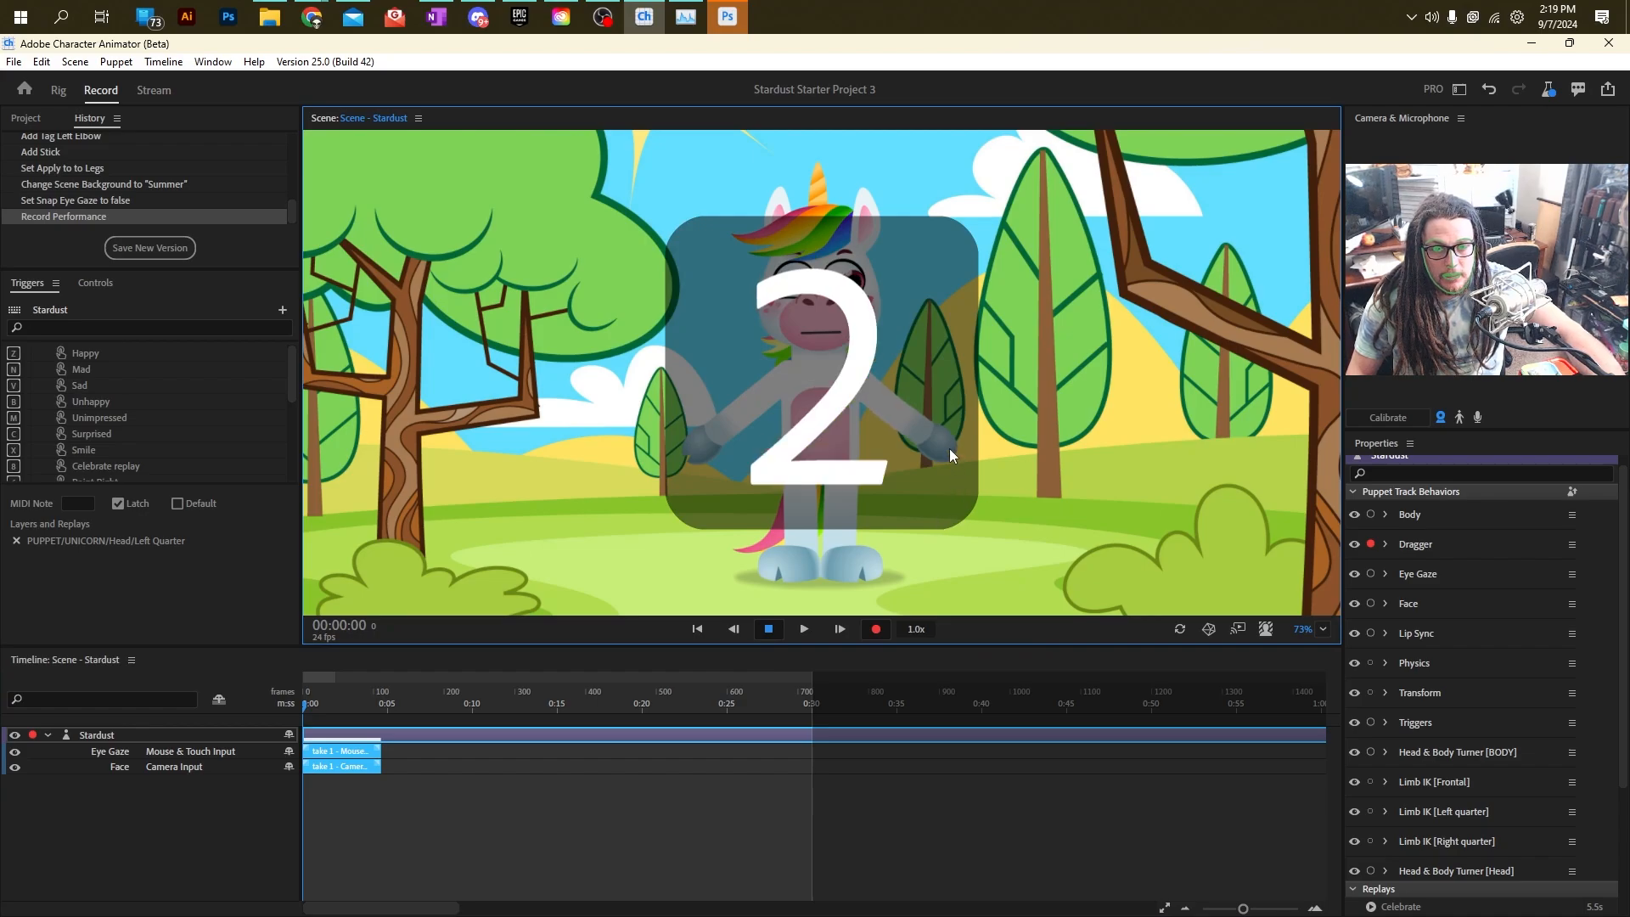
mouse_move(950, 446)
mouse_down()
mouse_move(865, 409)
mouse_move(824, 344)
mouse_move(798, 349)
mouse_move(946, 435)
mouse_up()
click(876, 628)
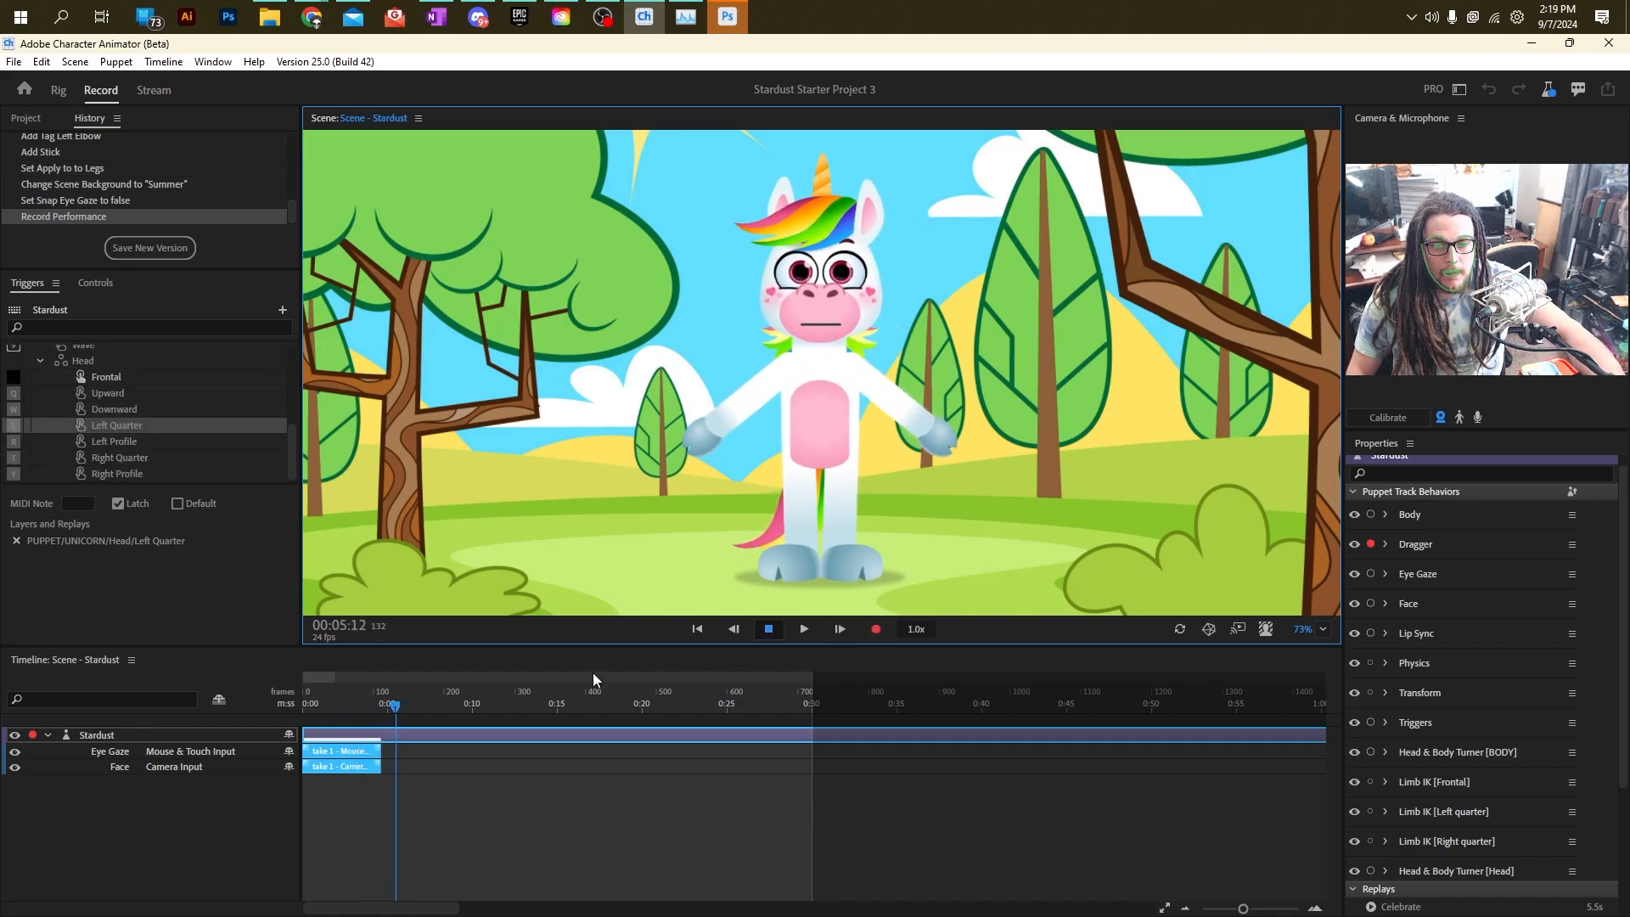
drag(388, 705, 305, 707)
Enlarge the timeline scale and lengthen the blend-out of the Eye Gaze, Face and Dragger takes.
click(448, 785)
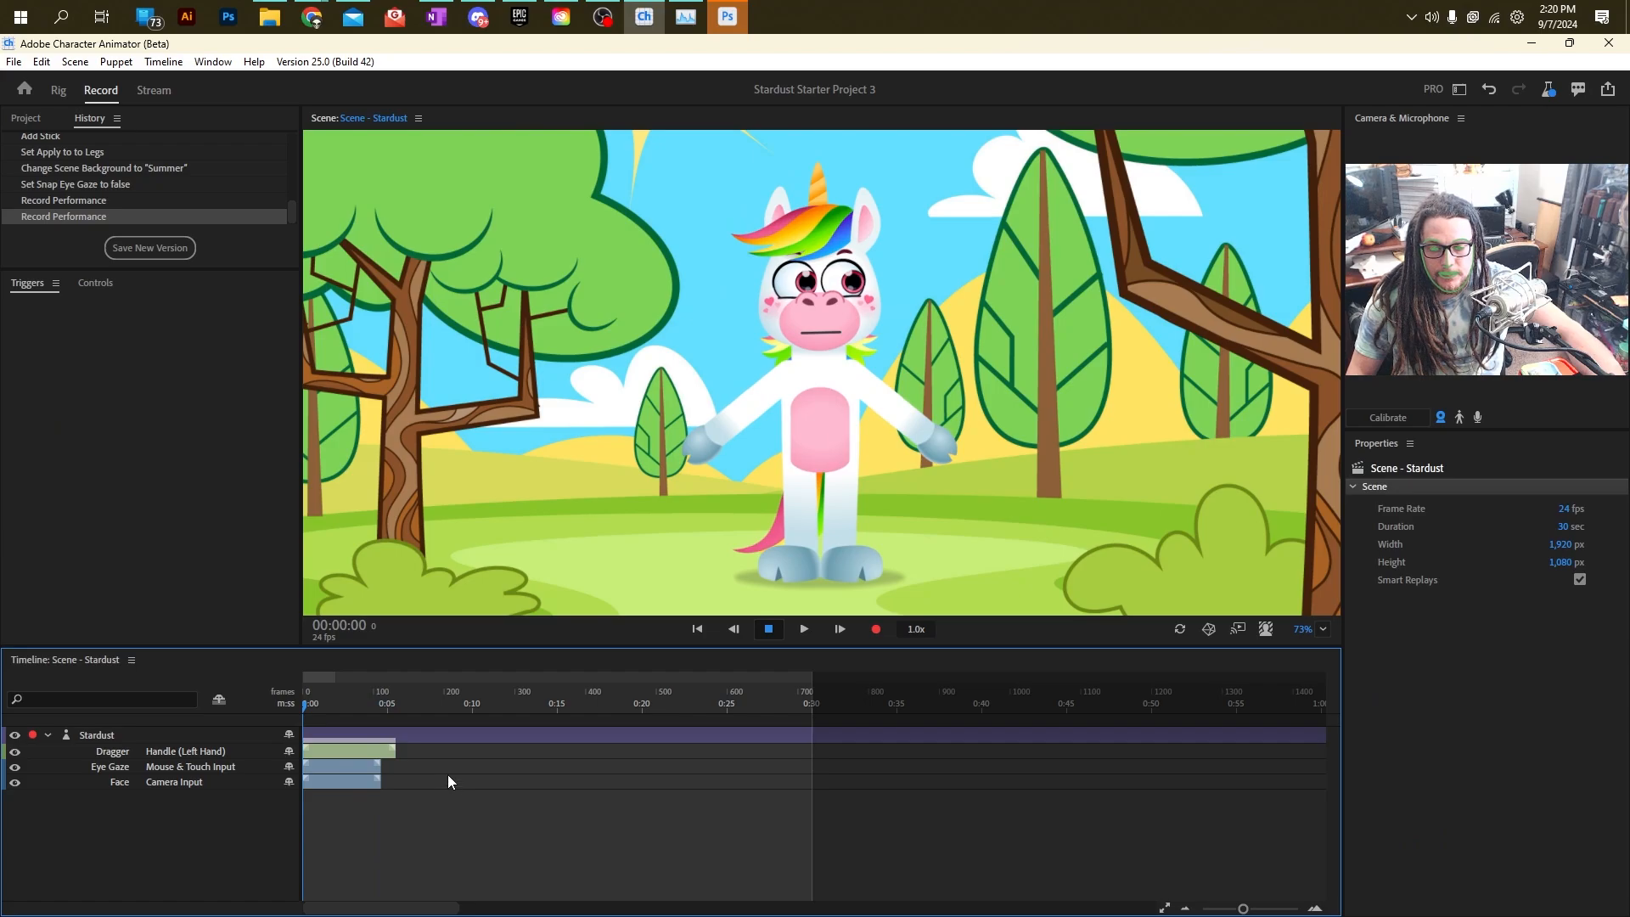
drag(1242, 910, 1261, 912)
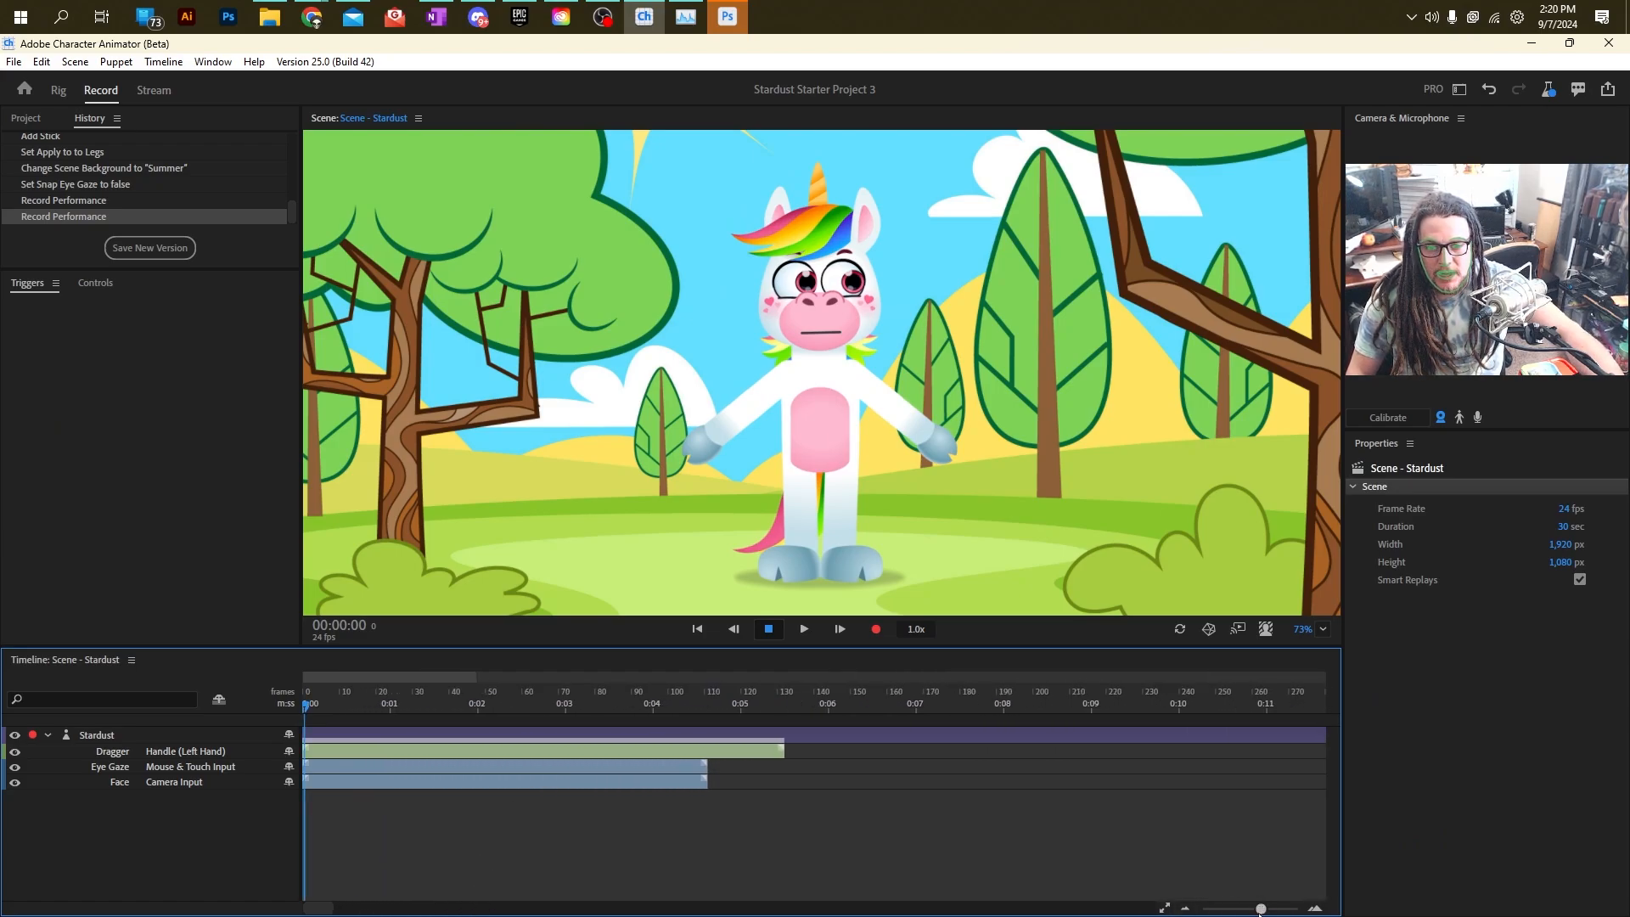
click(704, 765)
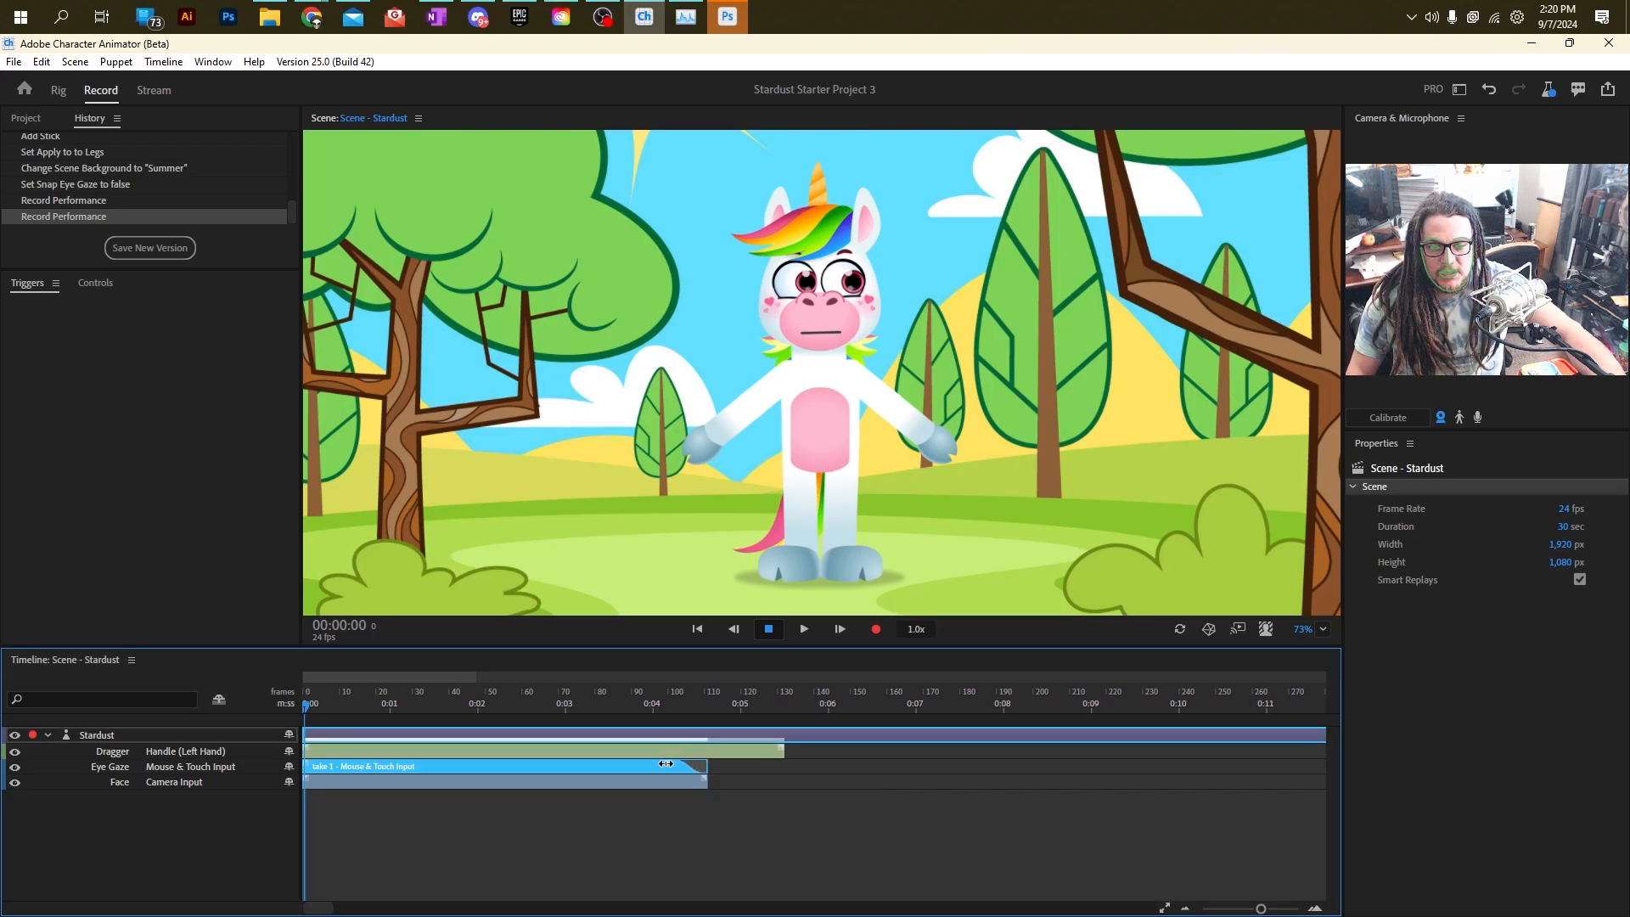
drag(665, 764, 656, 778)
click(698, 778)
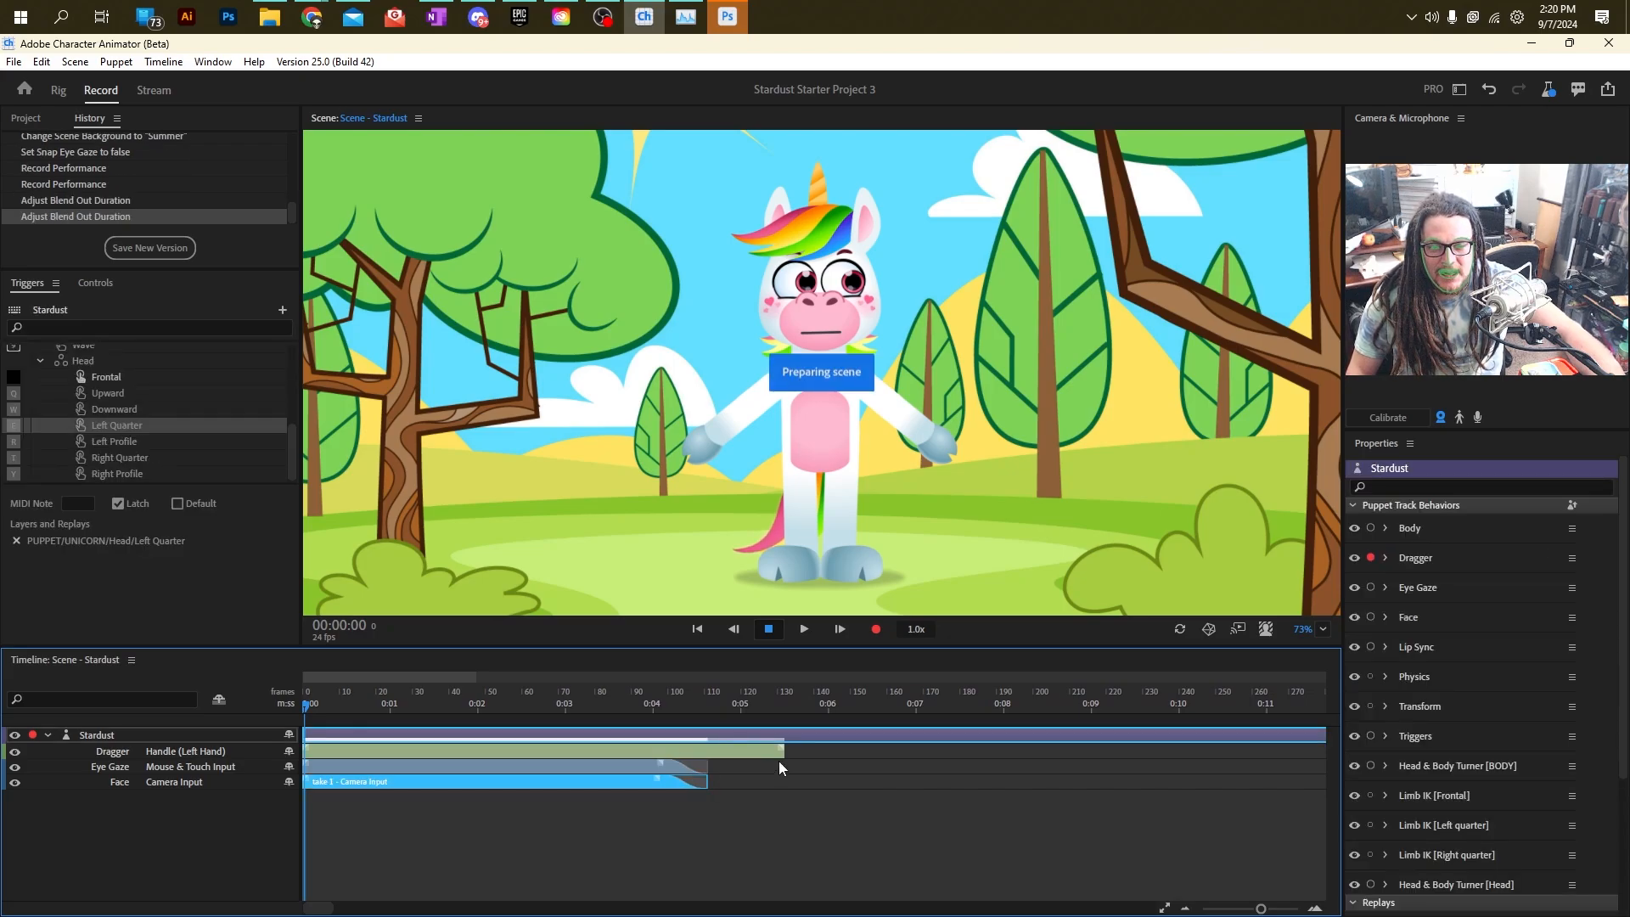
click(600, 752)
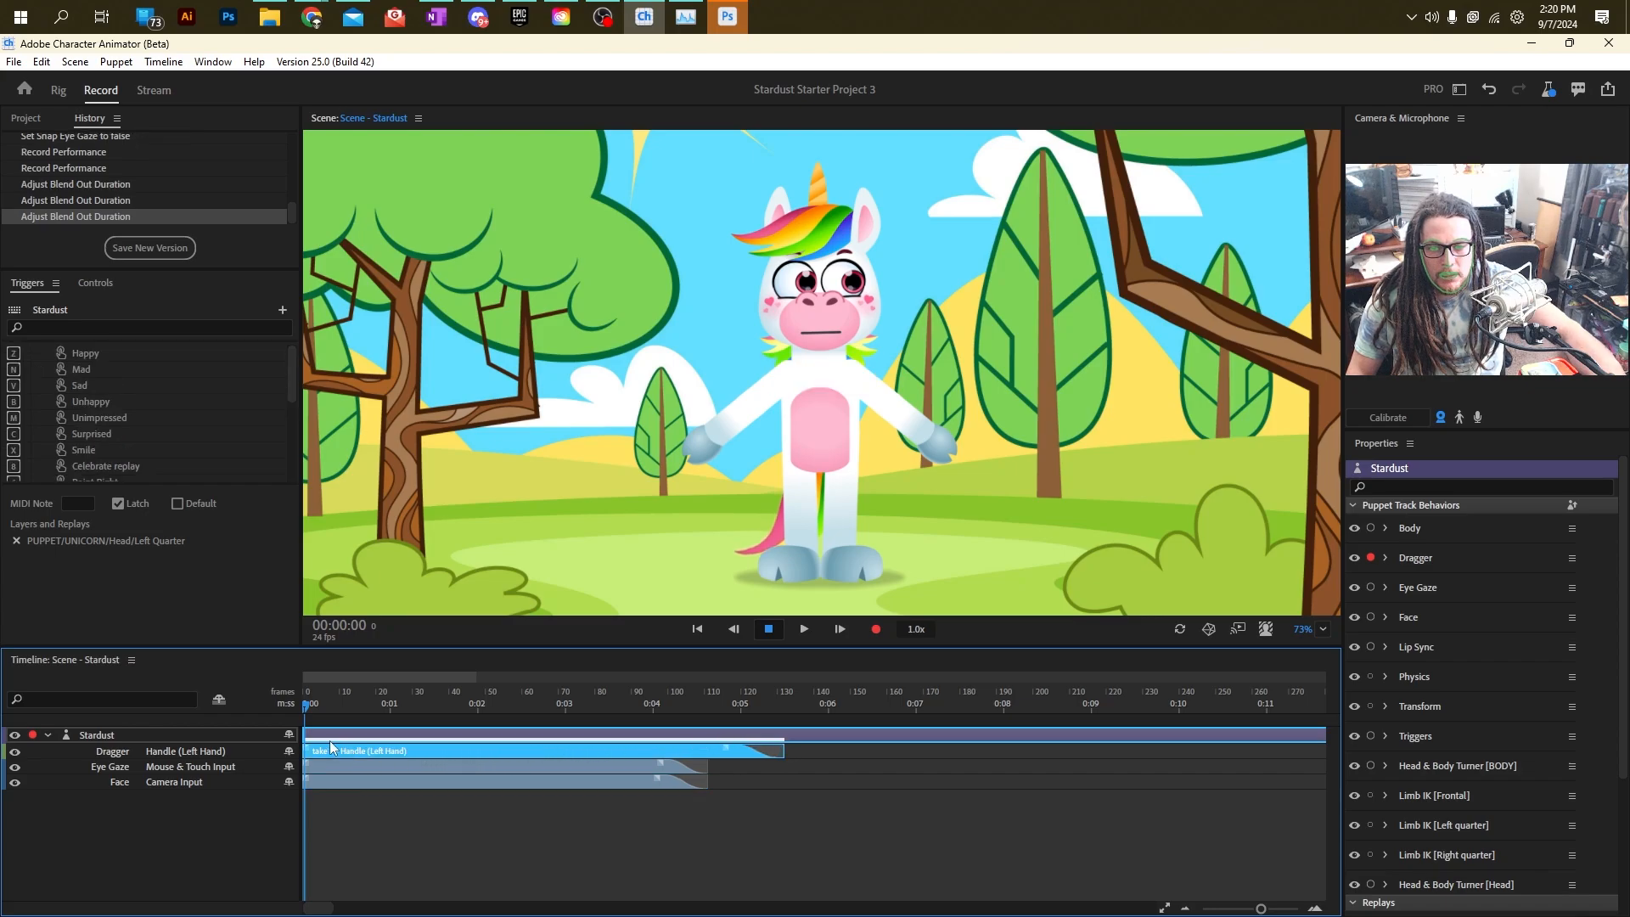
Lengthen the blend-in of the Dragger, Eye Gaze and Face takes, and trim the Face take's start to about frame 4.
drag(326, 746, 375, 782)
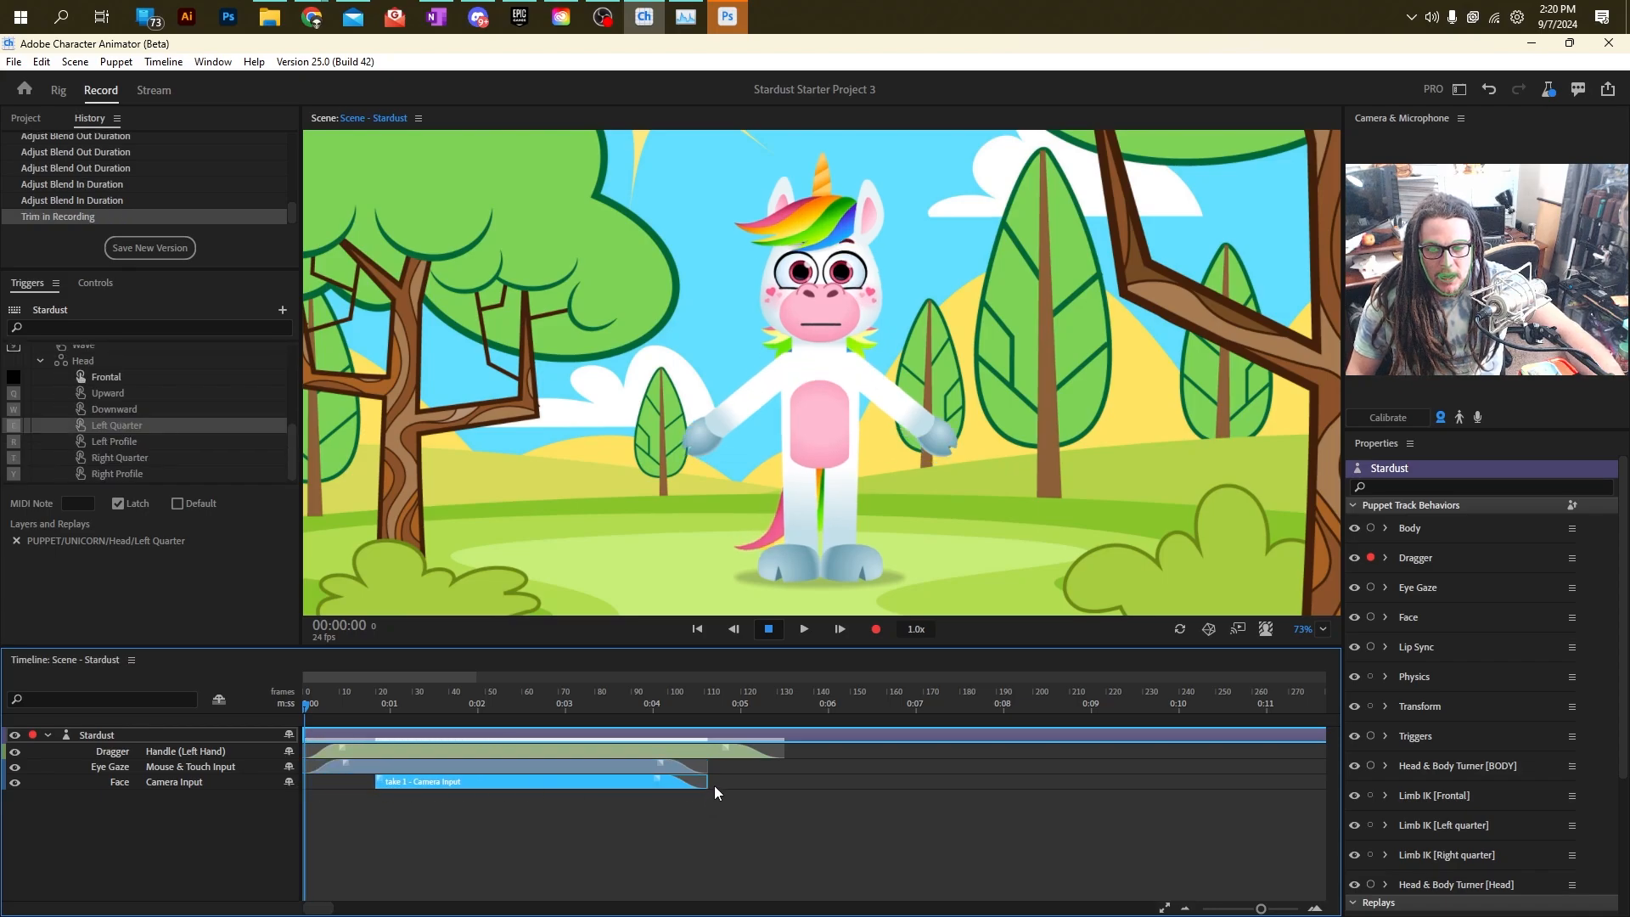
drag(706, 785, 1032, 781)
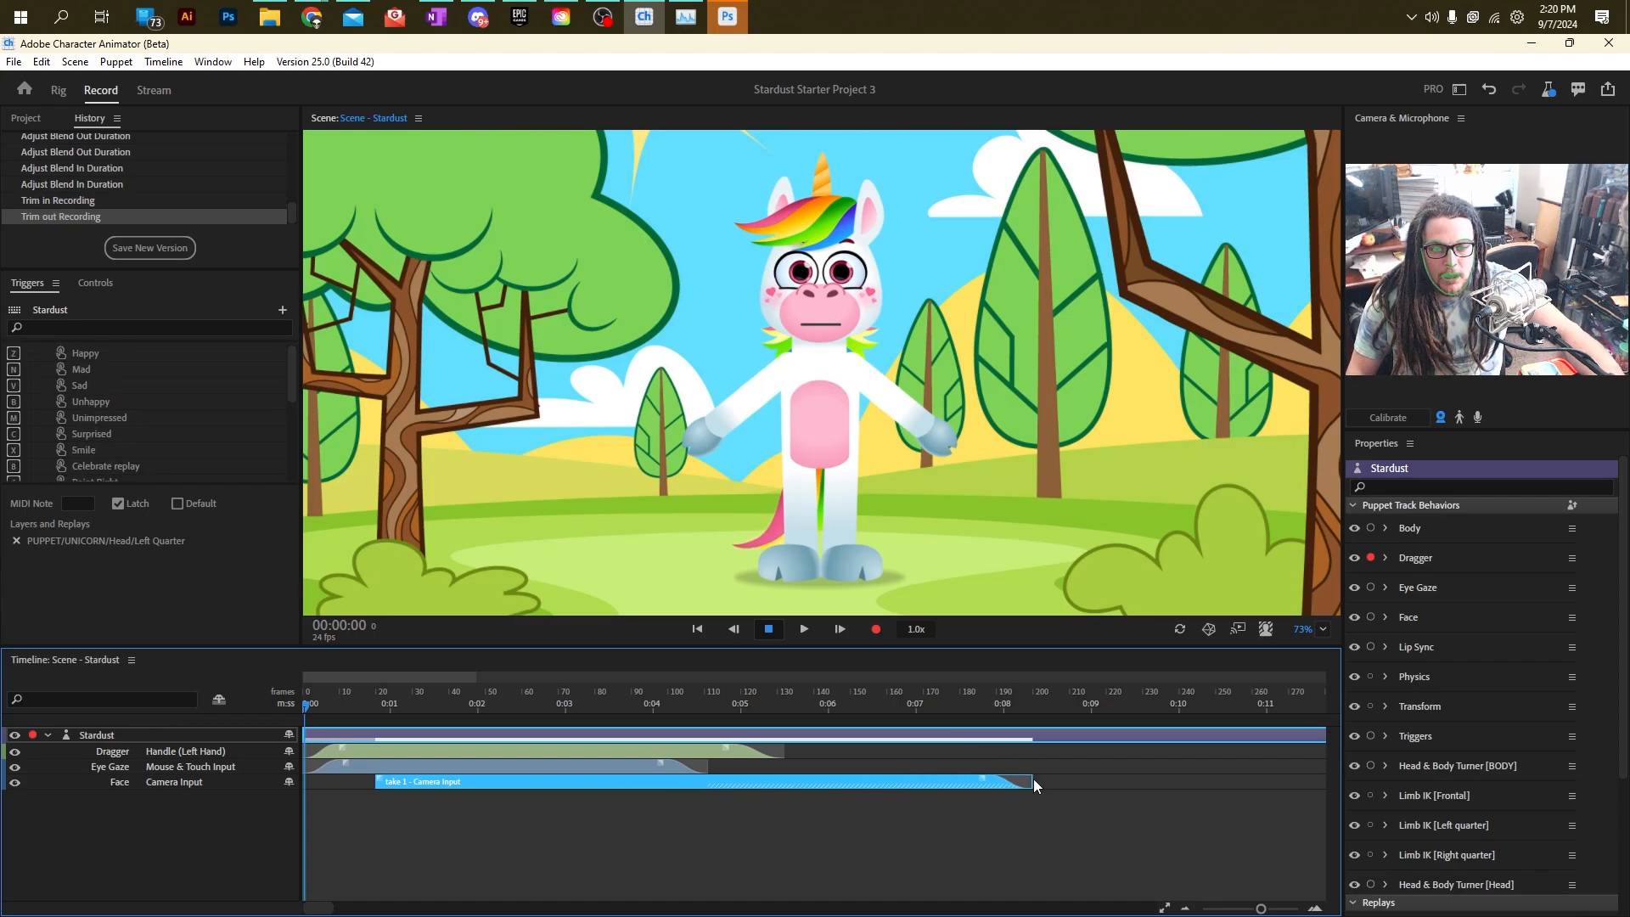
drag(1032, 778, 710, 823)
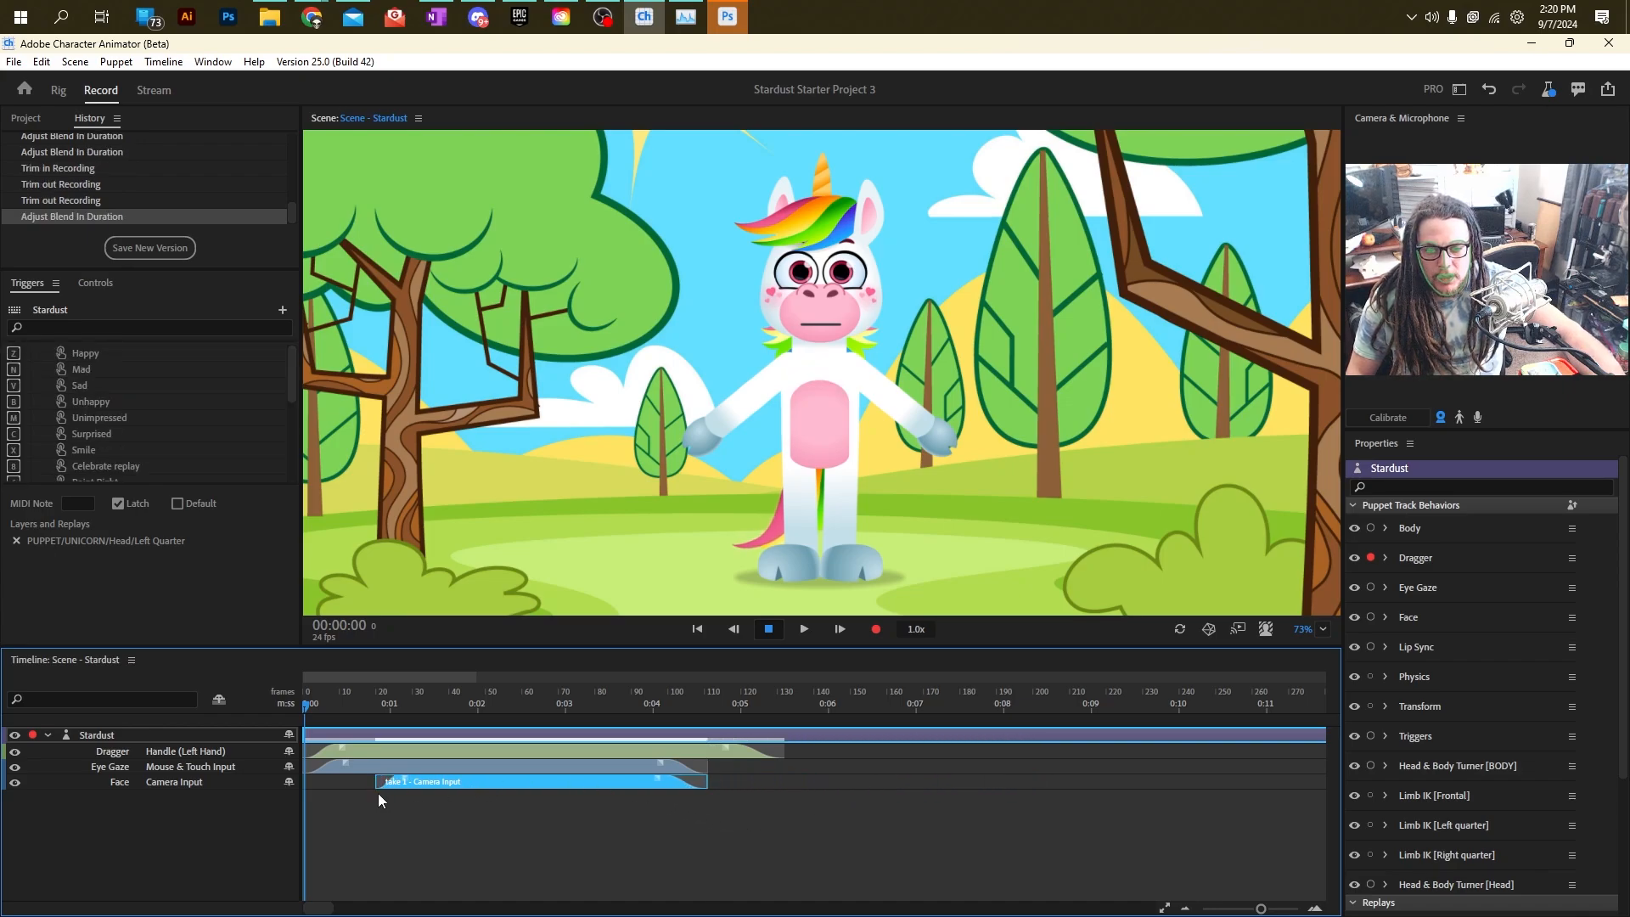
drag(378, 785, 340, 786)
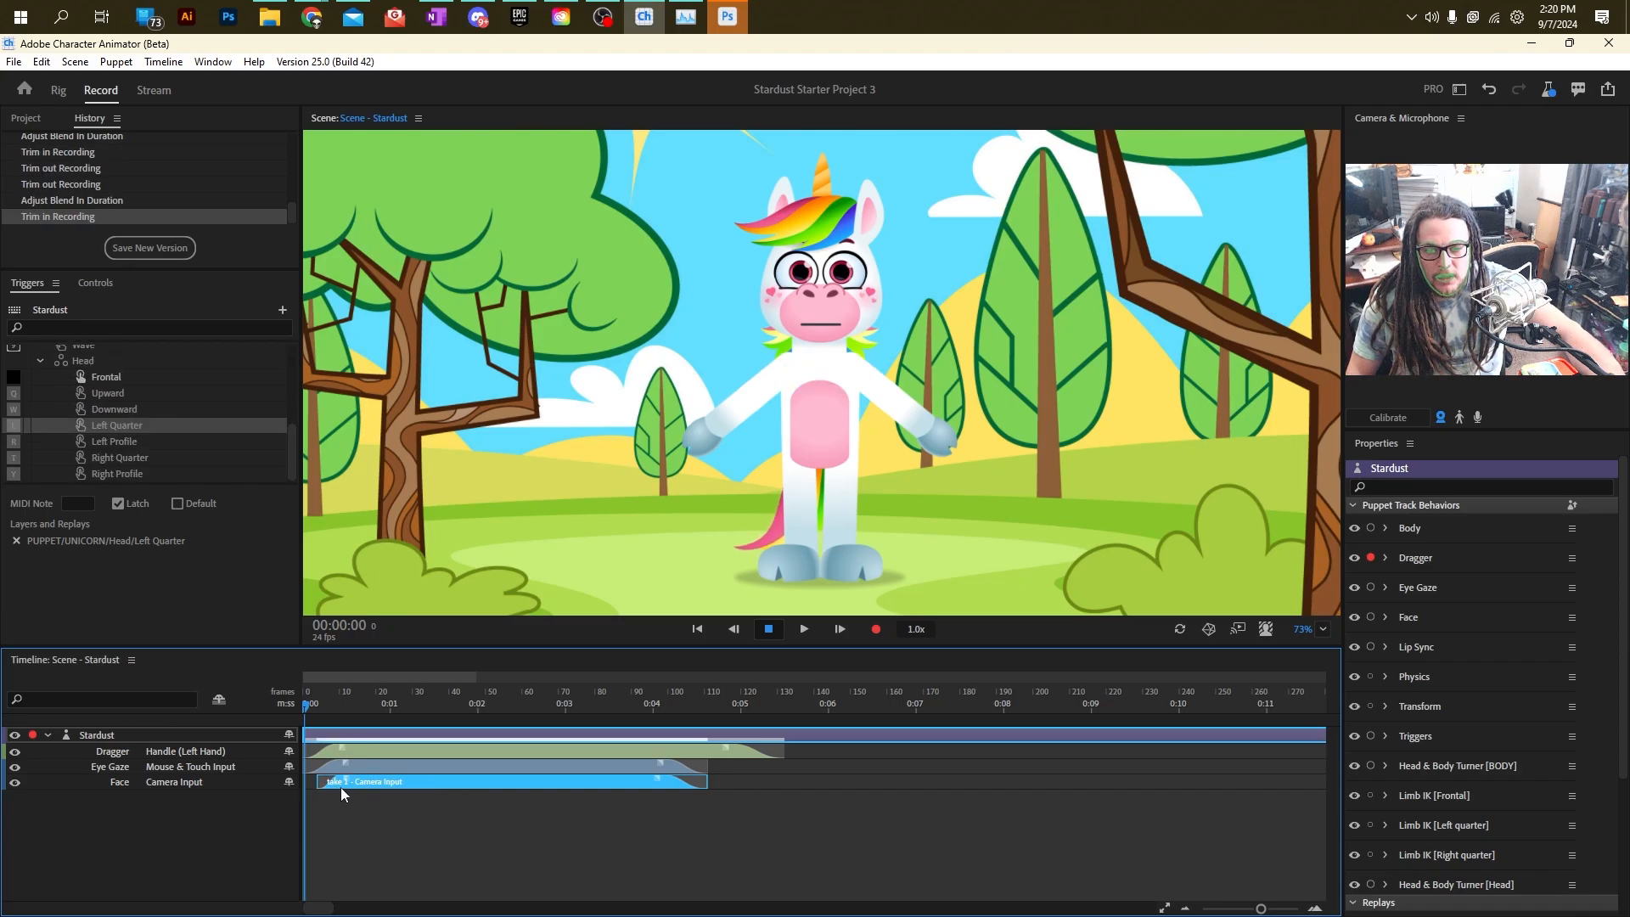
Set the Face take's blend-in curve to Ease Out.
right_click(341, 785)
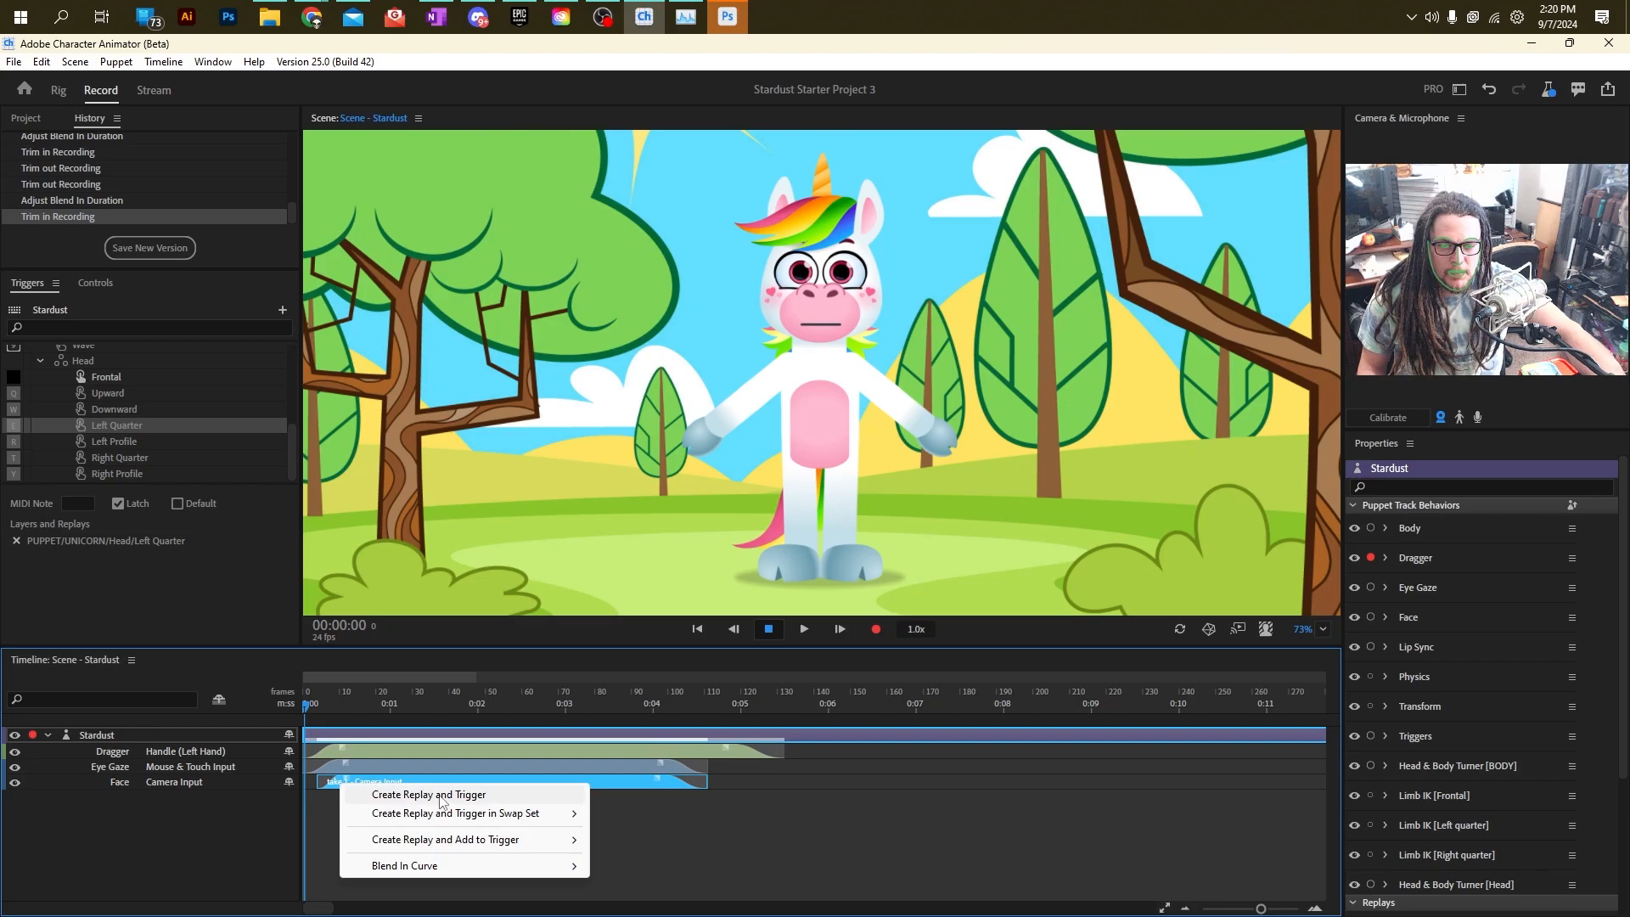
mouse_move(484, 814)
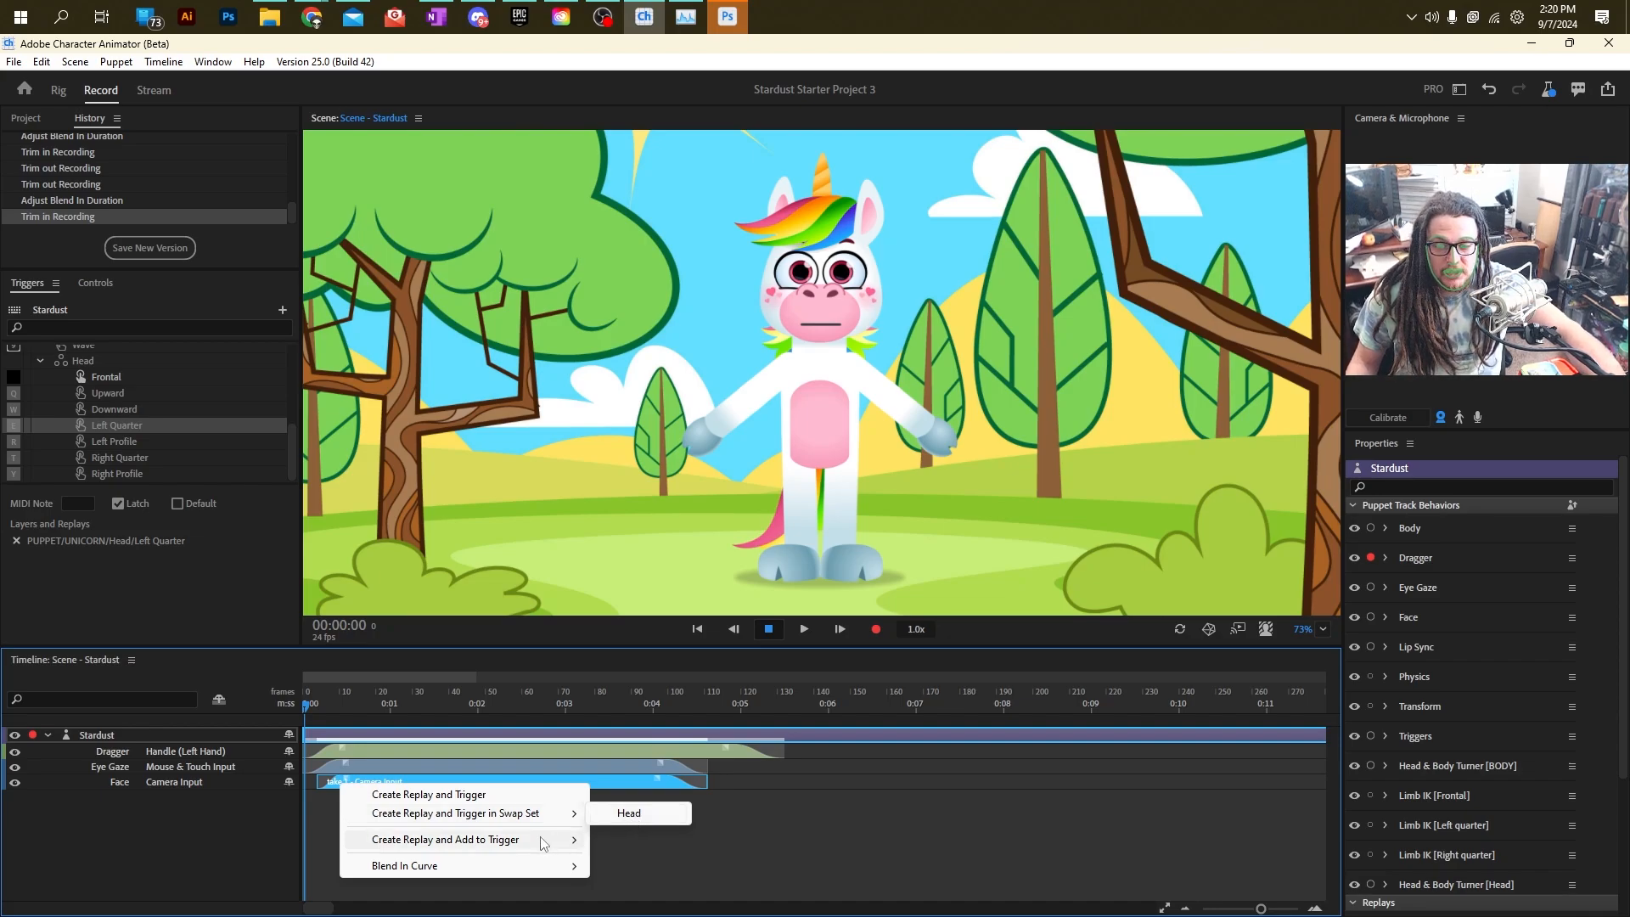
mouse_move(539, 842)
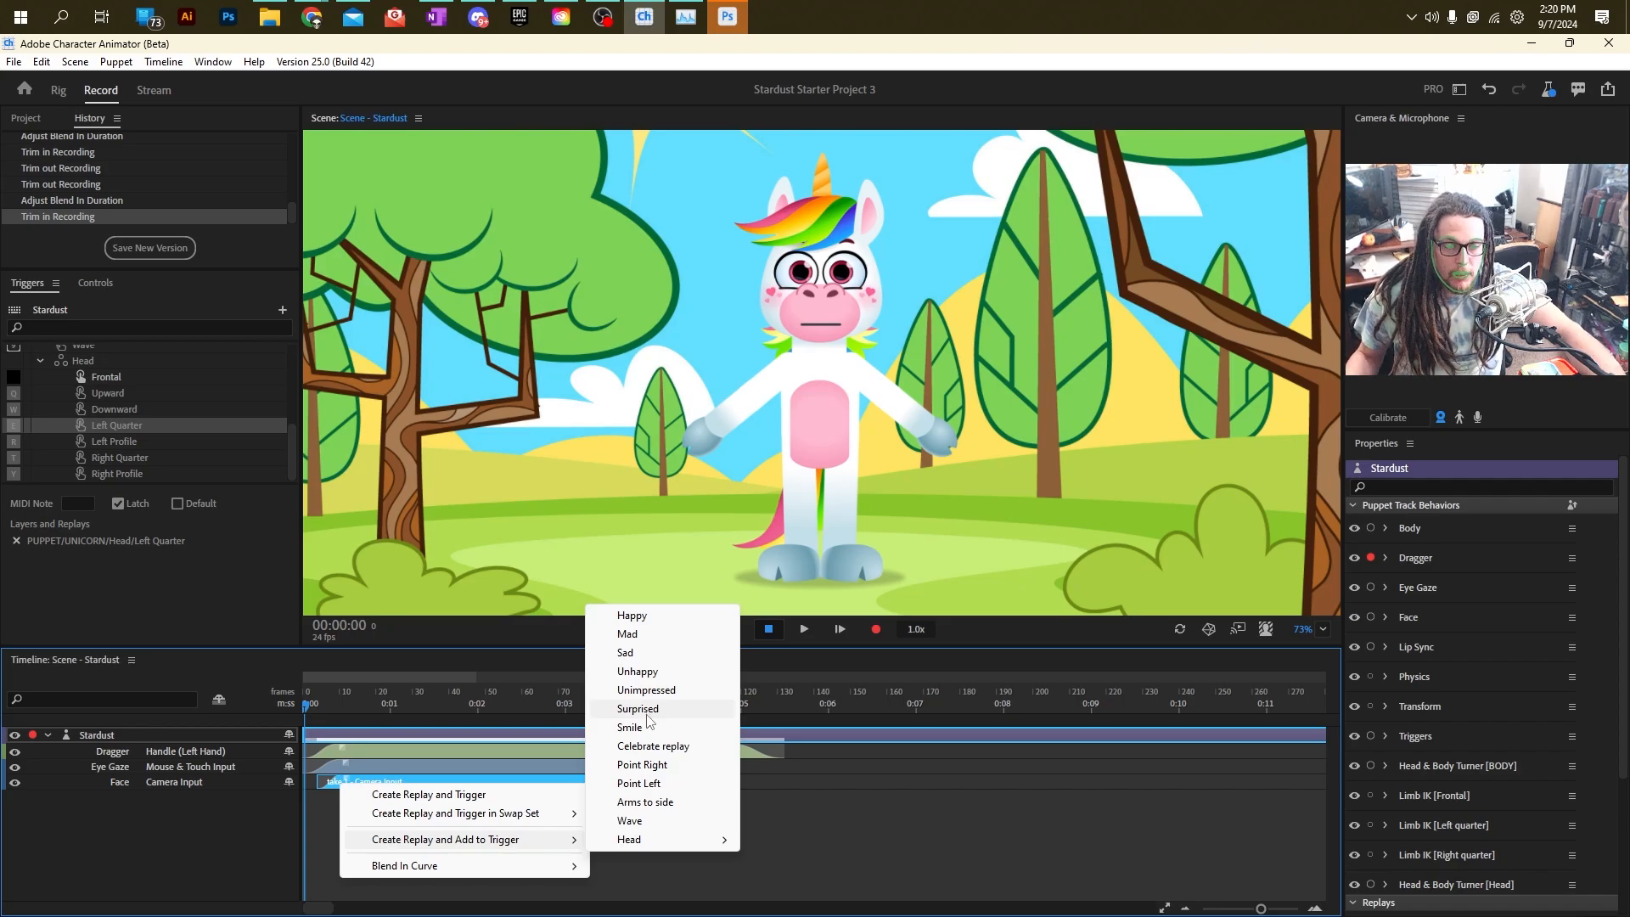
mouse_move(510, 871)
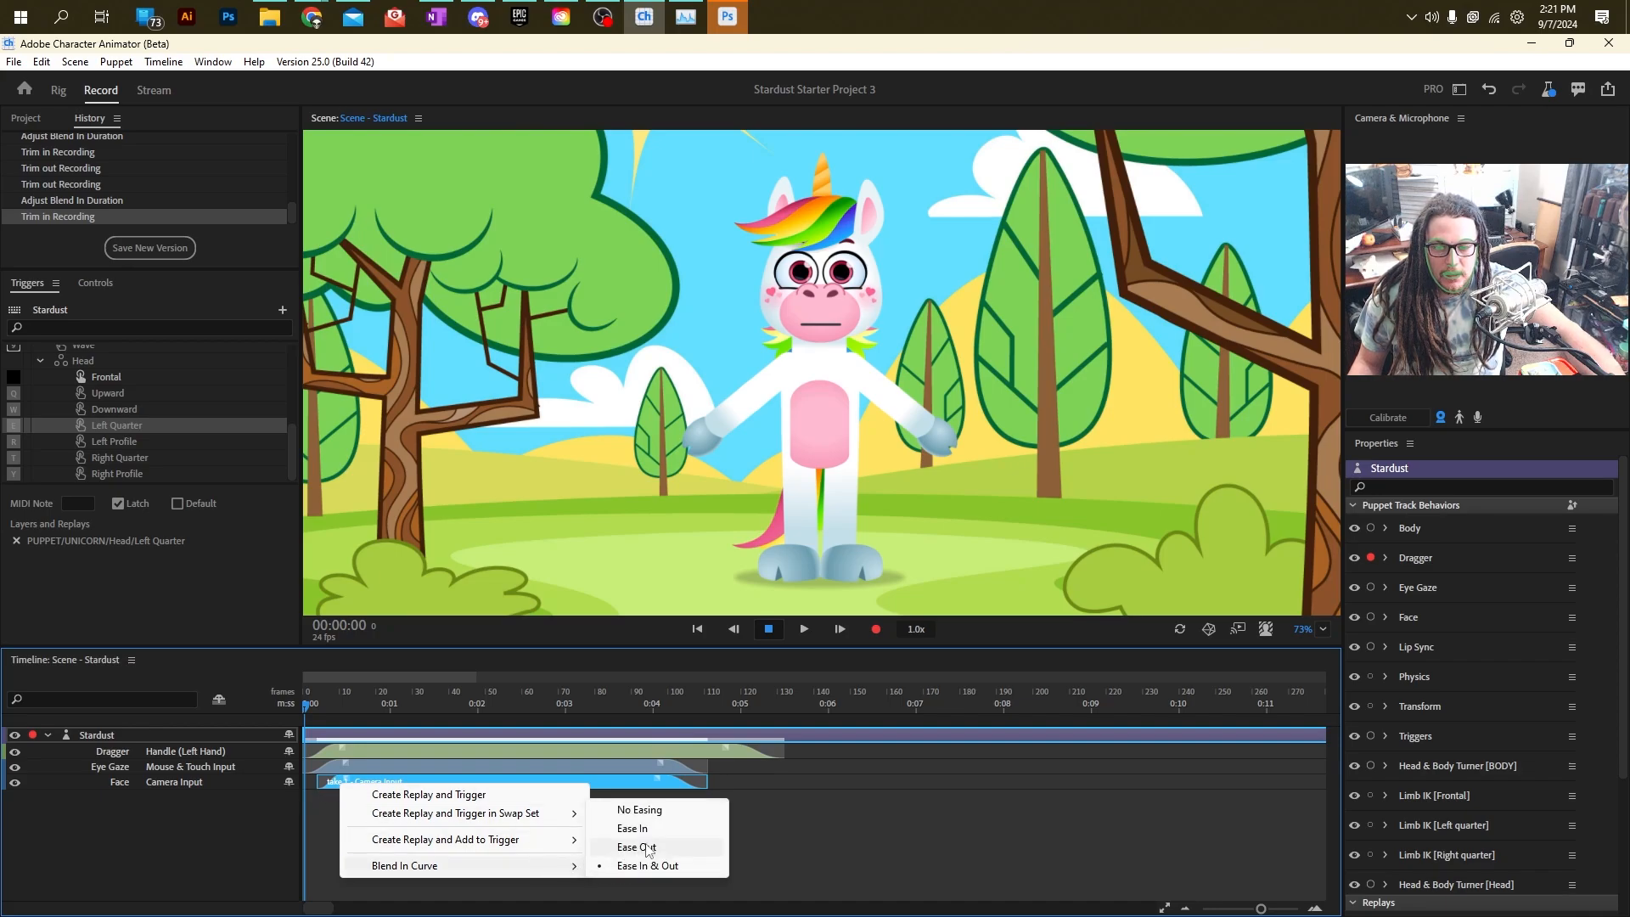
click(645, 847)
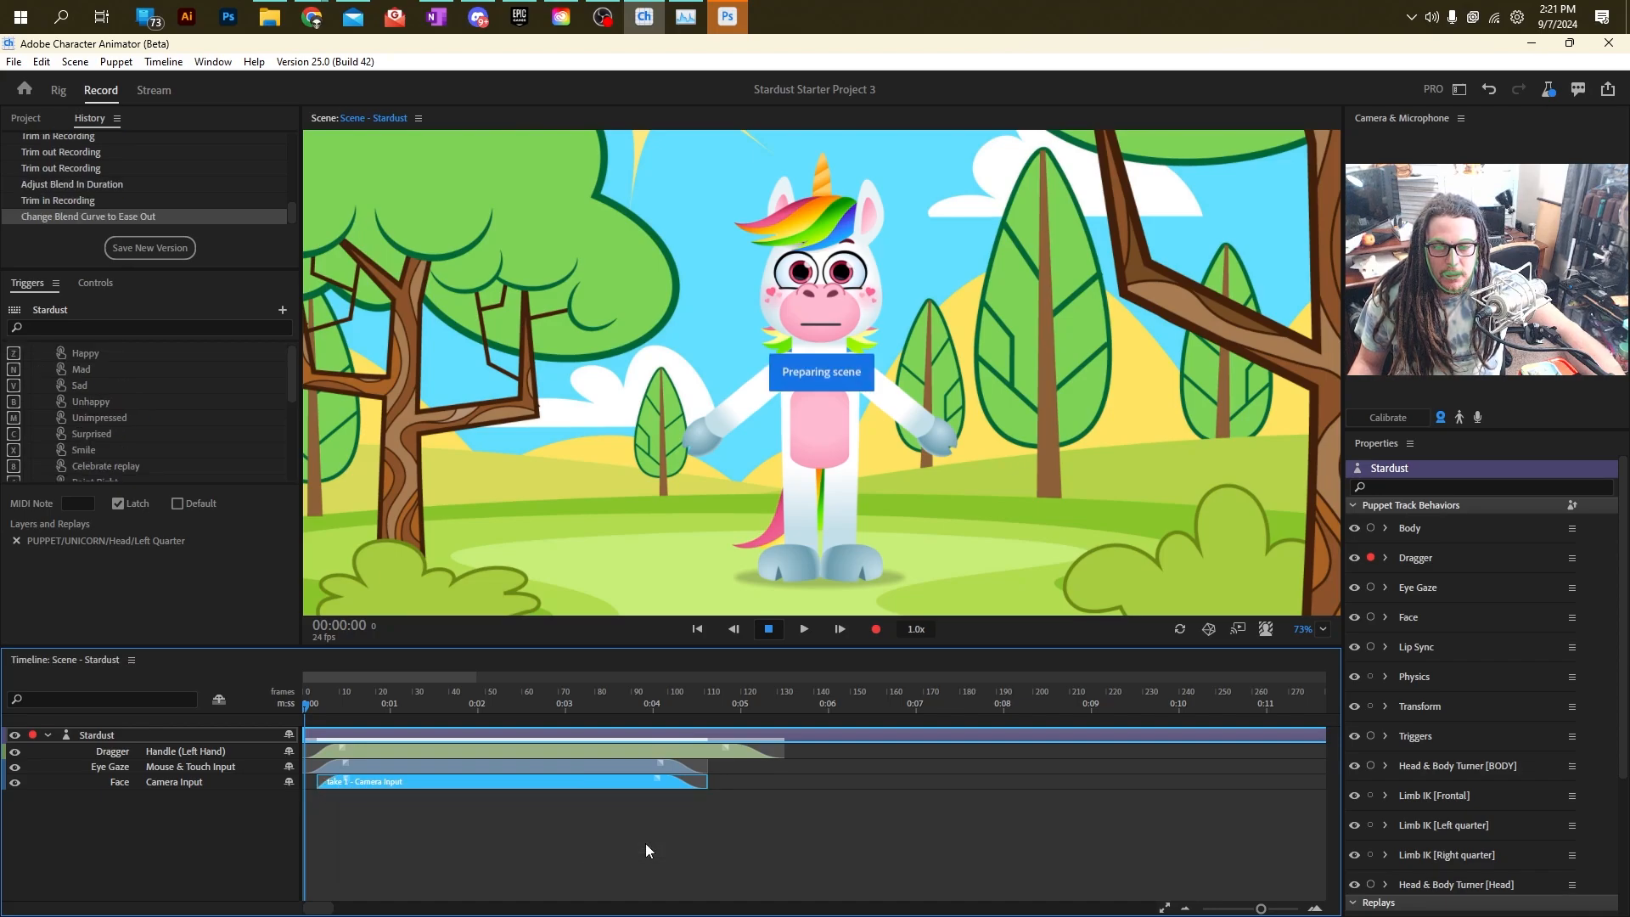
Change both blend curves of the Face take to Ease In, and scrub through the recorded takes.
right_click(418, 781)
mouse_move(632, 863)
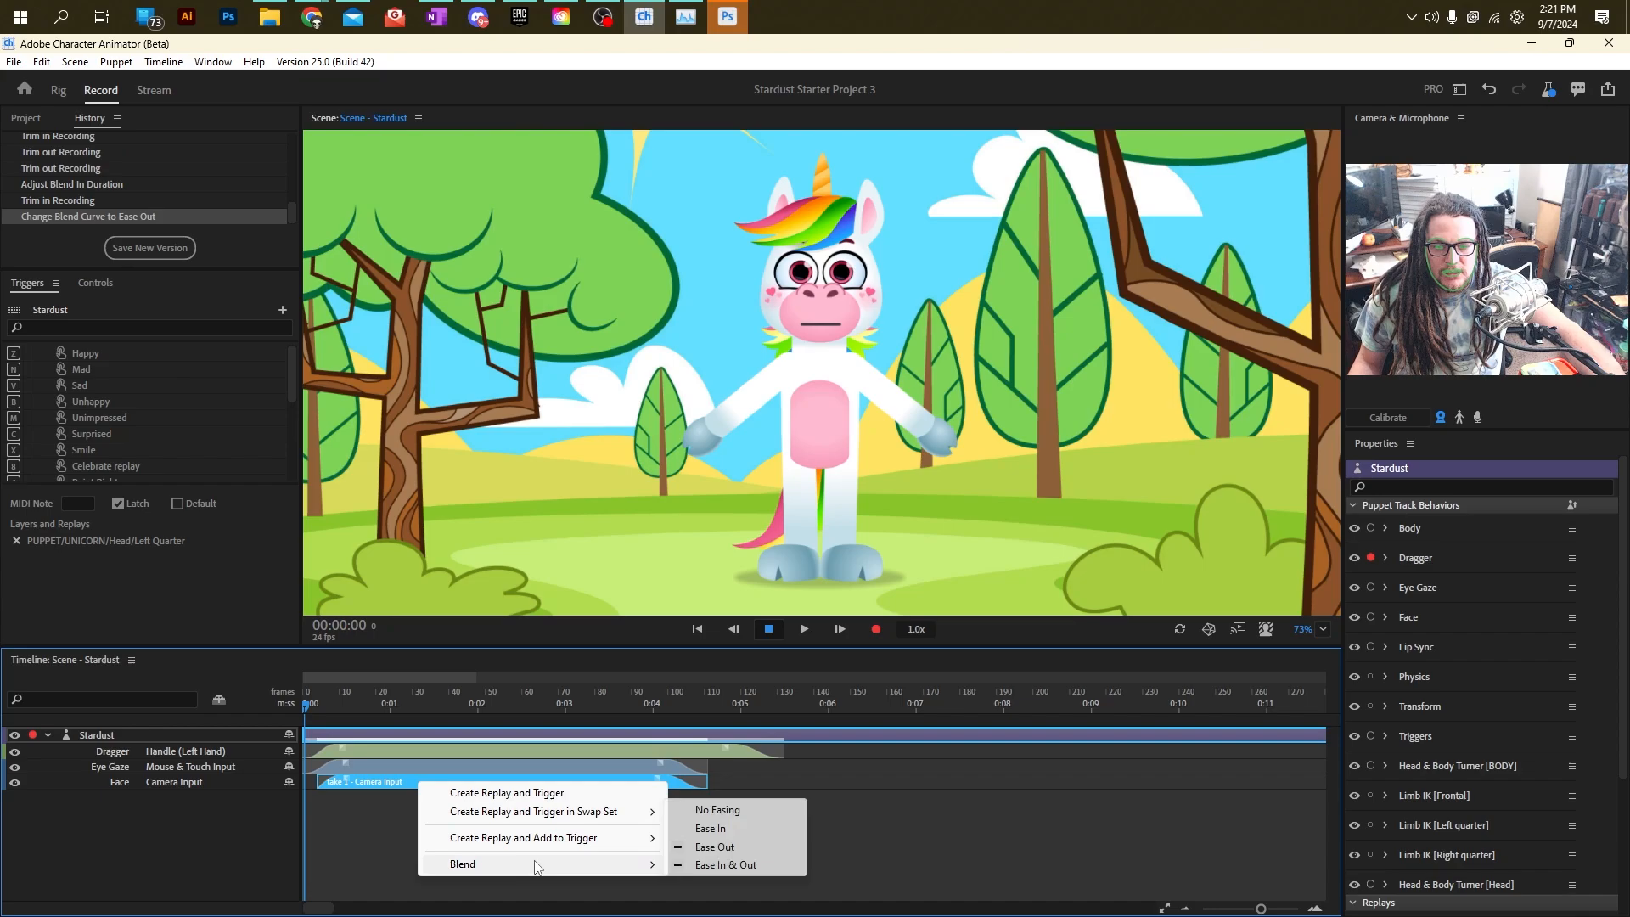
click(701, 829)
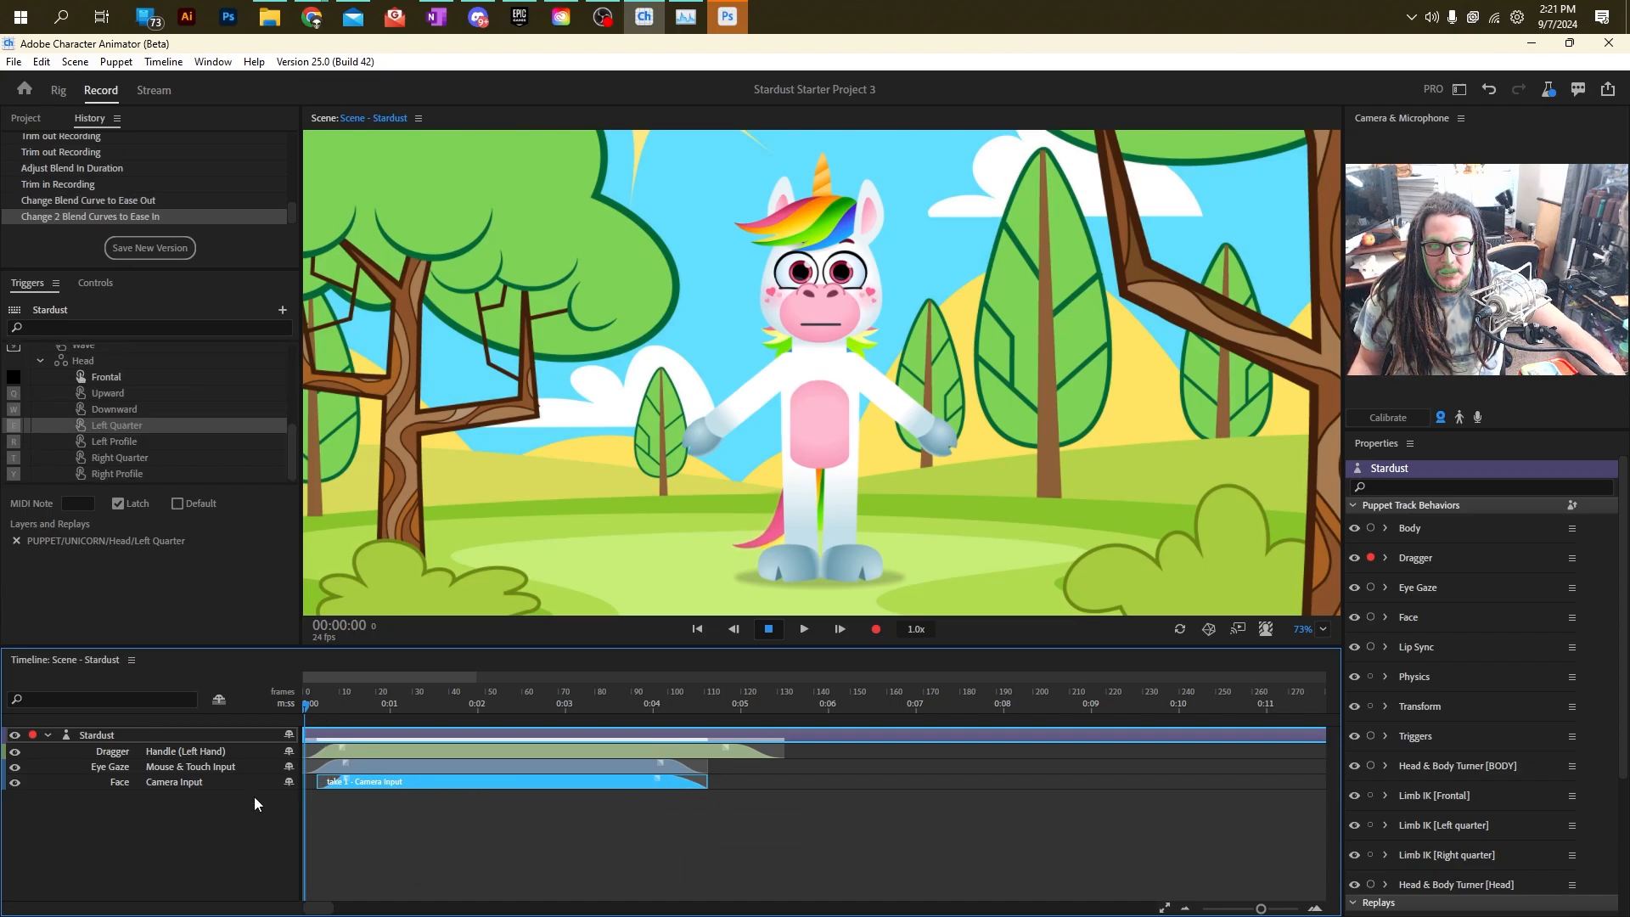
click(319, 705)
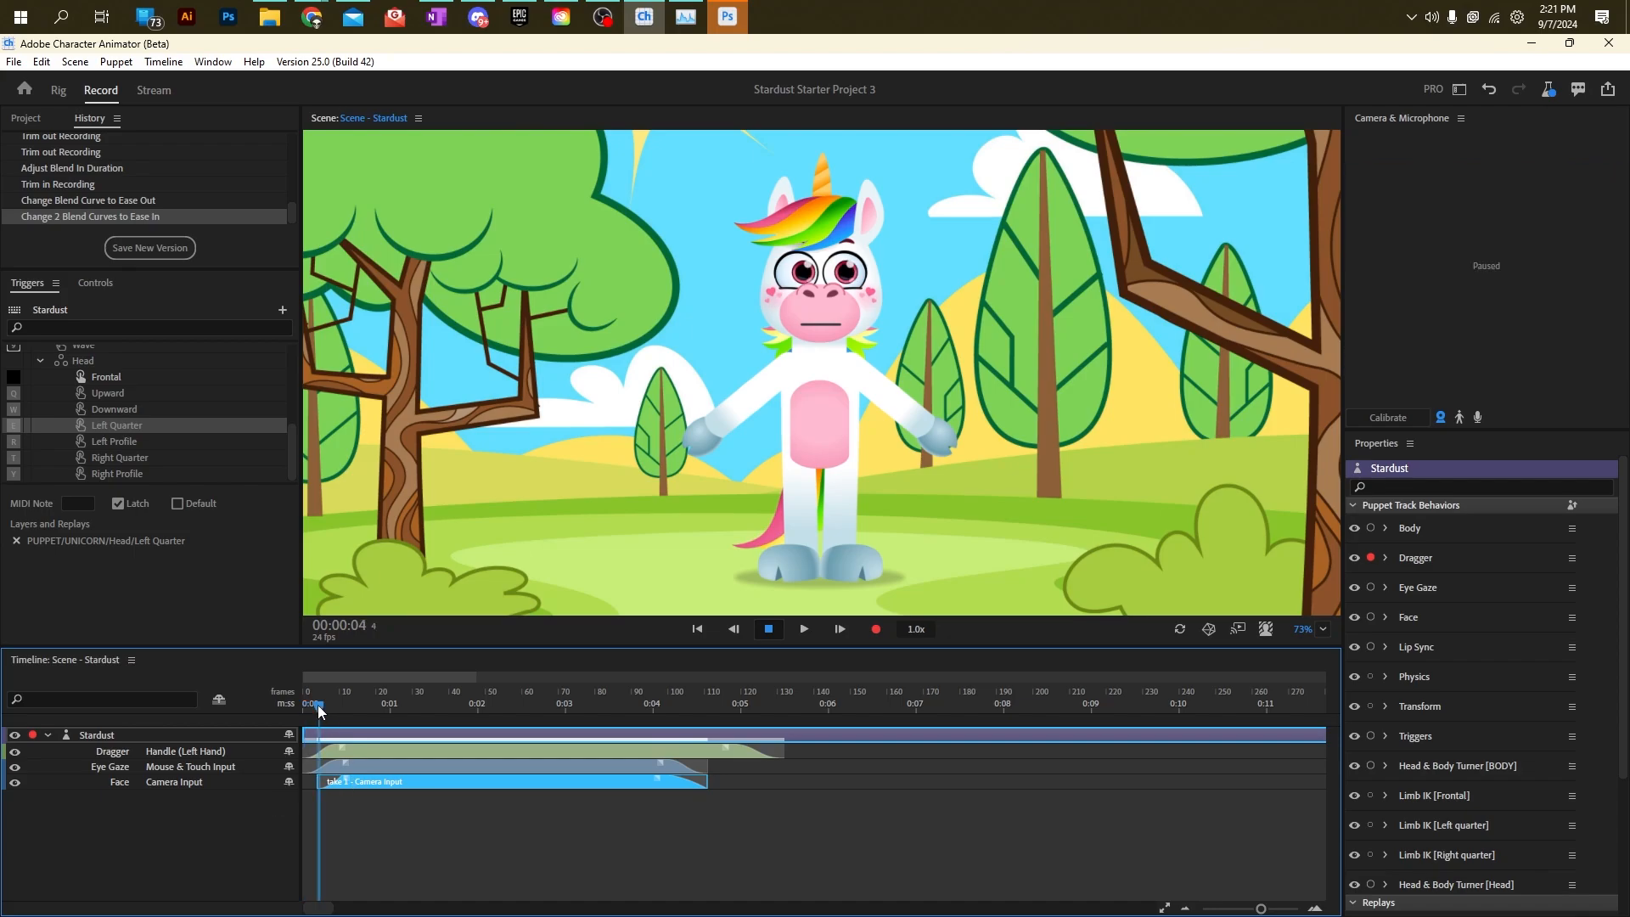
drag(321, 711, 688, 764)
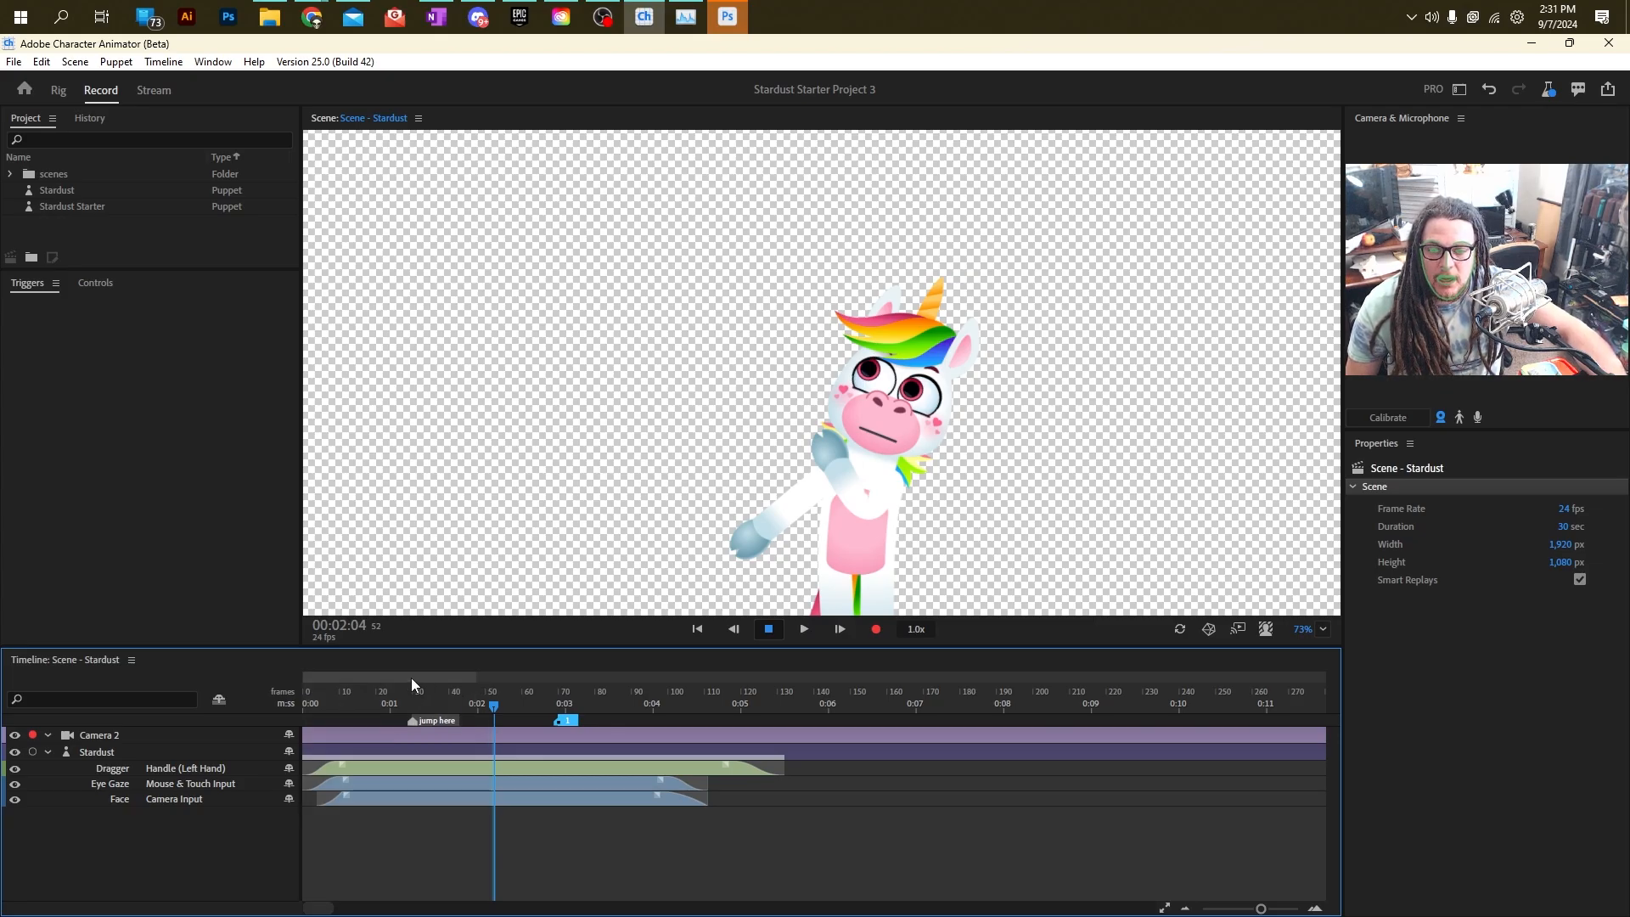
Enable the timeline's work area, reposition the playhead outside it, and disable the work area.
right_click(415, 680)
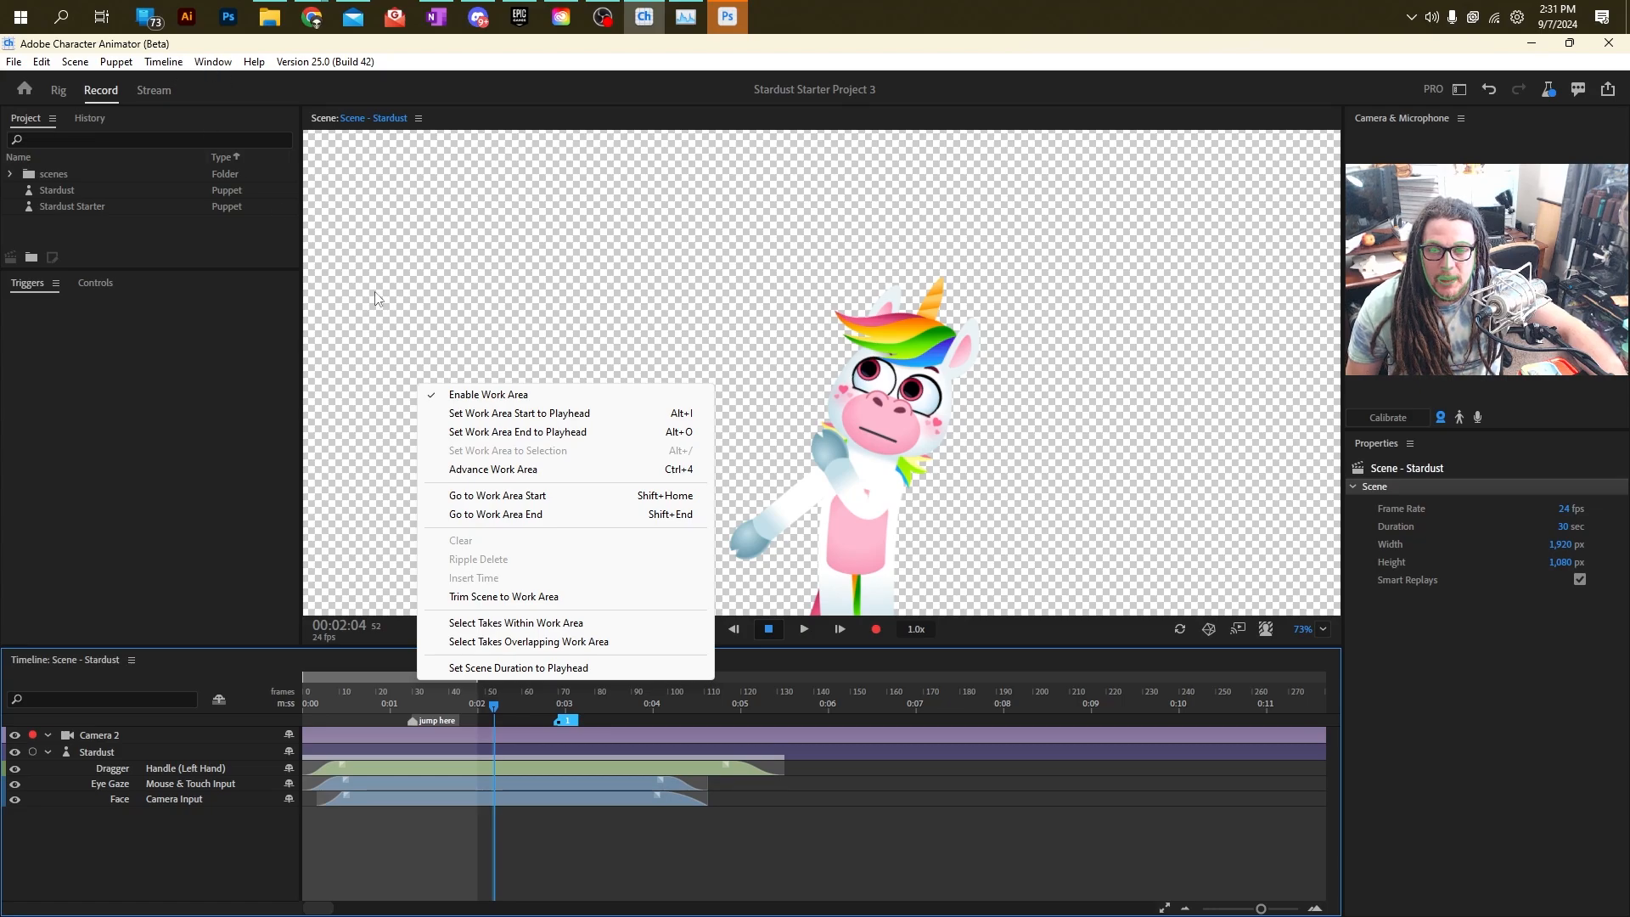
click(406, 676)
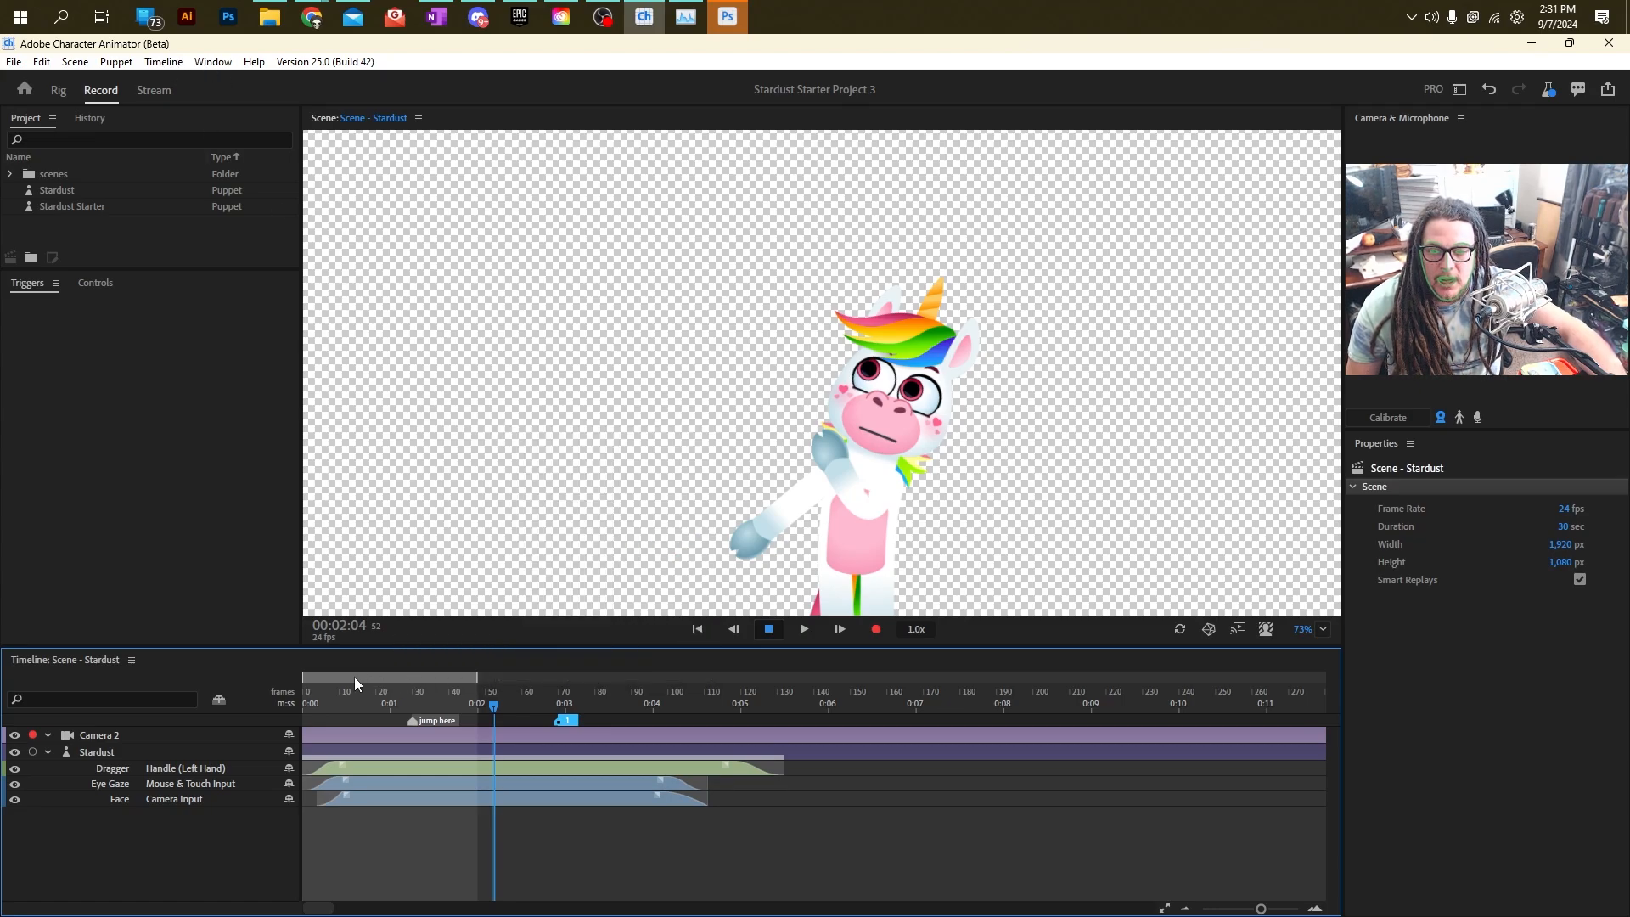
click(517, 679)
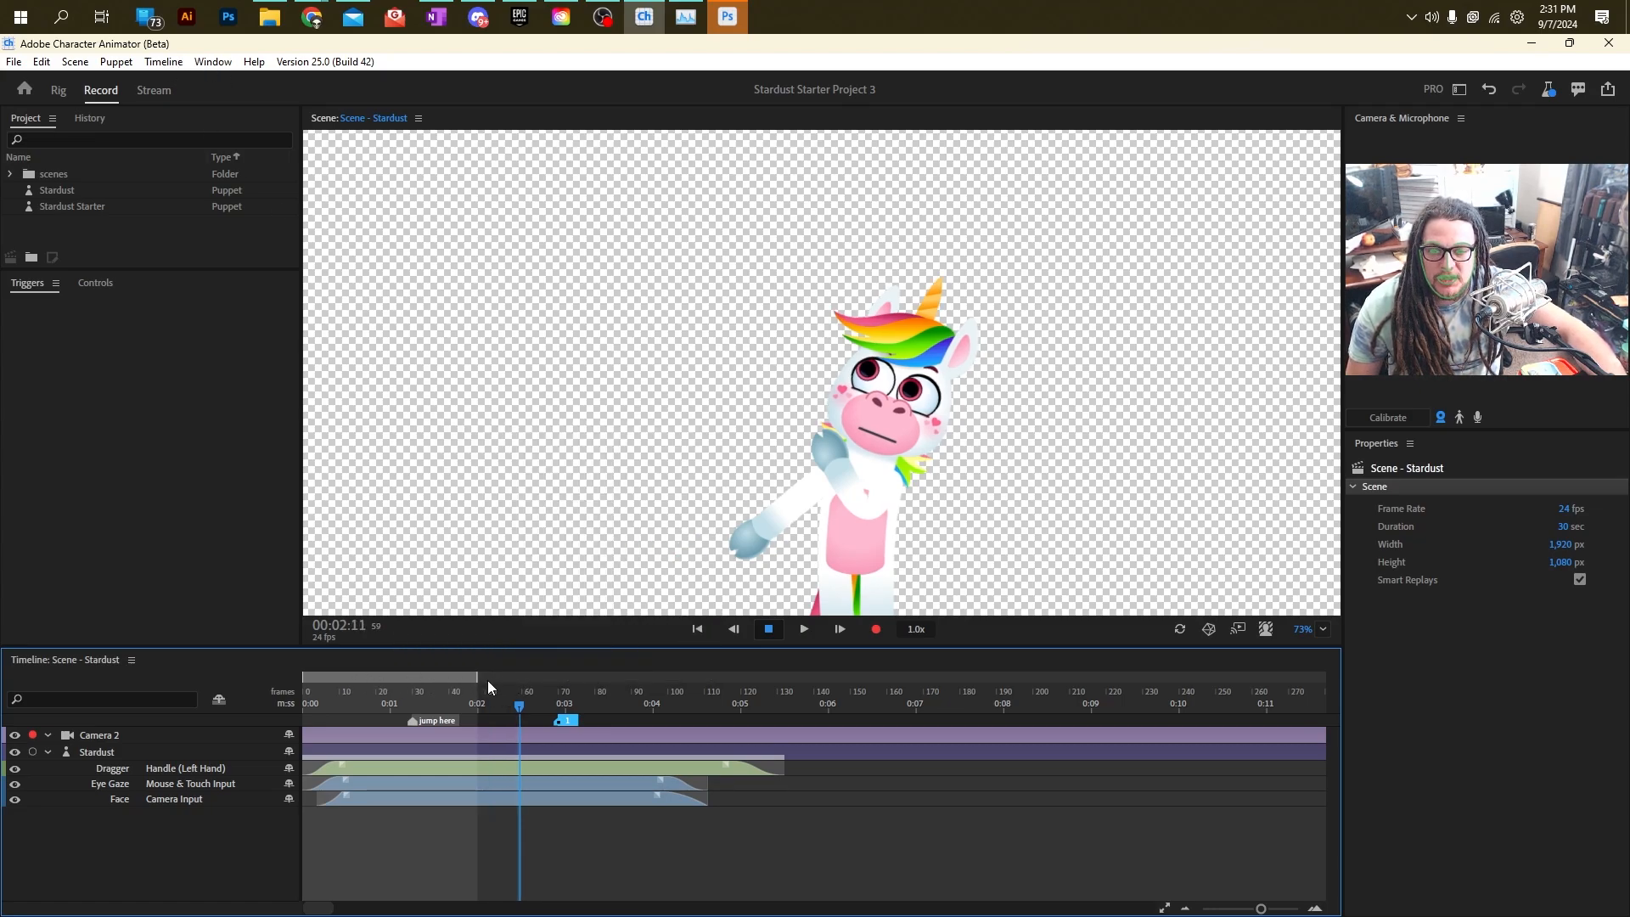
click(733, 703)
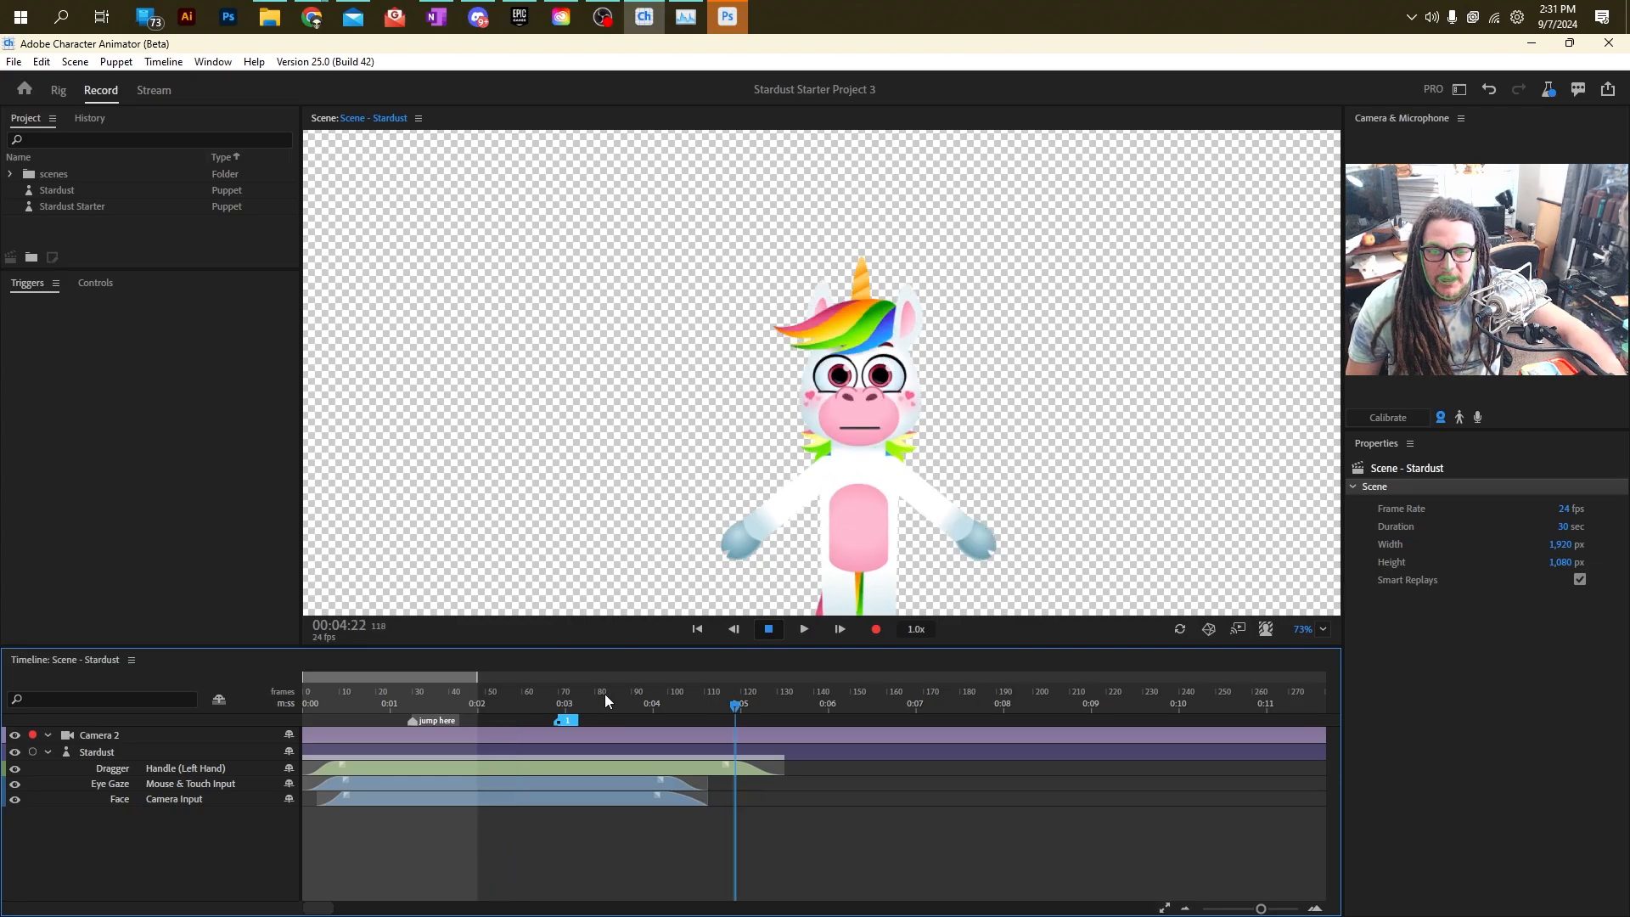
click(514, 676)
right_click(515, 676)
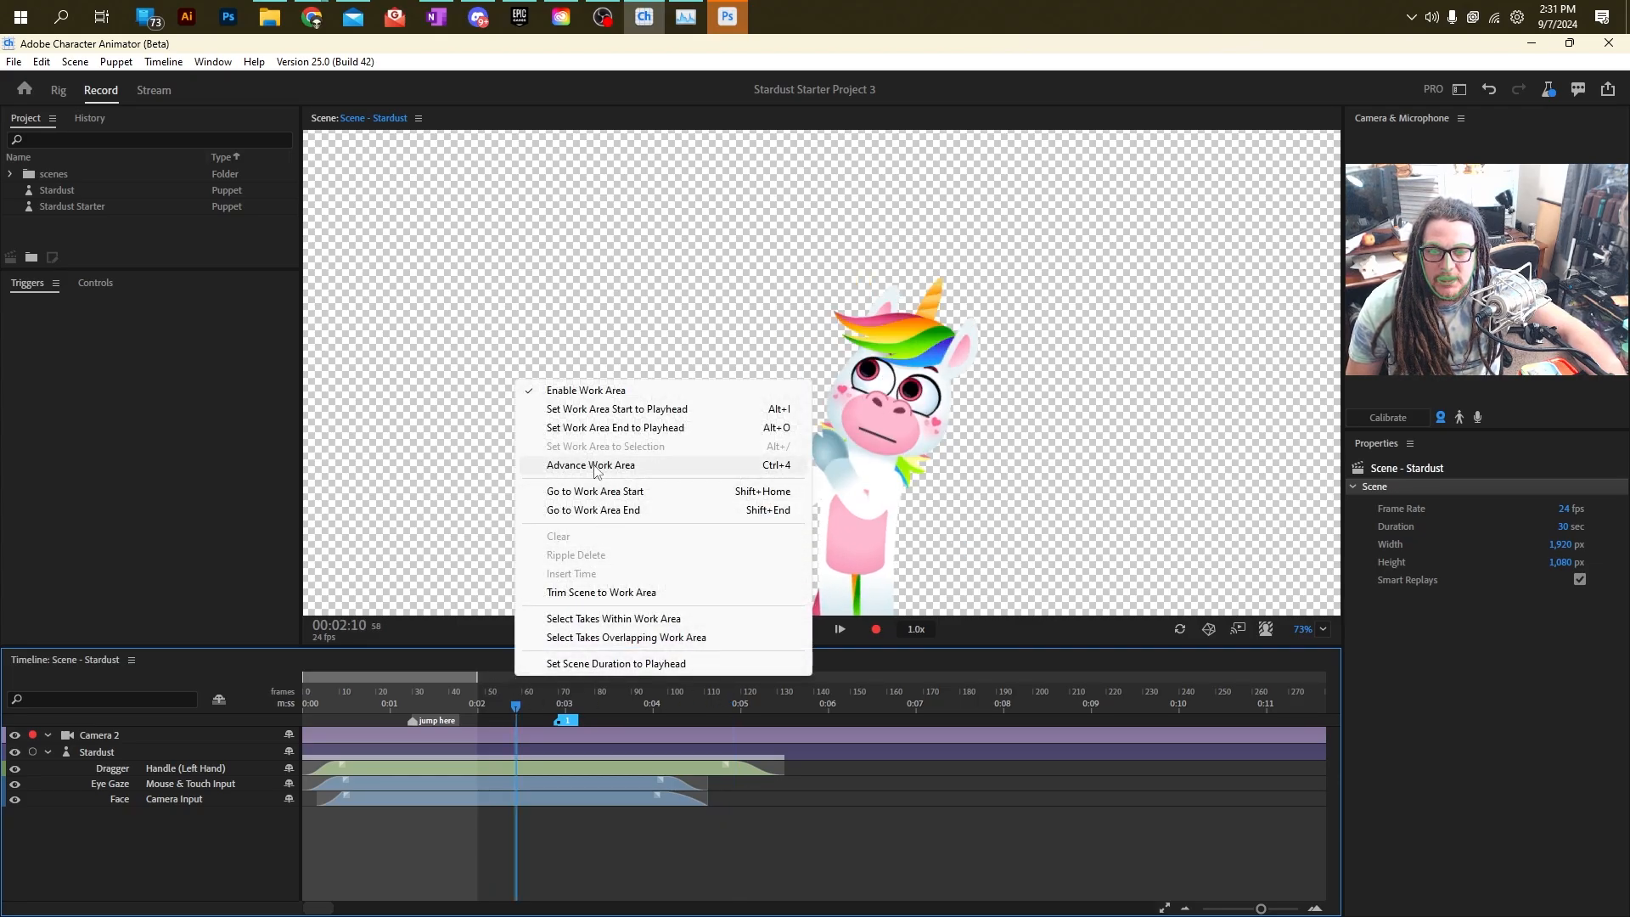
click(586, 390)
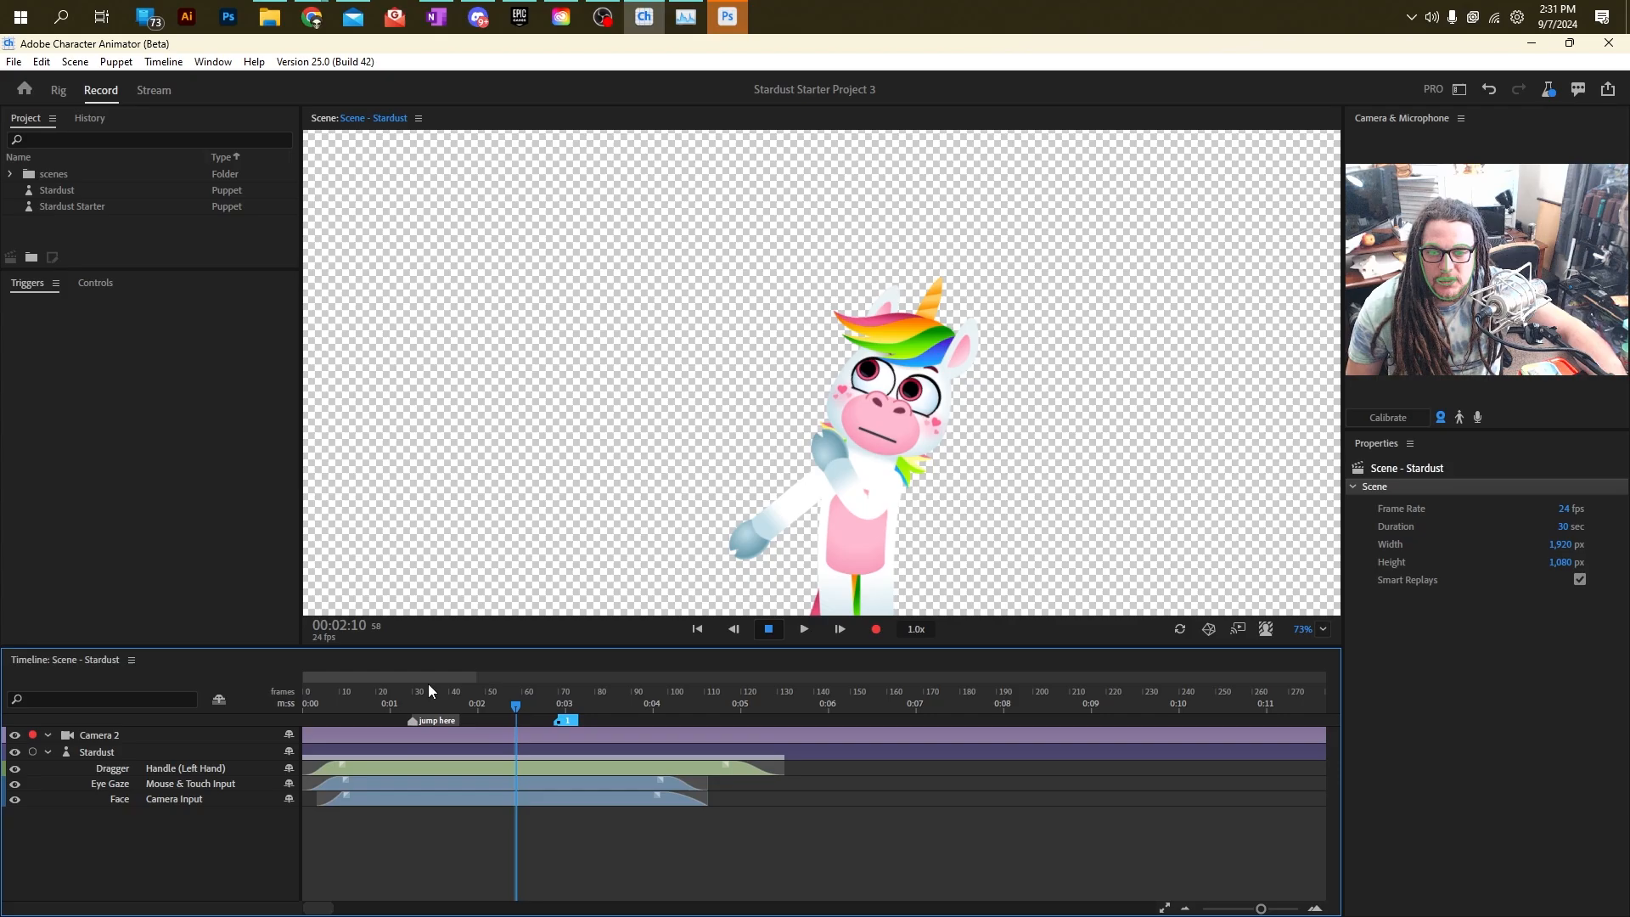
Enable the work area and adjust its range to run from about 0:02 to 0:04.
click(425, 675)
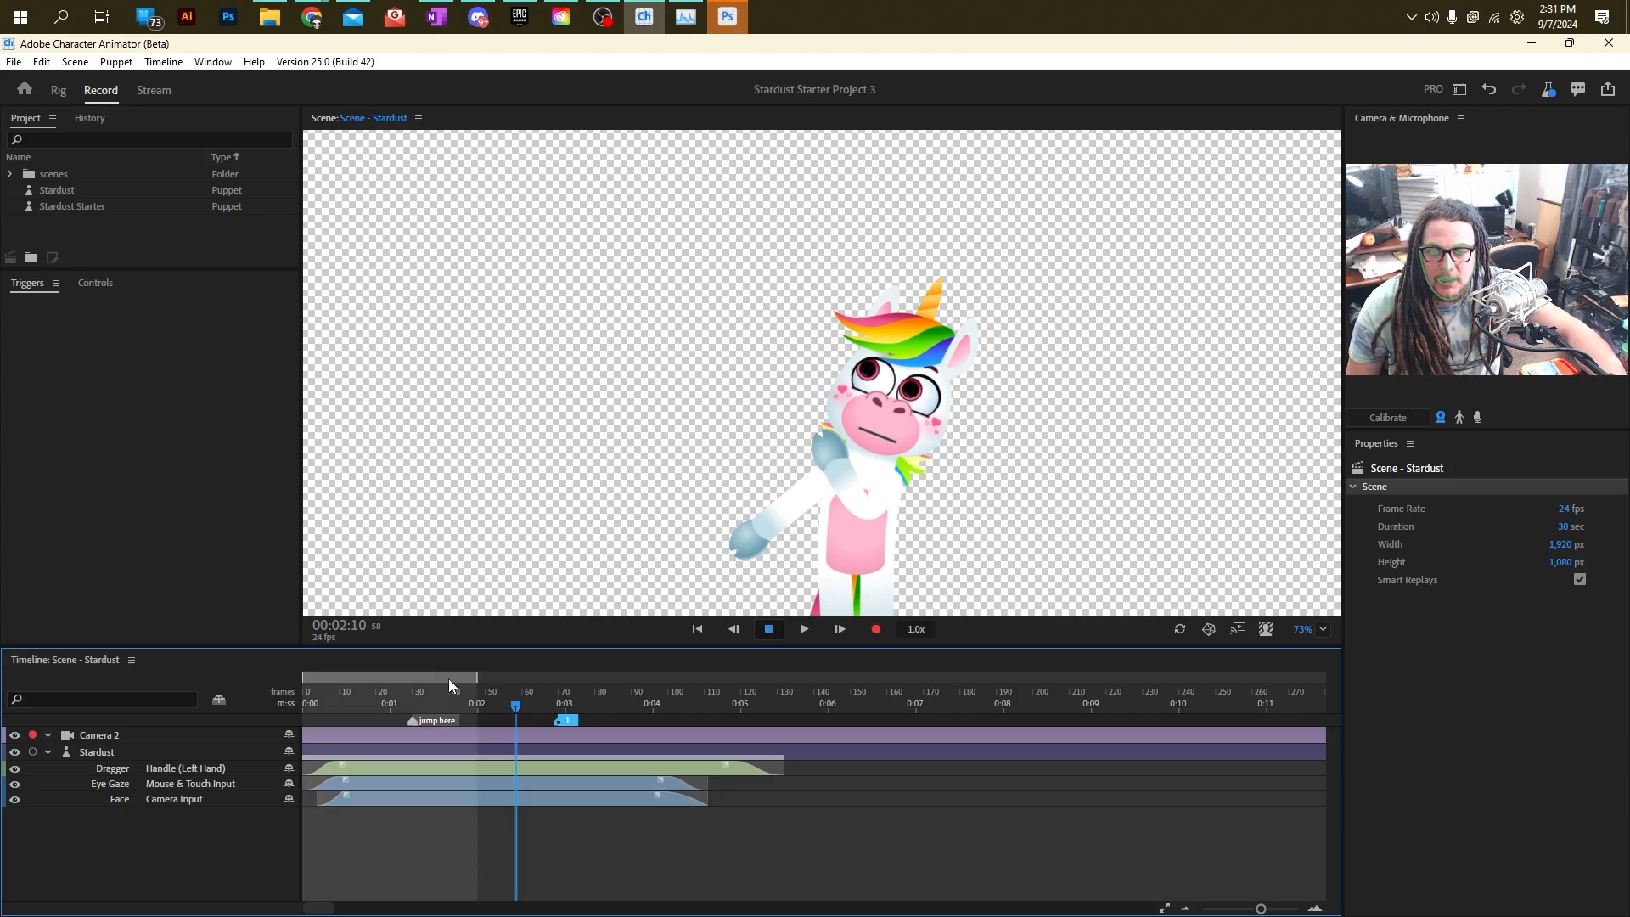
mouse_move(477, 681)
mouse_down()
mouse_move(601, 682)
mouse_move(537, 682)
mouse_move(558, 681)
mouse_up()
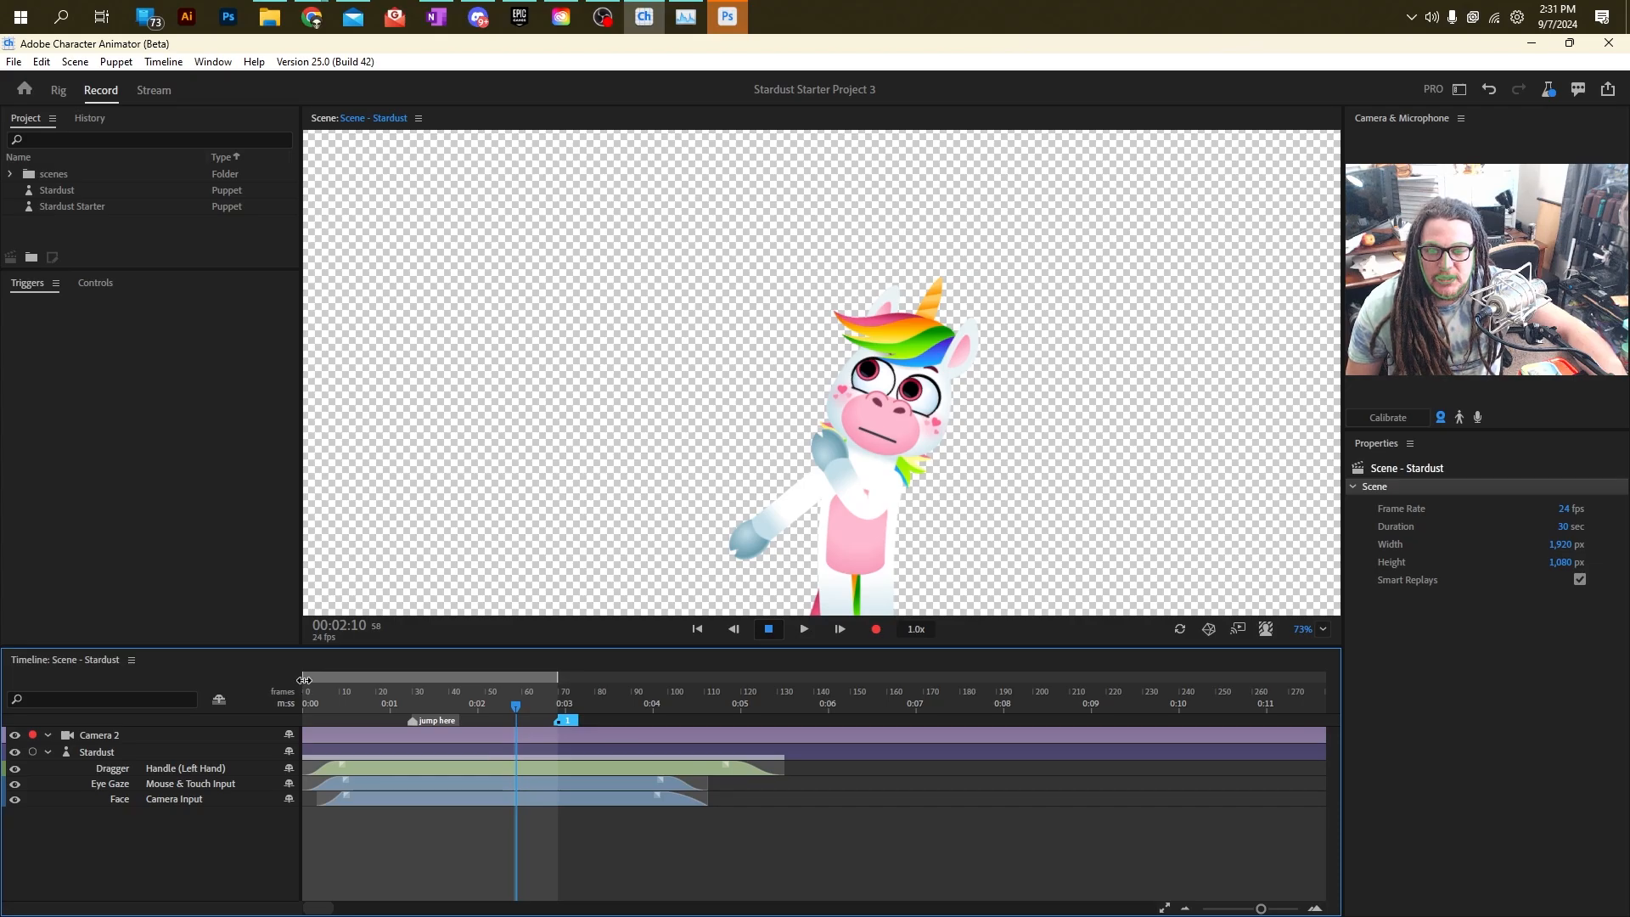
mouse_move(304, 680)
mouse_down()
mouse_move(669, 675)
mouse_move(652, 674)
mouse_up()
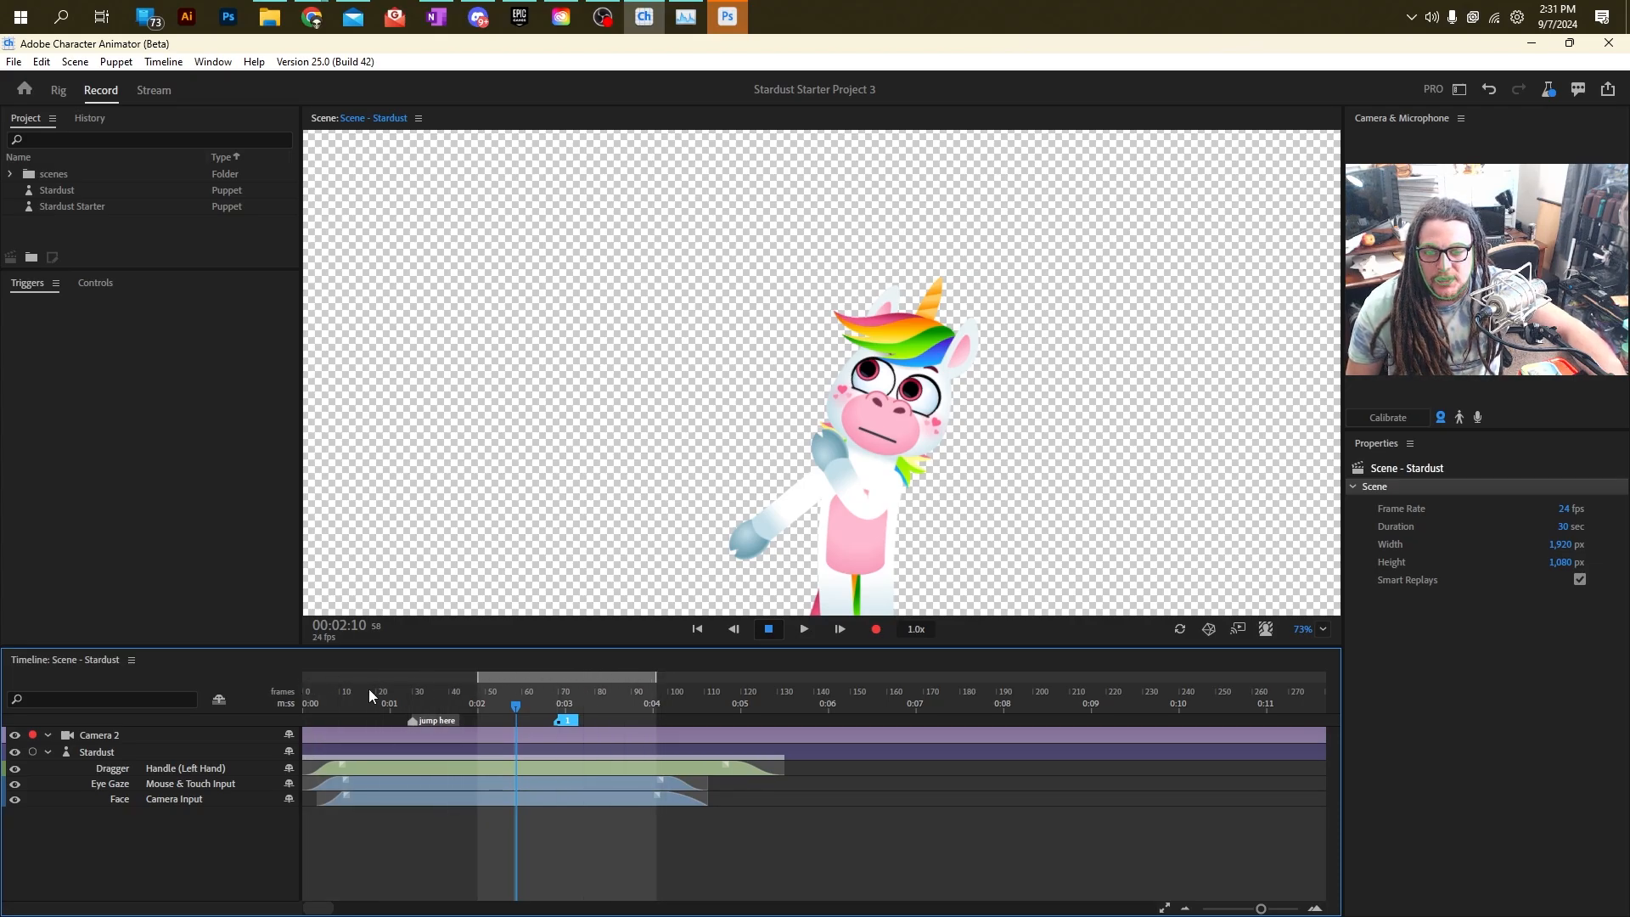
Place the playhead at the work area's start at 00:02:00 and play back part of the work area.
click(328, 700)
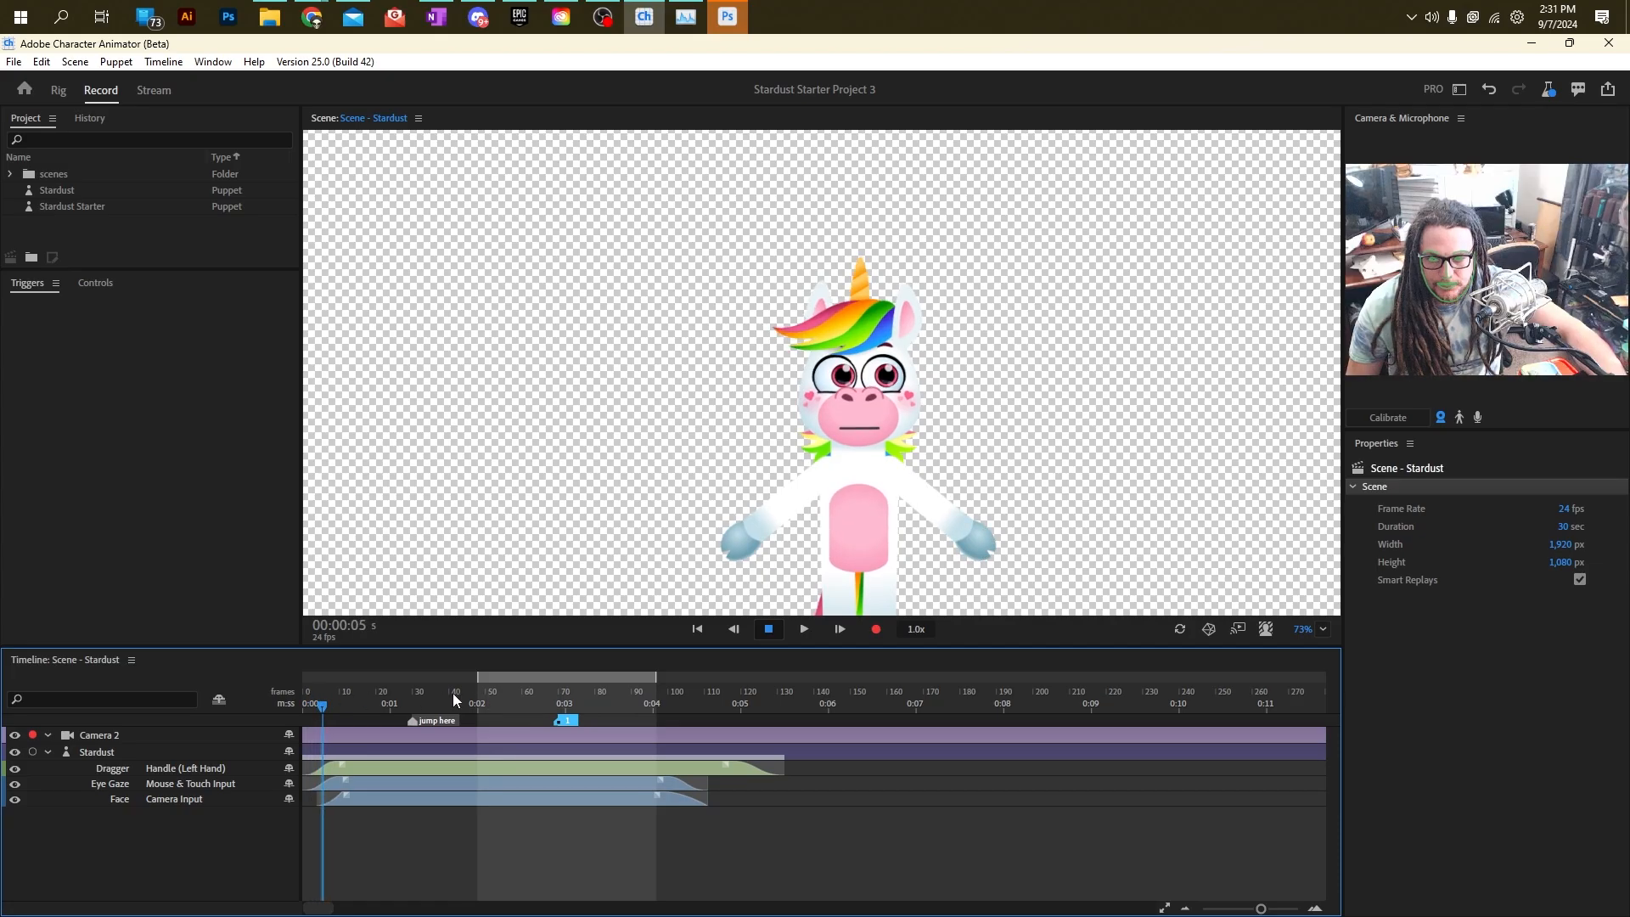
drag(390, 693, 479, 694)
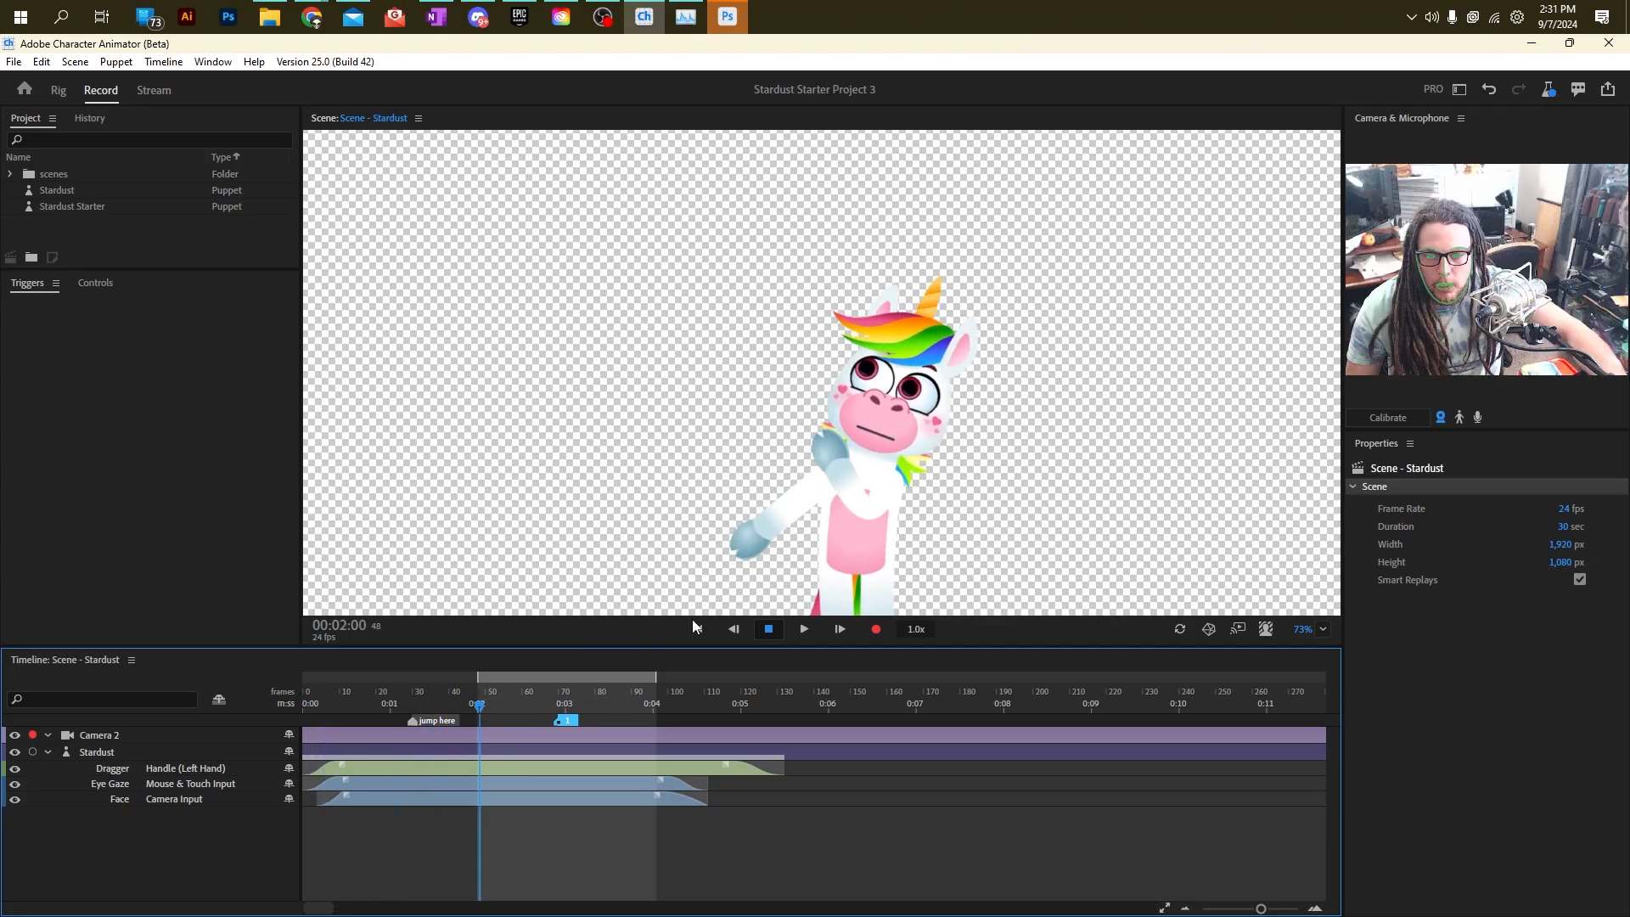
click(791, 629)
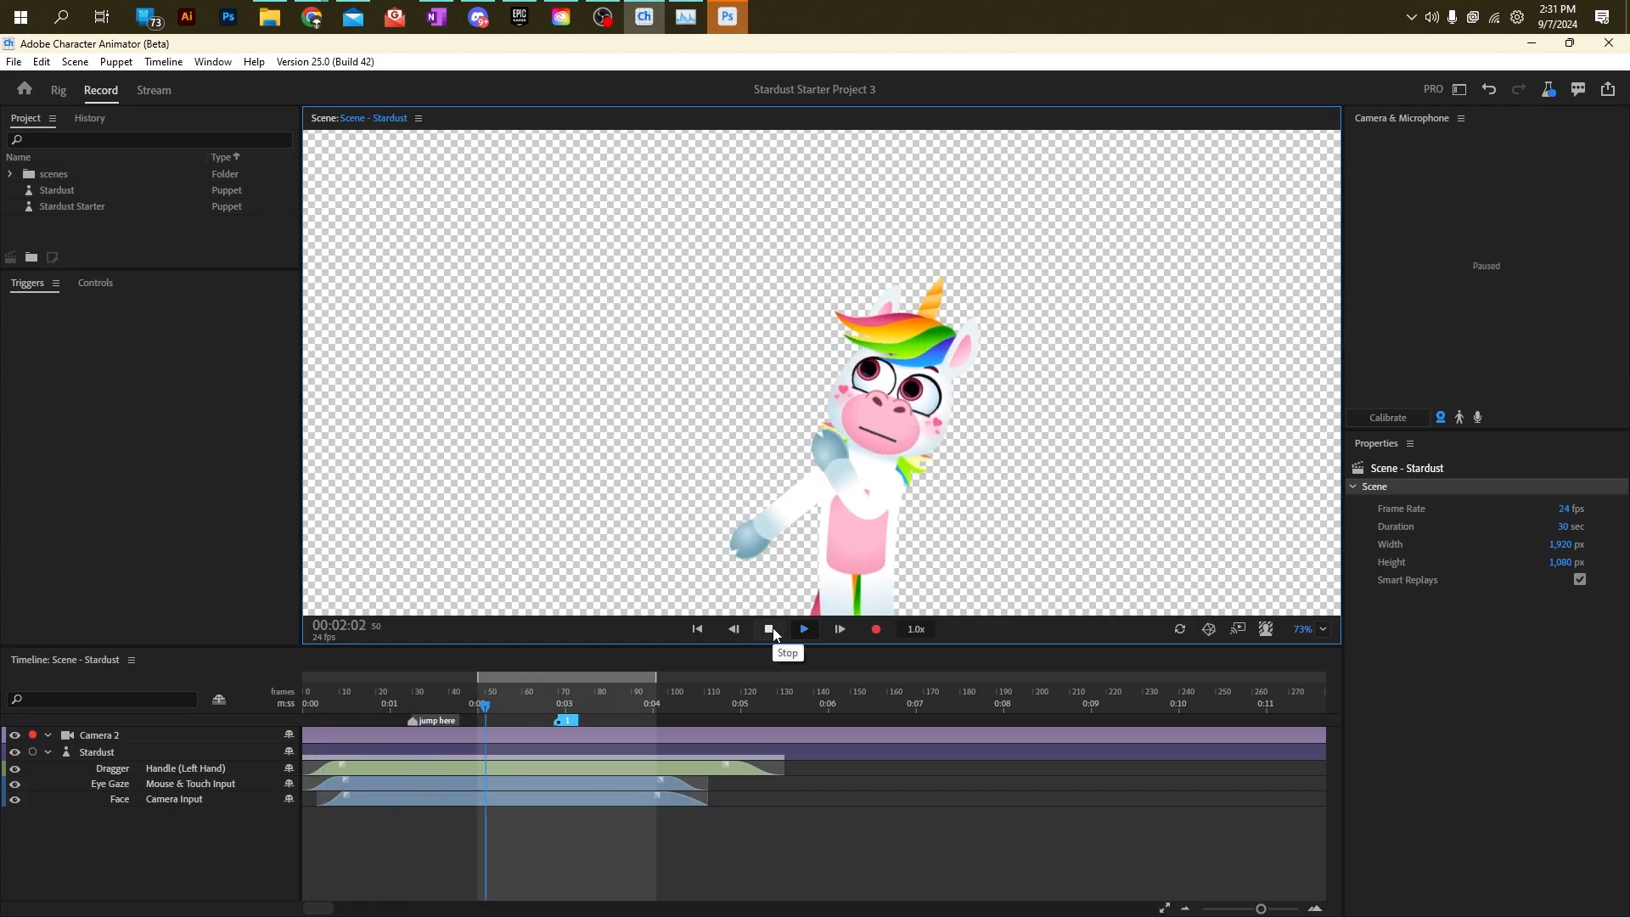
key(space)
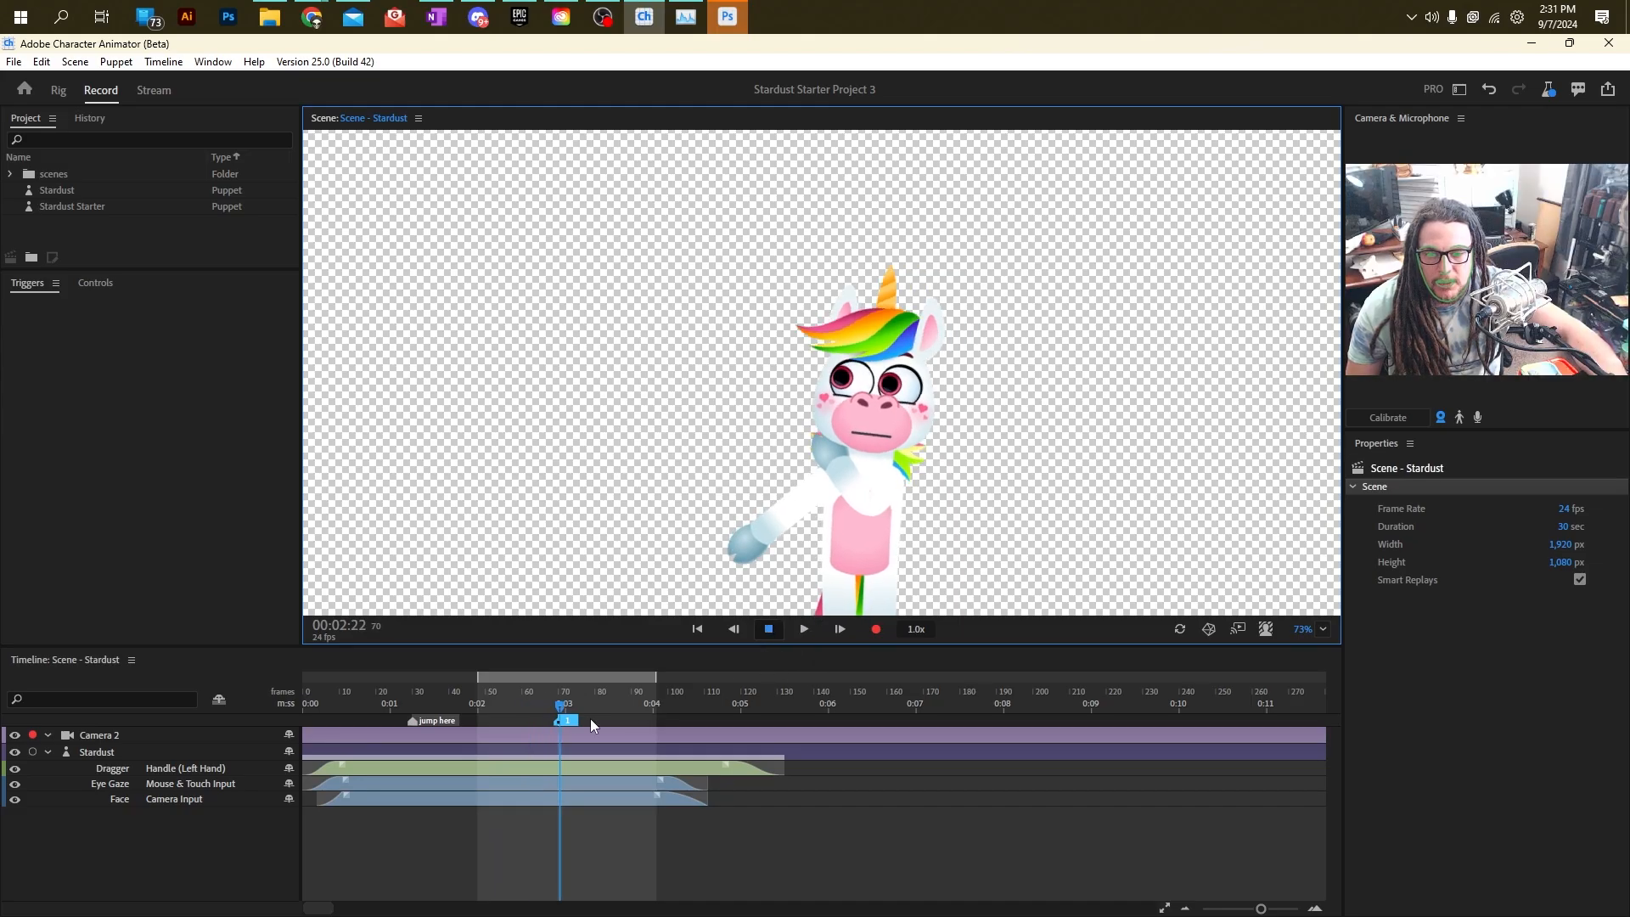
Move the marker at frame 70 to about frame 125, and play the scene back within the work area.
drag(558, 720, 764, 720)
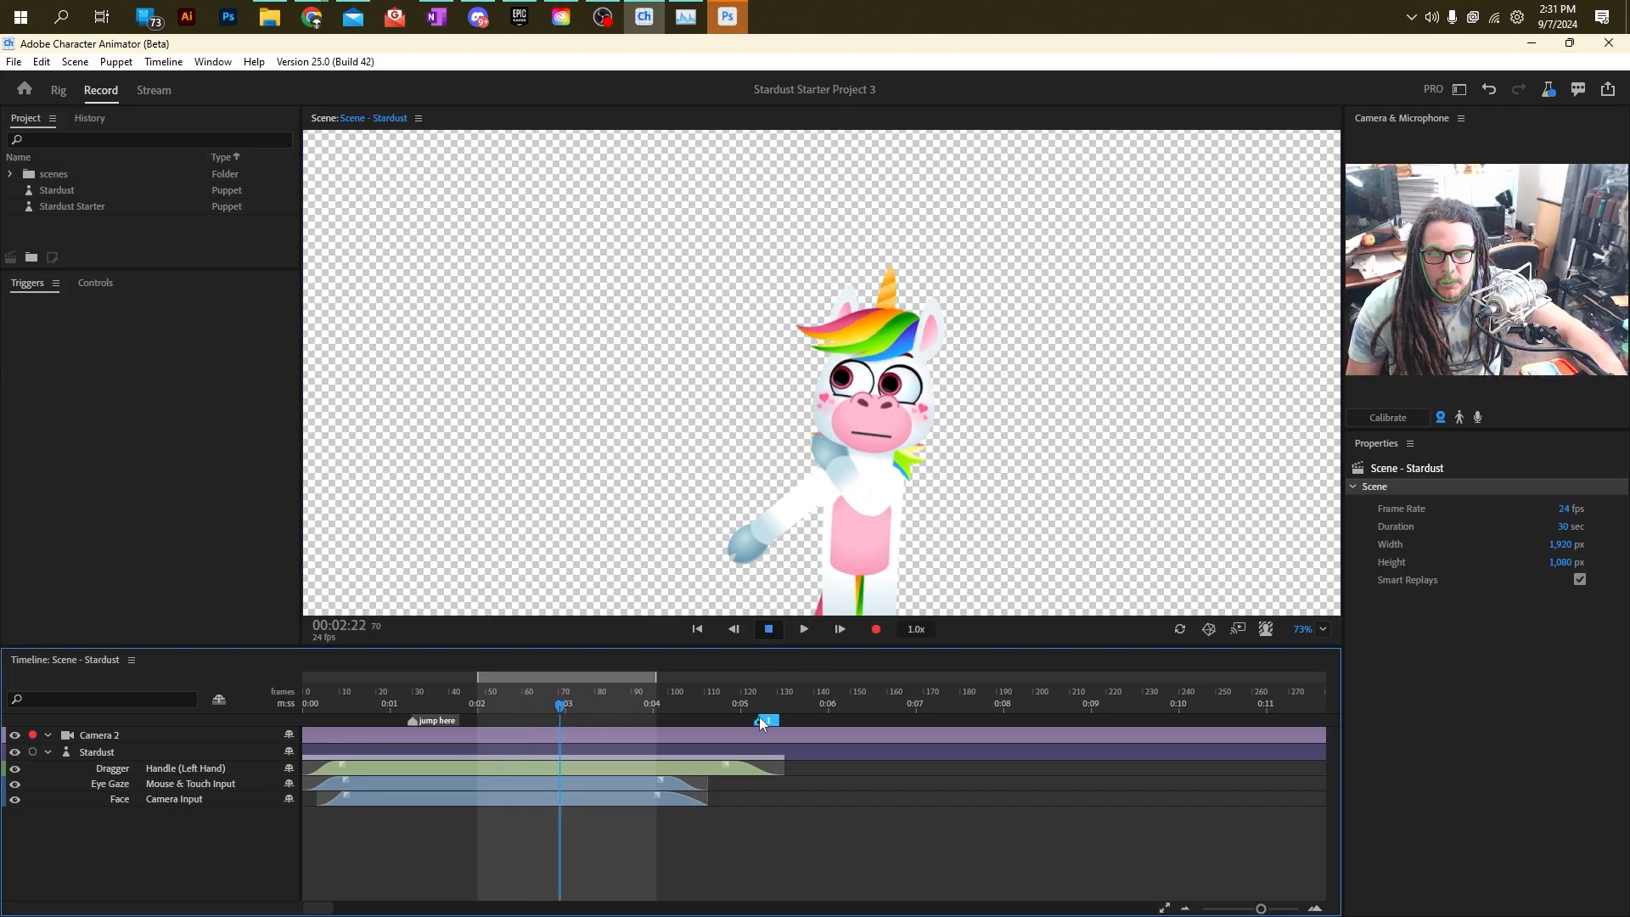
click(804, 629)
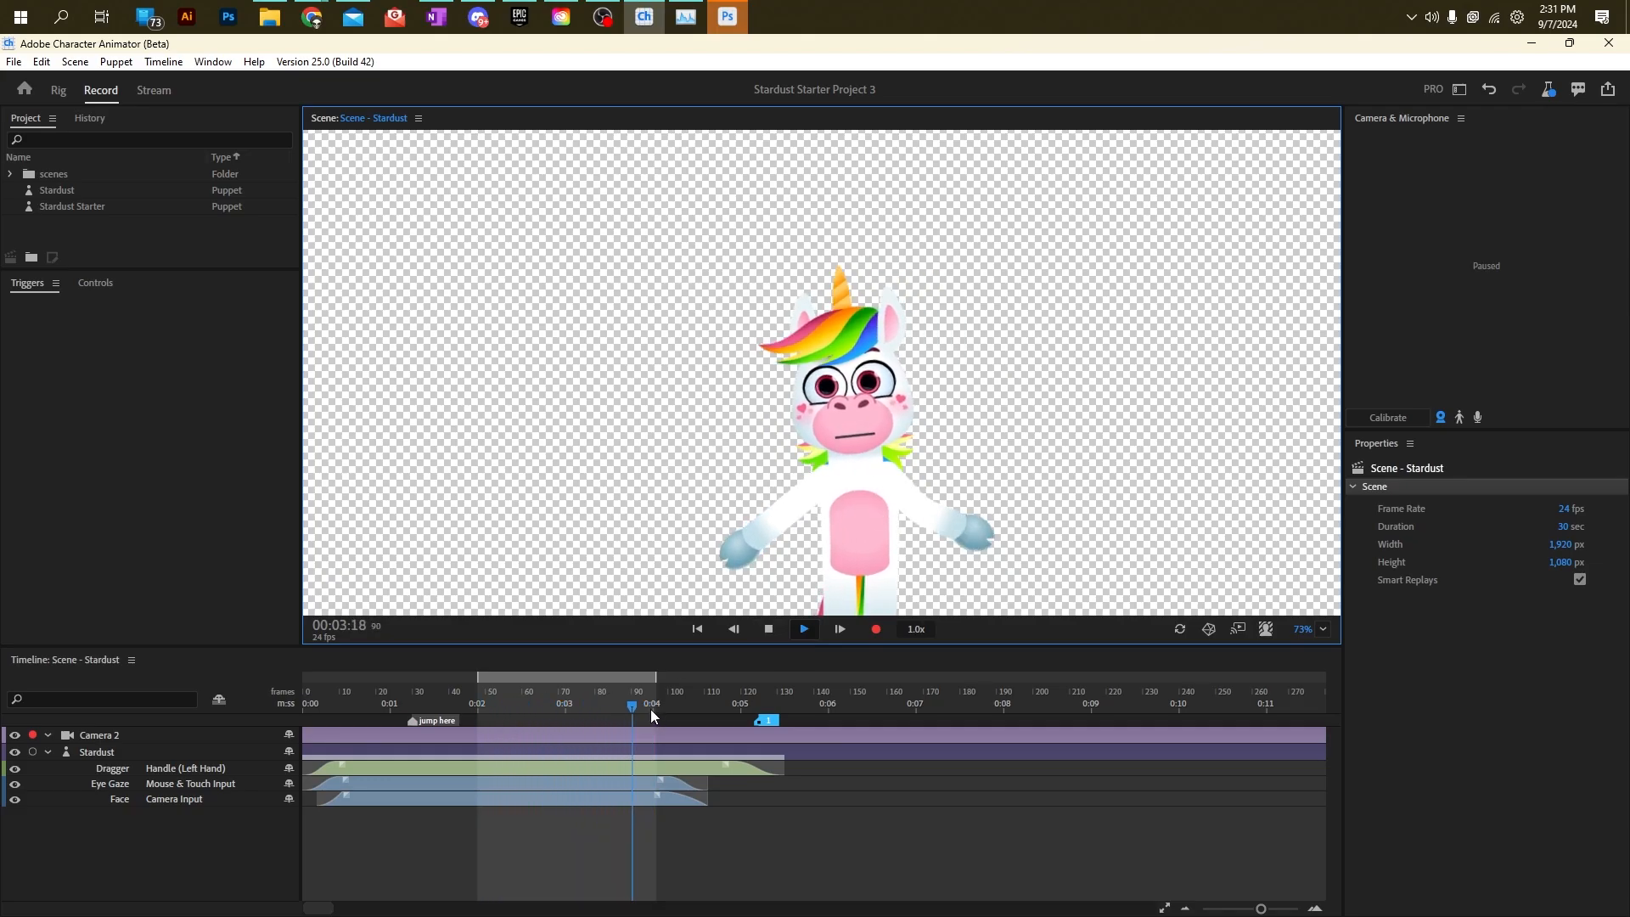
click(767, 637)
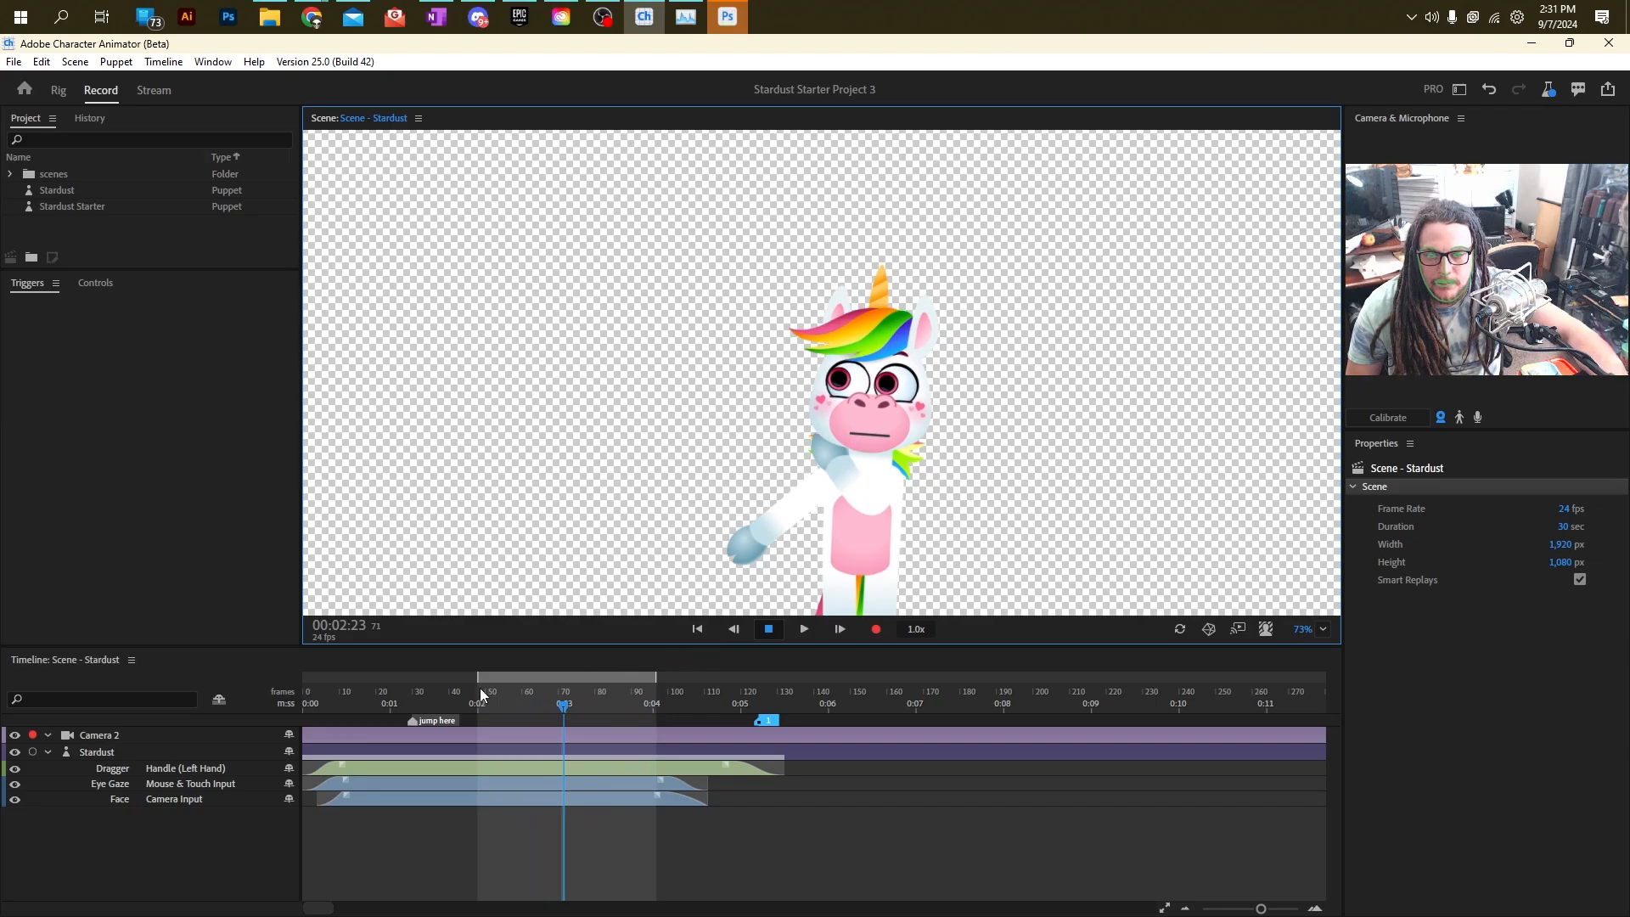
click(390, 695)
click(802, 628)
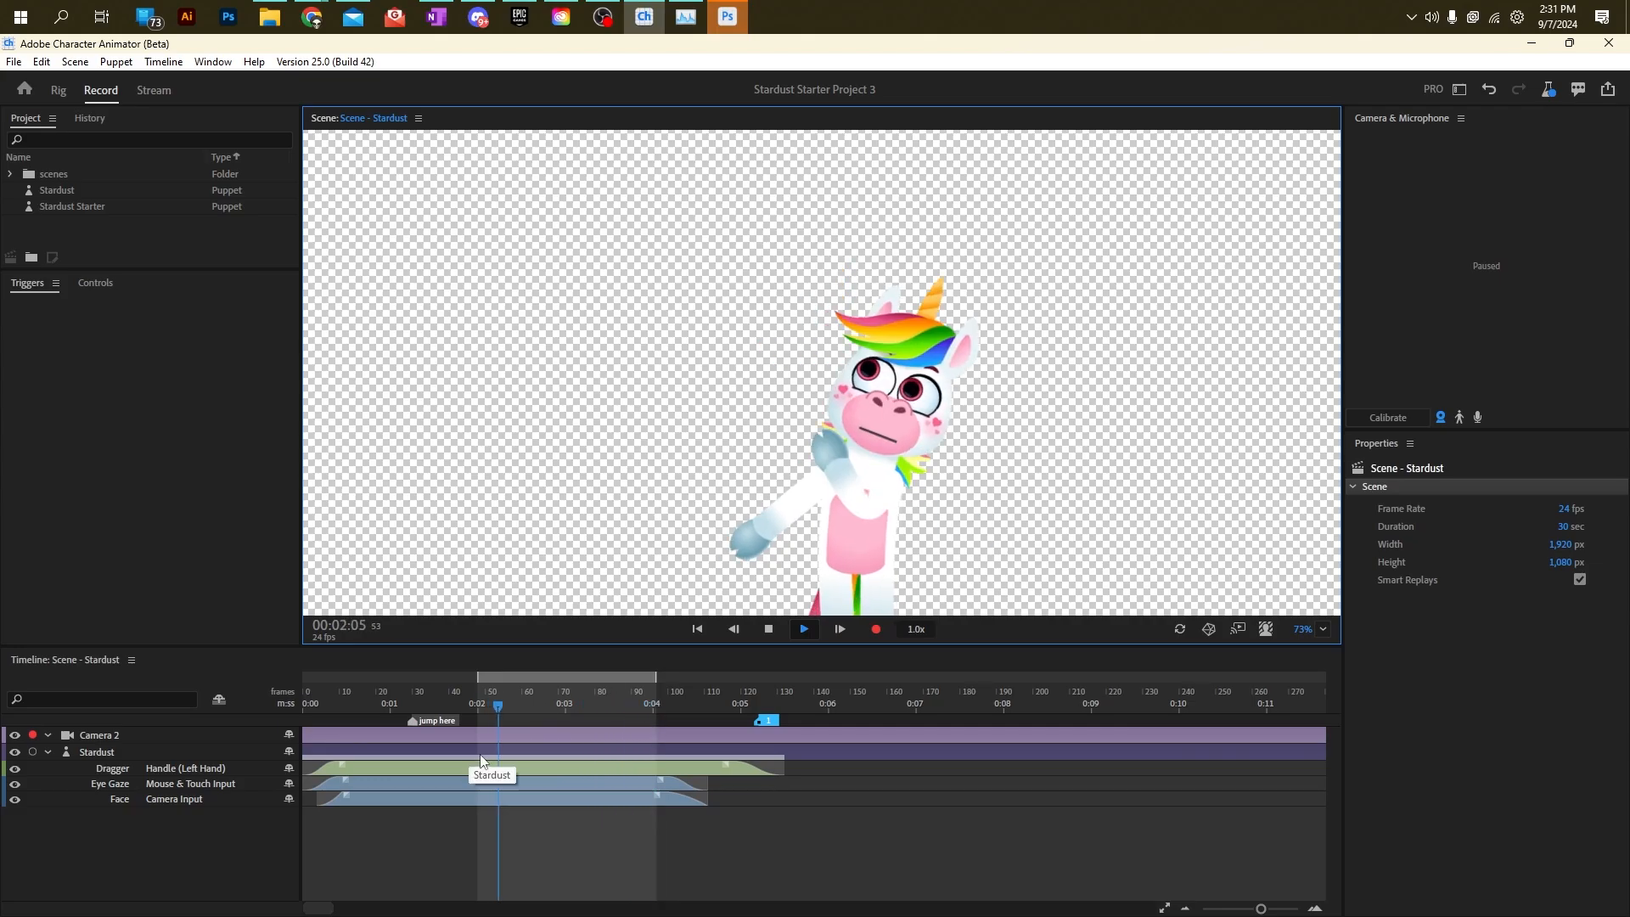
click(769, 629)
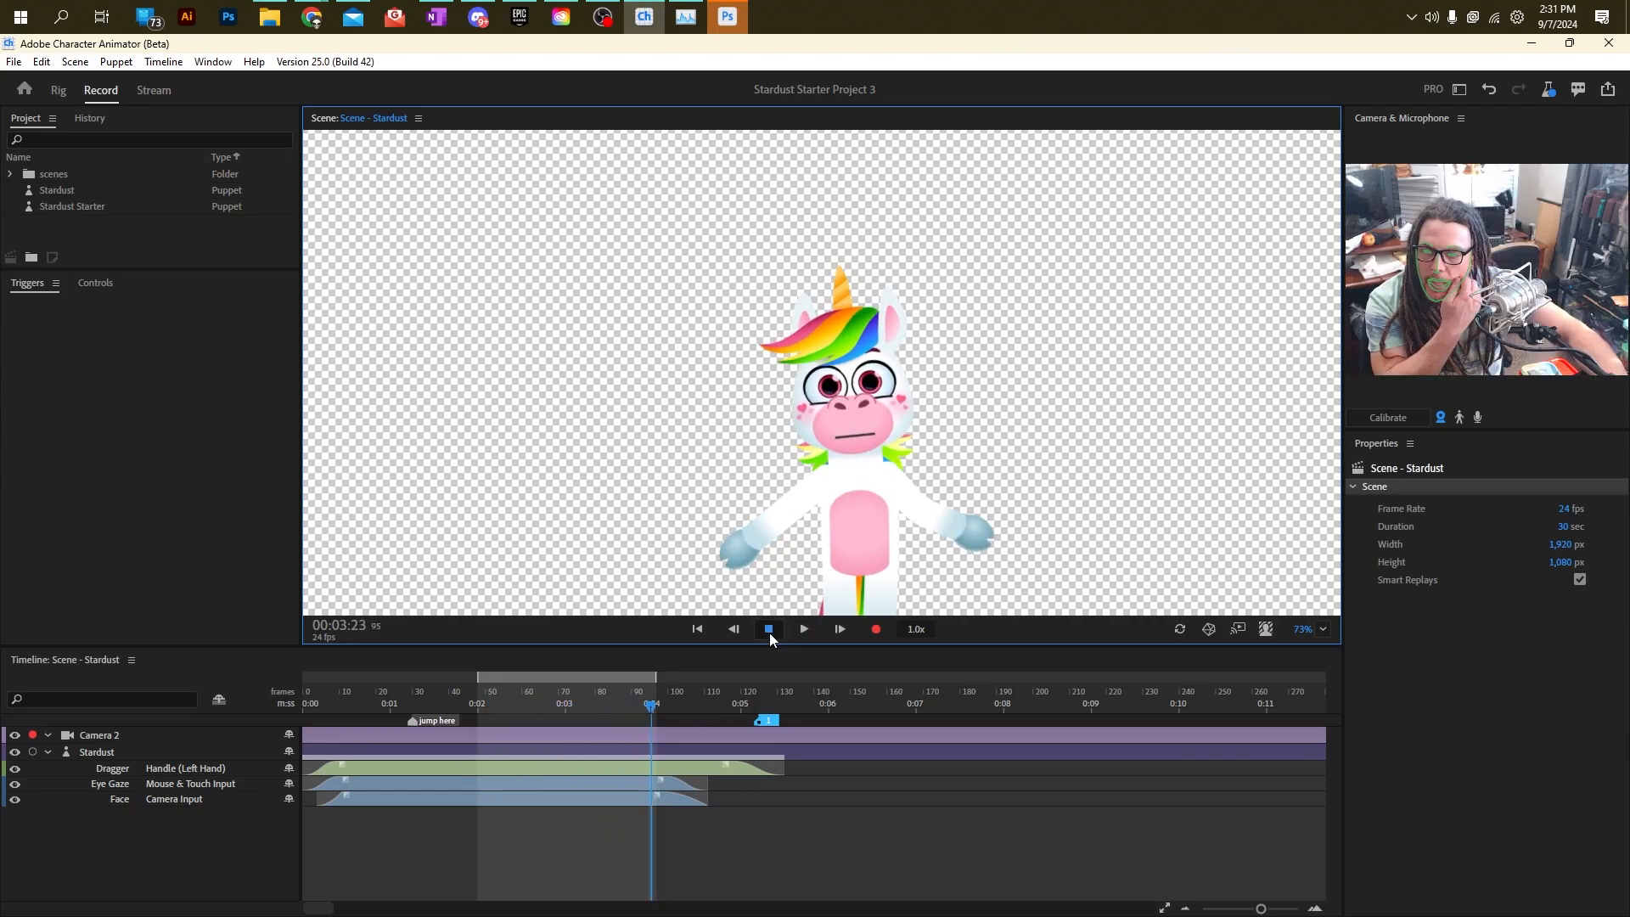
Trim the scene to the work area, and undo the trim.
right_click(625, 676)
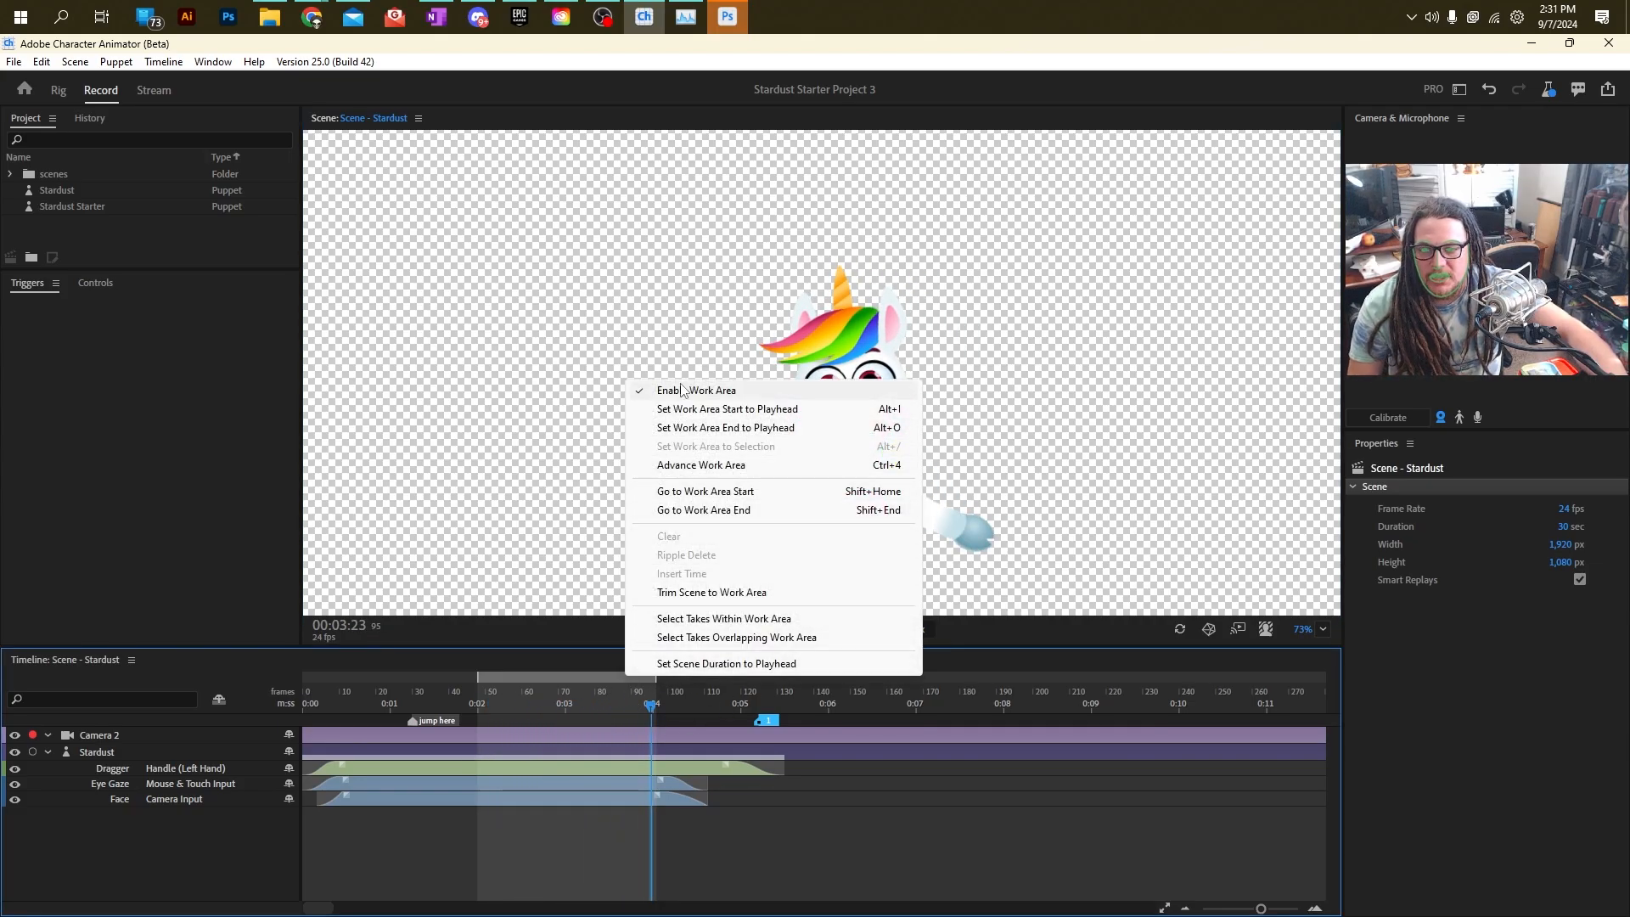
click(703, 593)
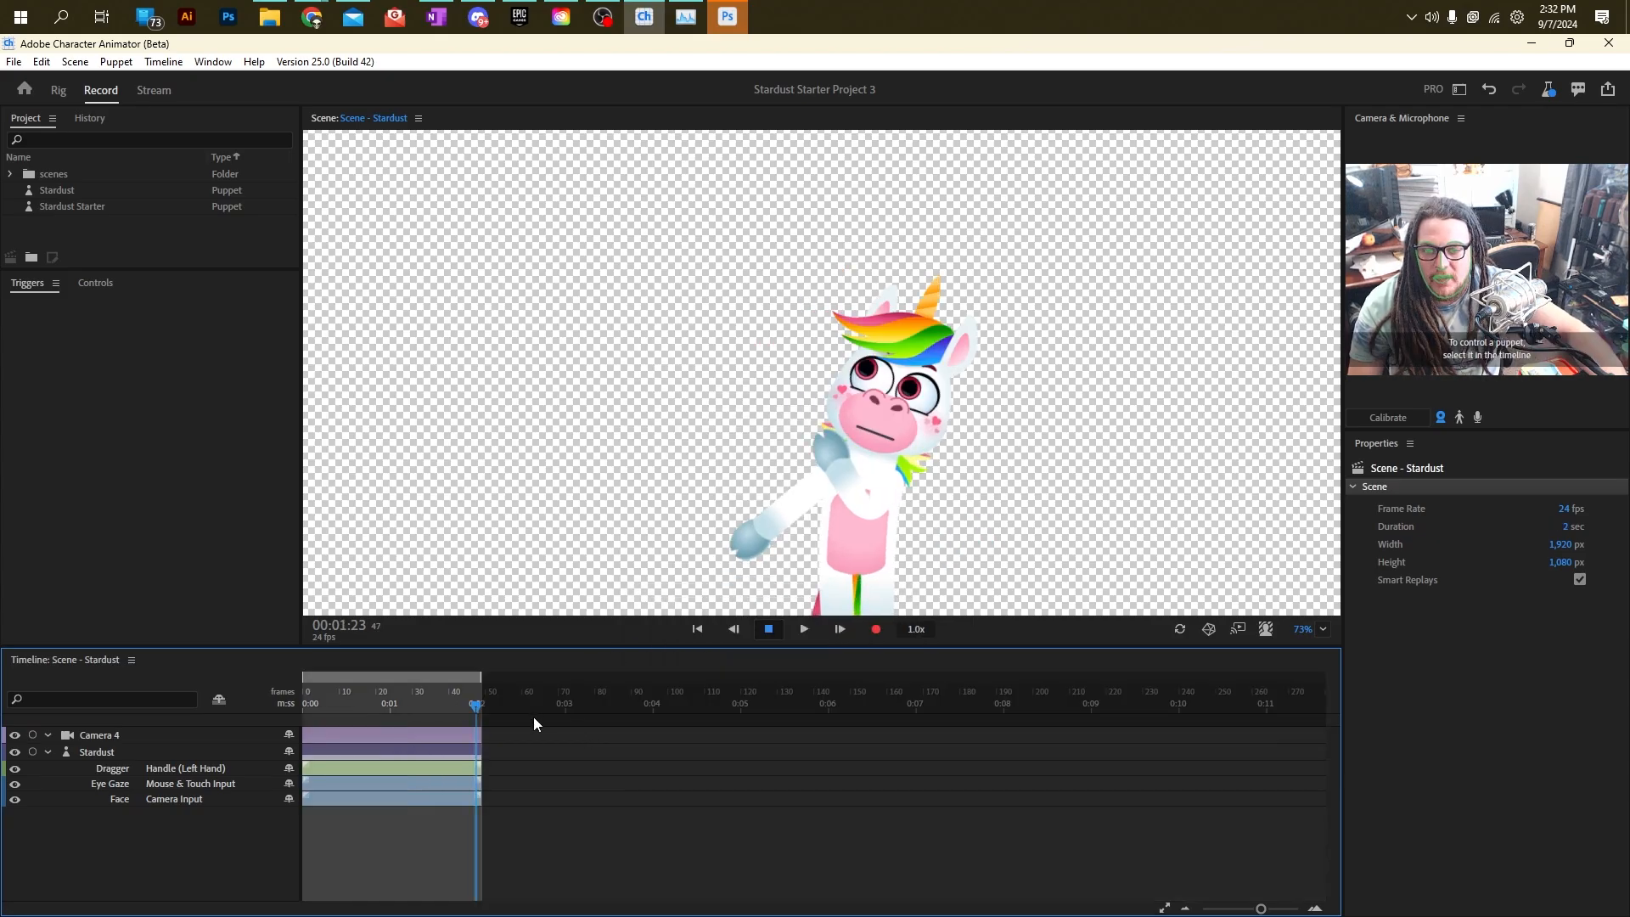
key(ctrl+z)
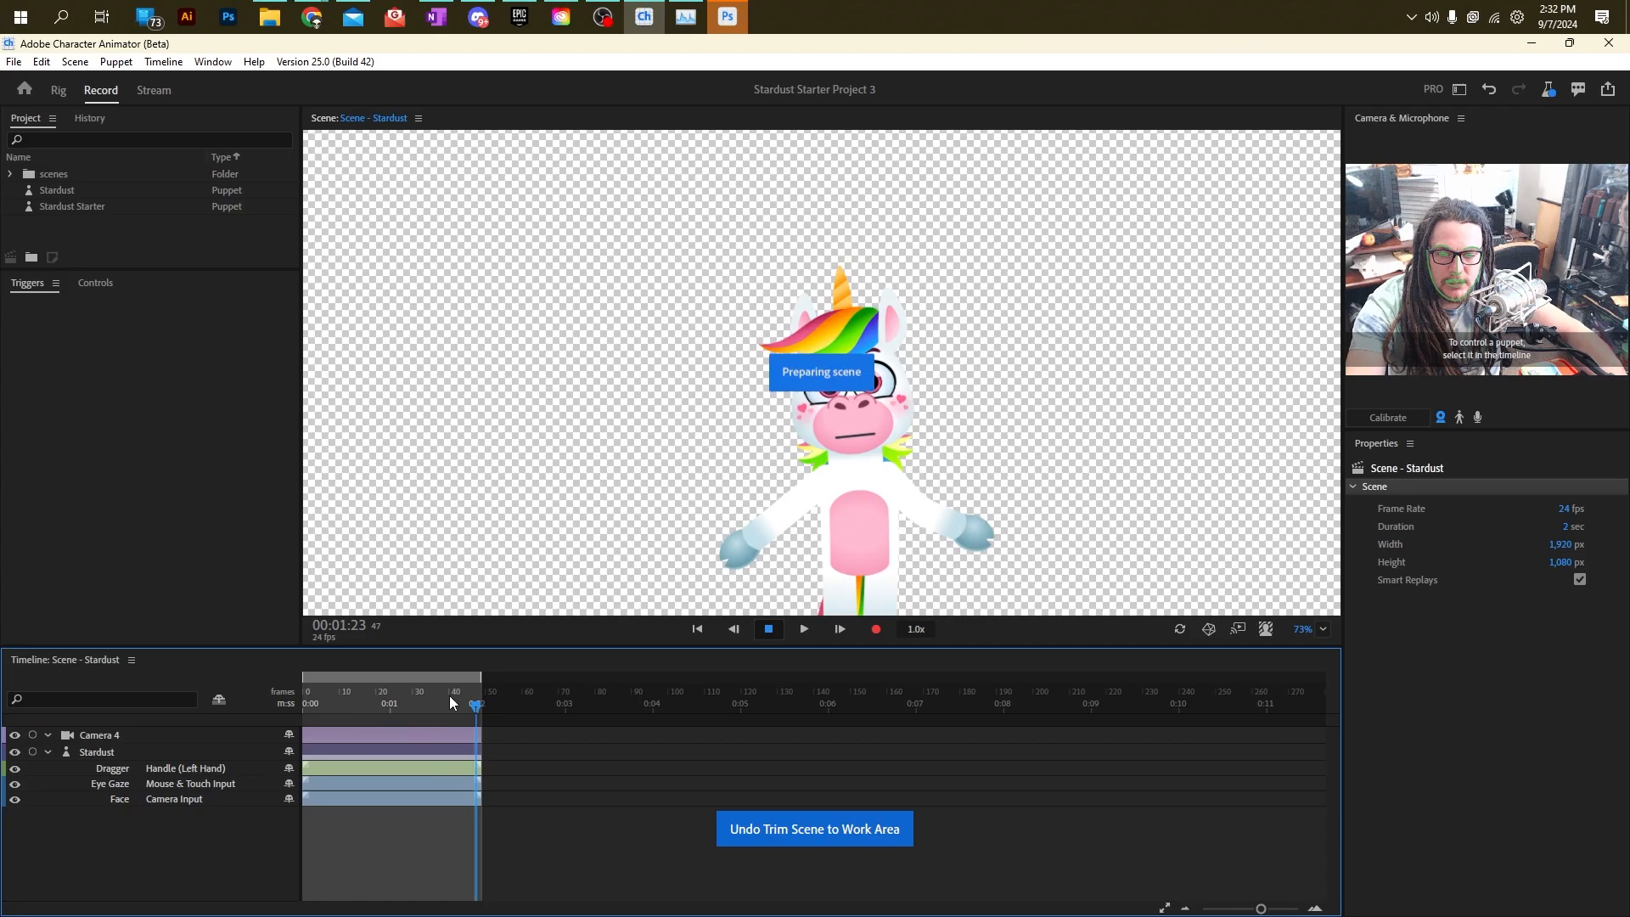
Move the playhead to the "jump here" marker at 00:01:06 and set the work area's start to it.
right_click(555, 683)
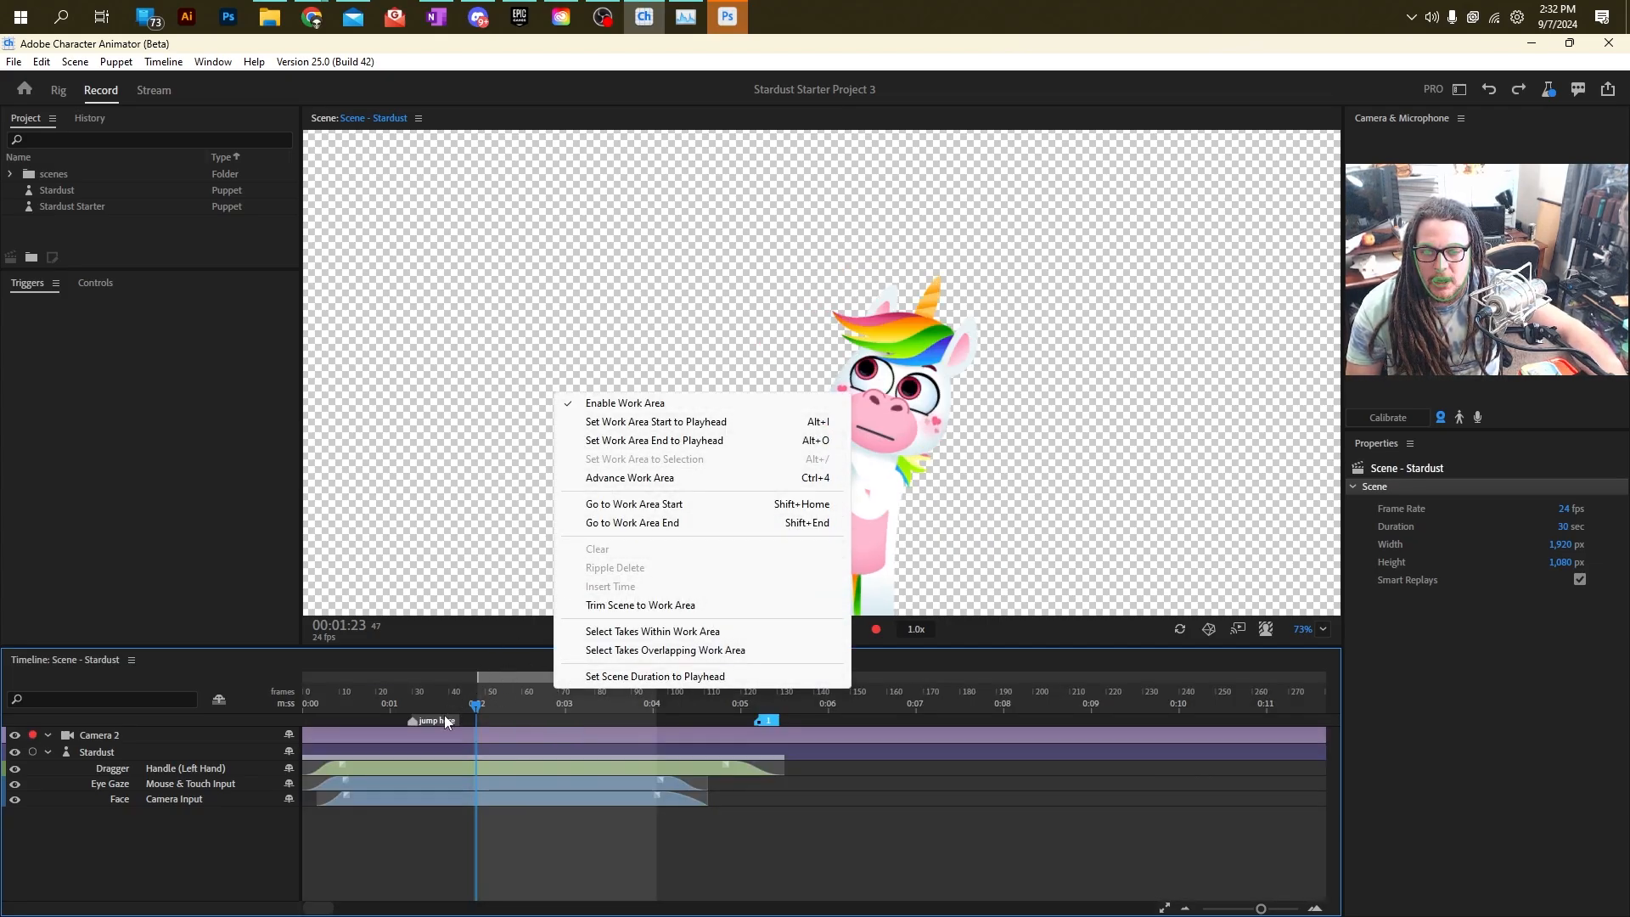
click(435, 705)
drag(380, 706, 415, 698)
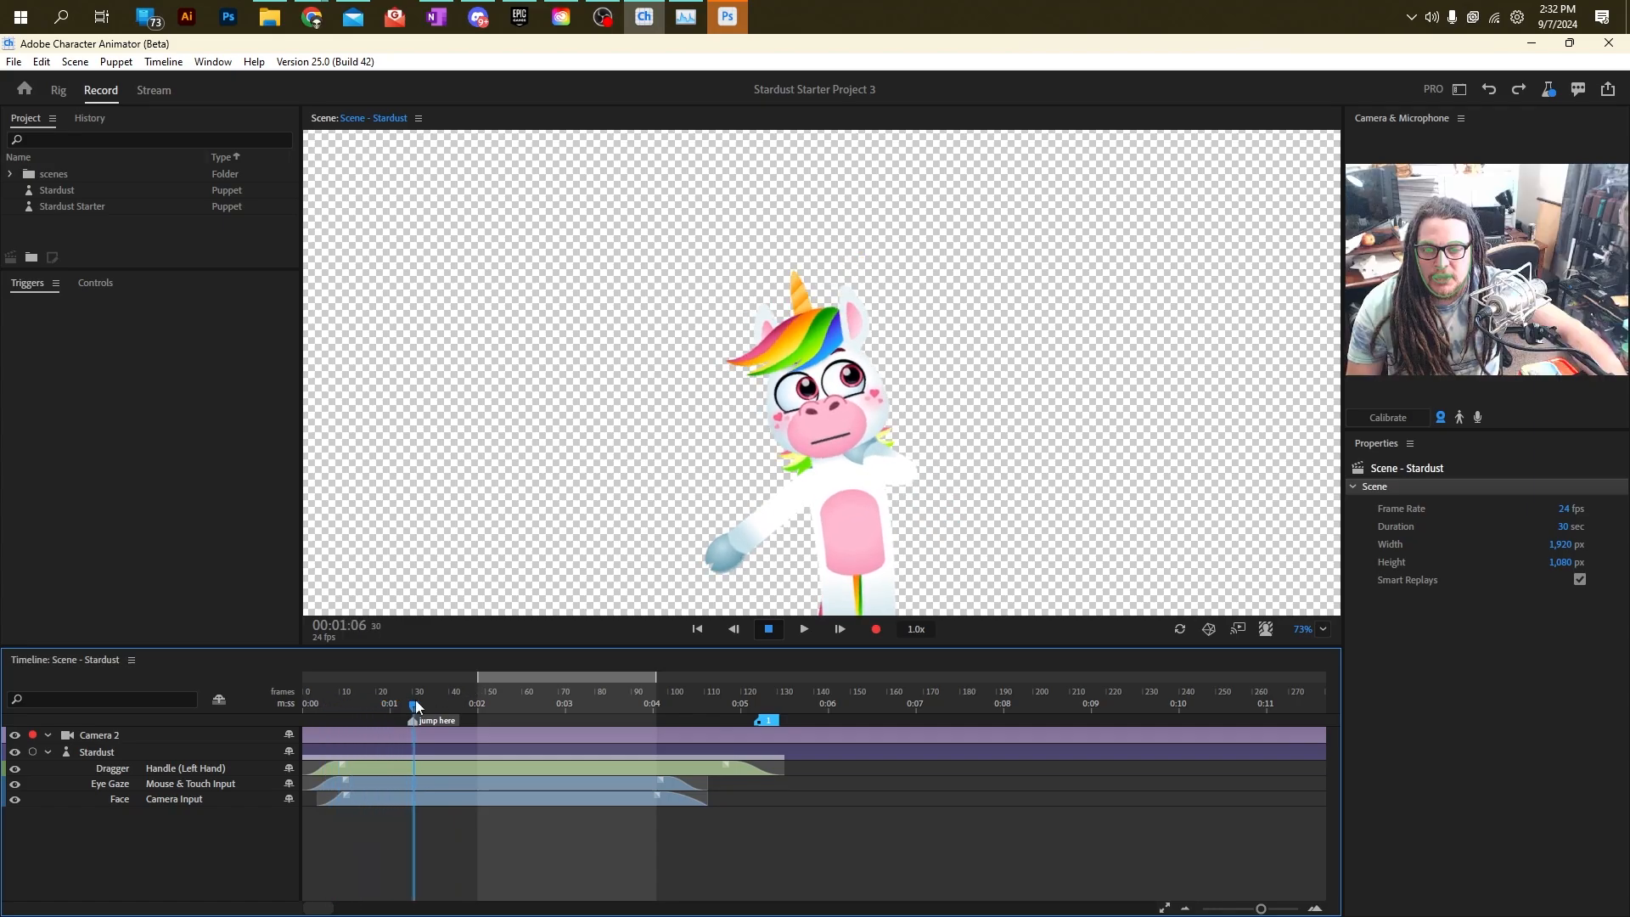
right_click(415, 699)
click(499, 427)
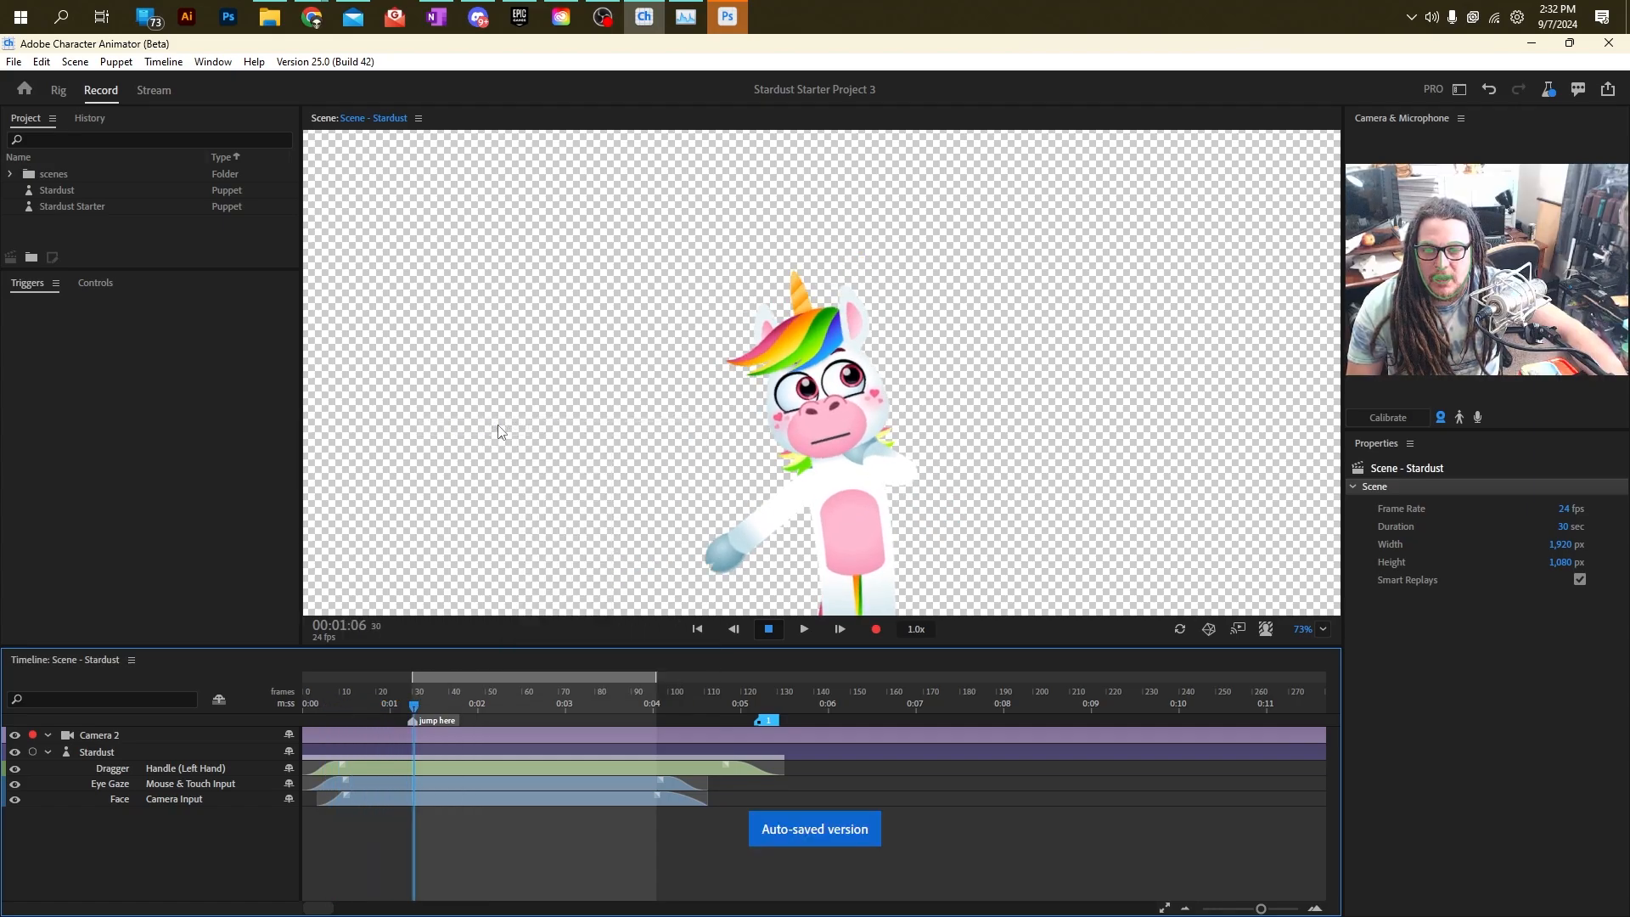
Set the scene duration to the playhead position.
right_click(511, 697)
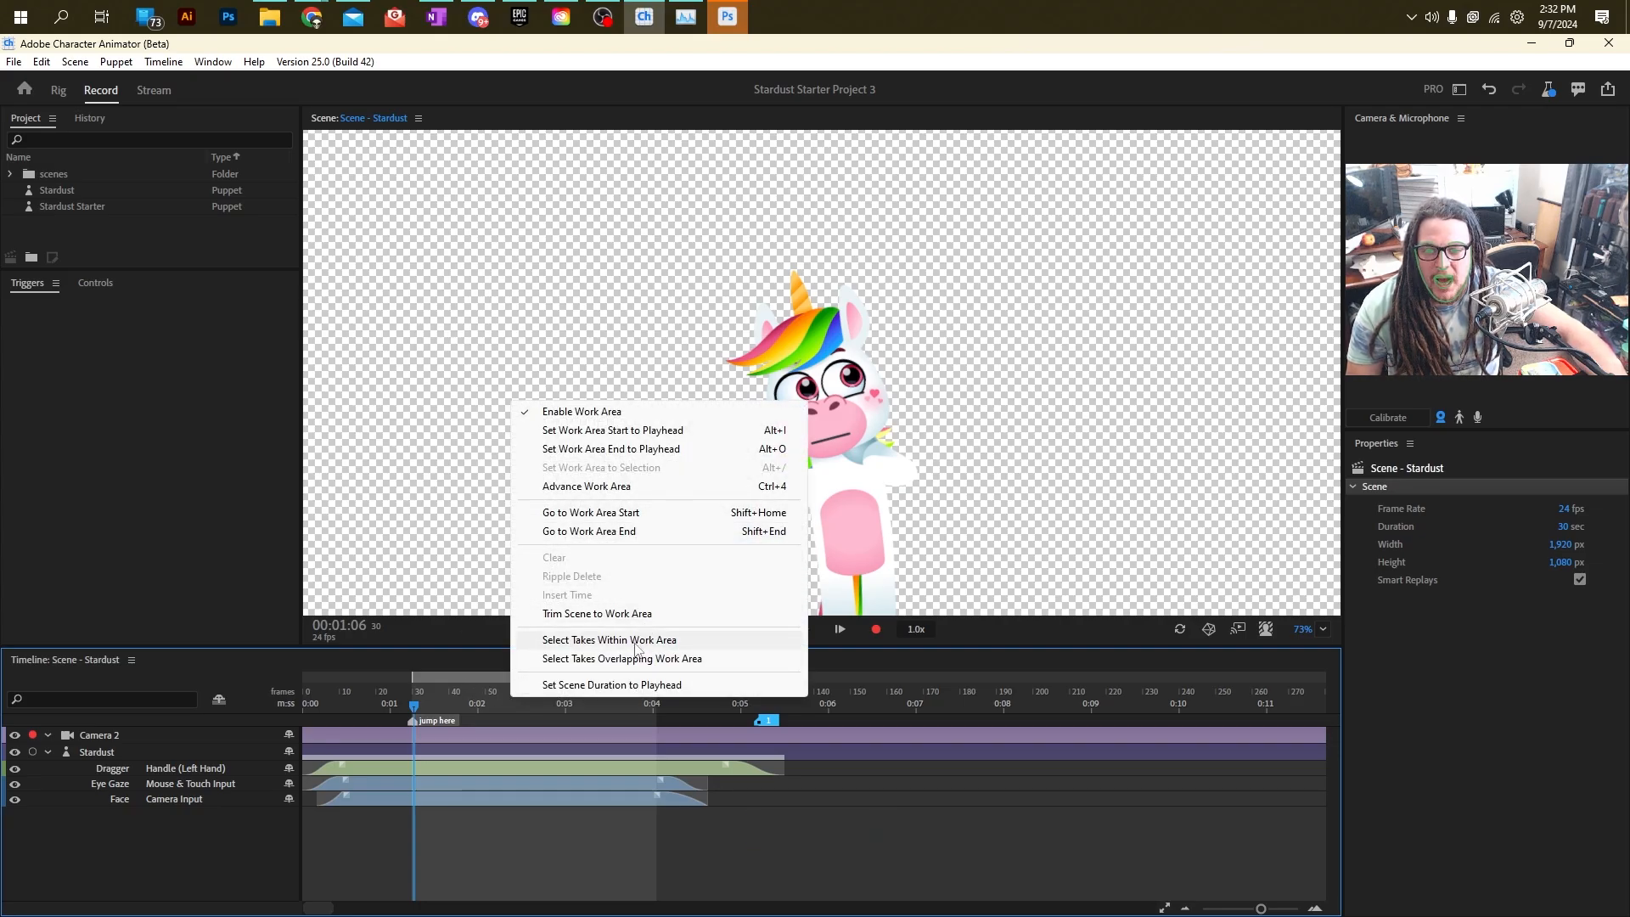
click(640, 688)
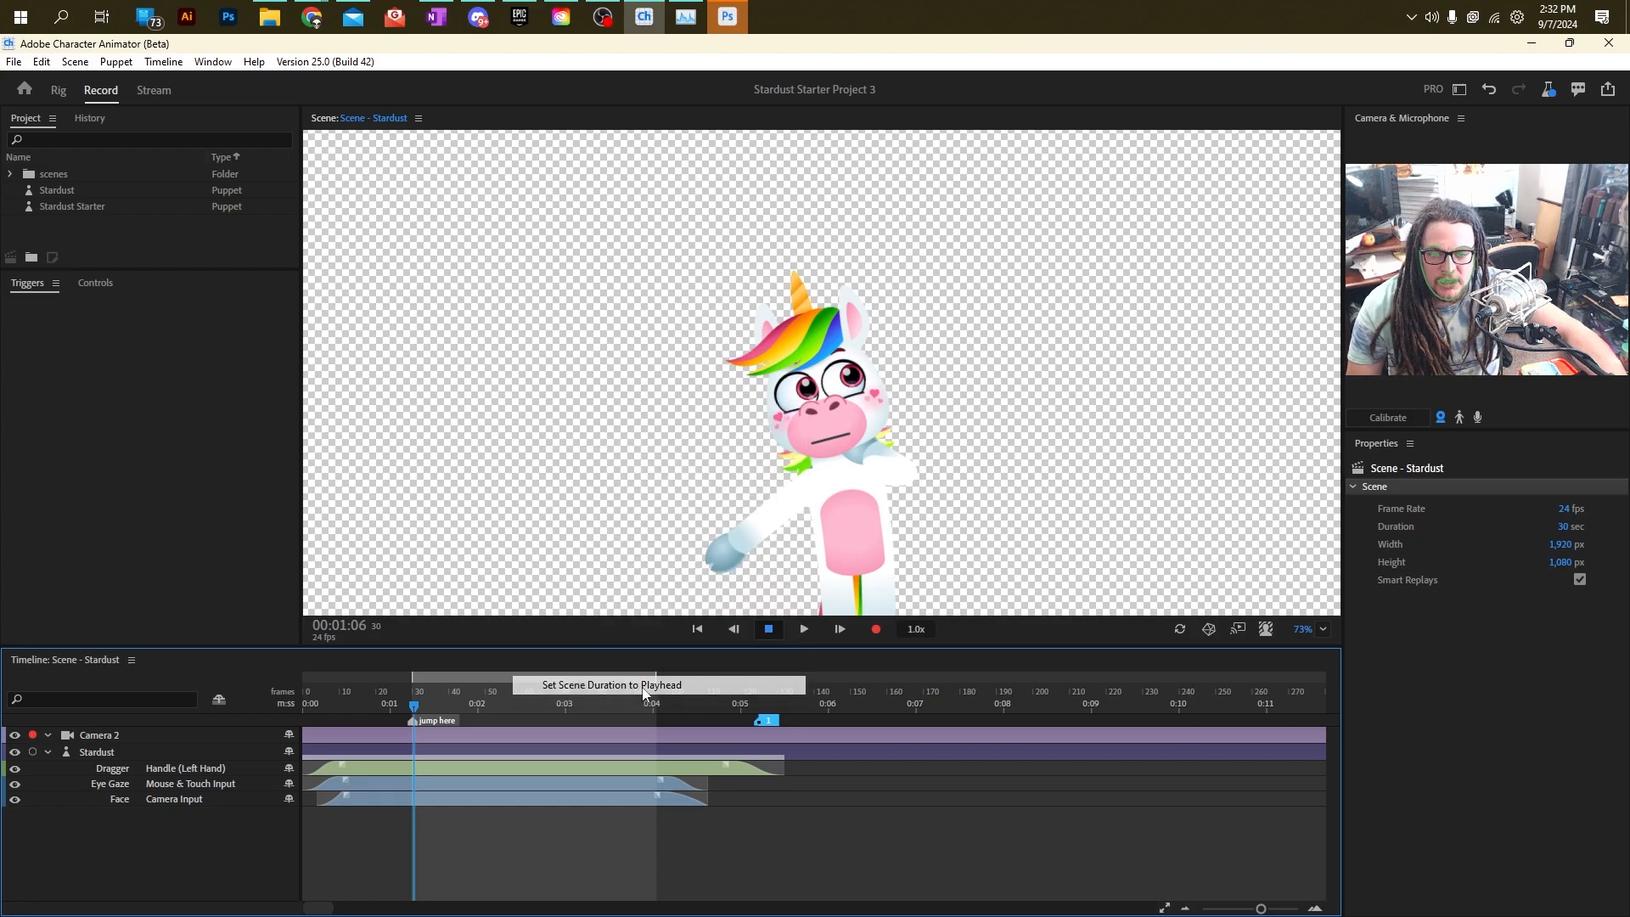